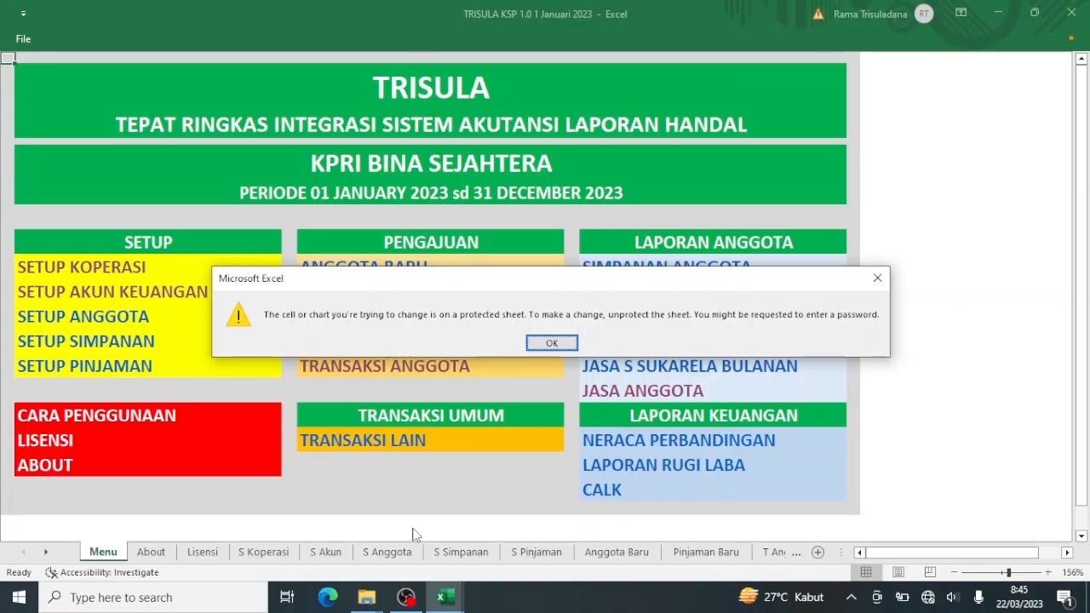
# Dismiss the protected-sheet warning, open the TRANSAKSI LAIN form and set TRANSAKSI to PEMBELIAN.
pyautogui.click(573, 343)
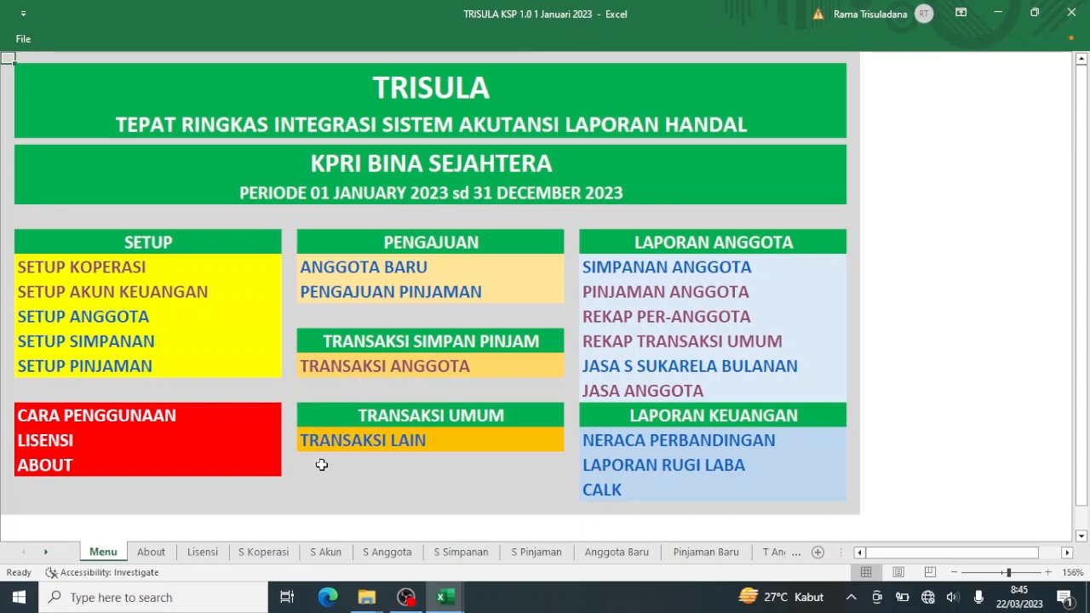
pyautogui.click(385, 441)
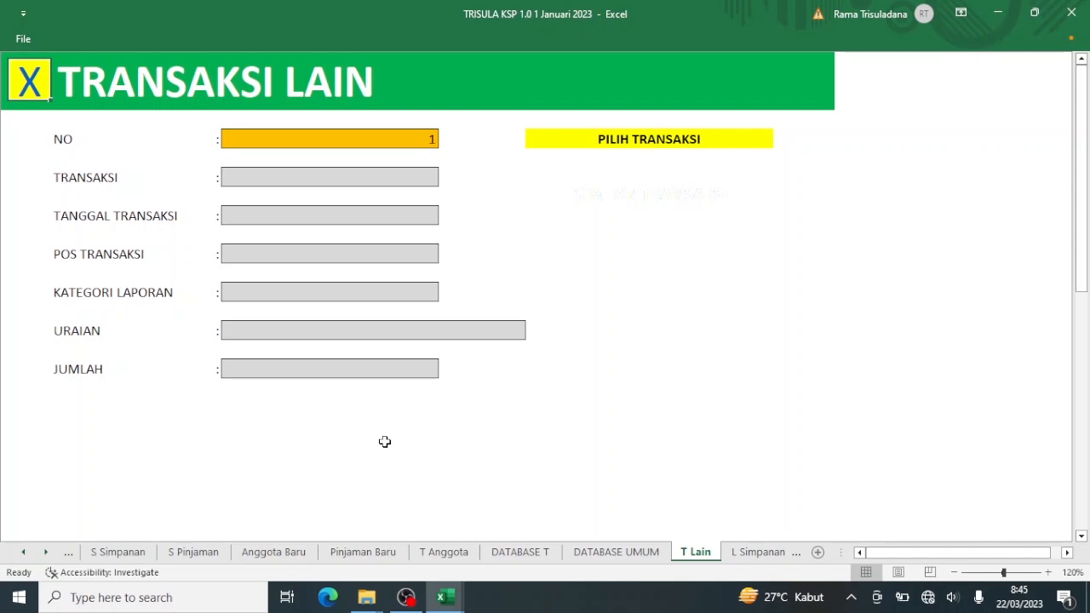
pyautogui.click(383, 179)
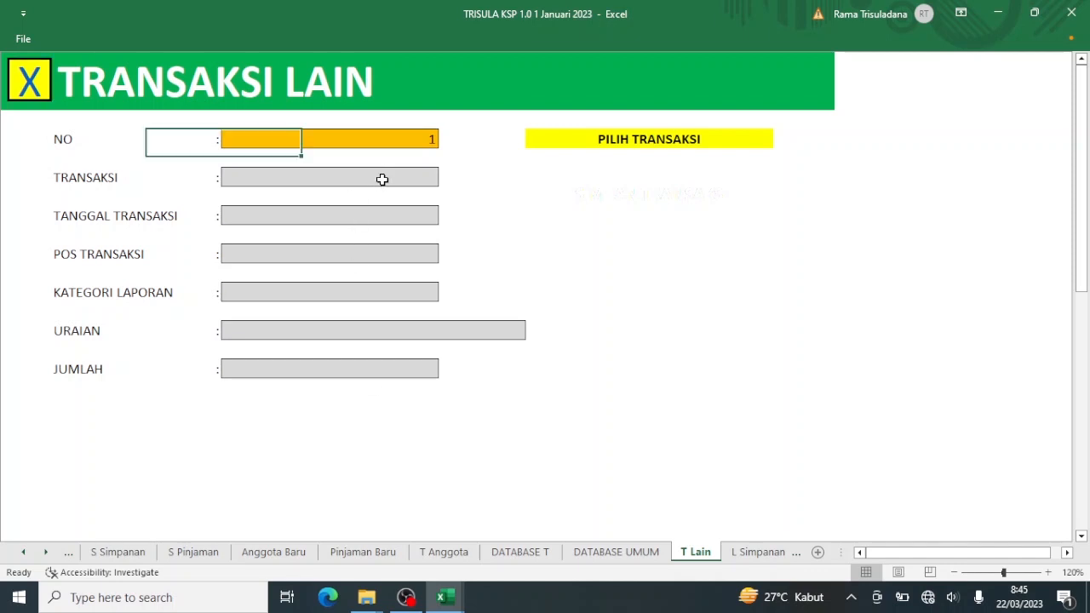
pyautogui.click(447, 179)
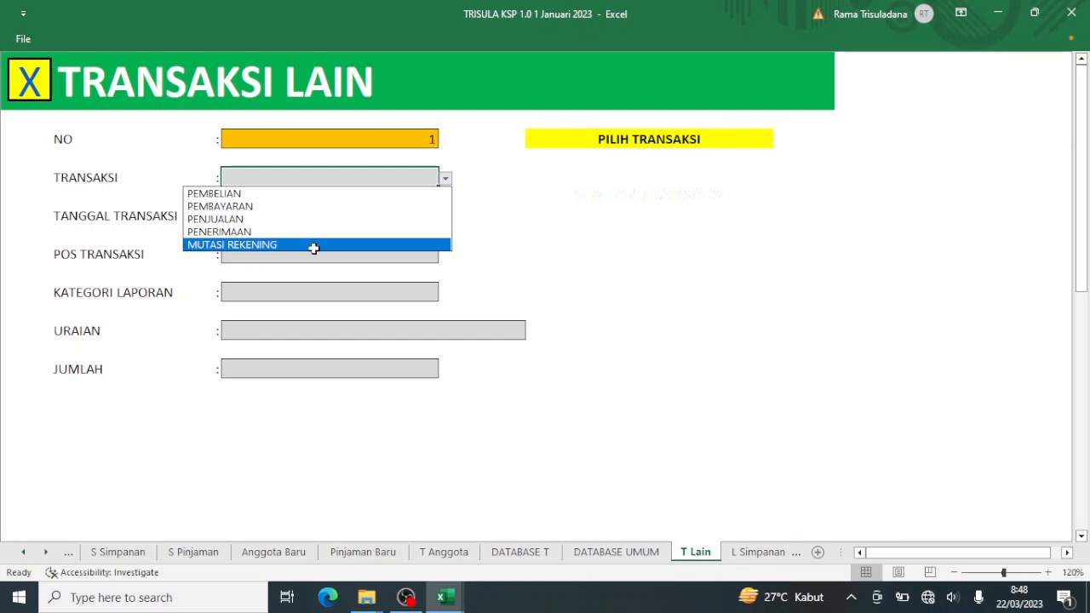
pyautogui.click(294, 194)
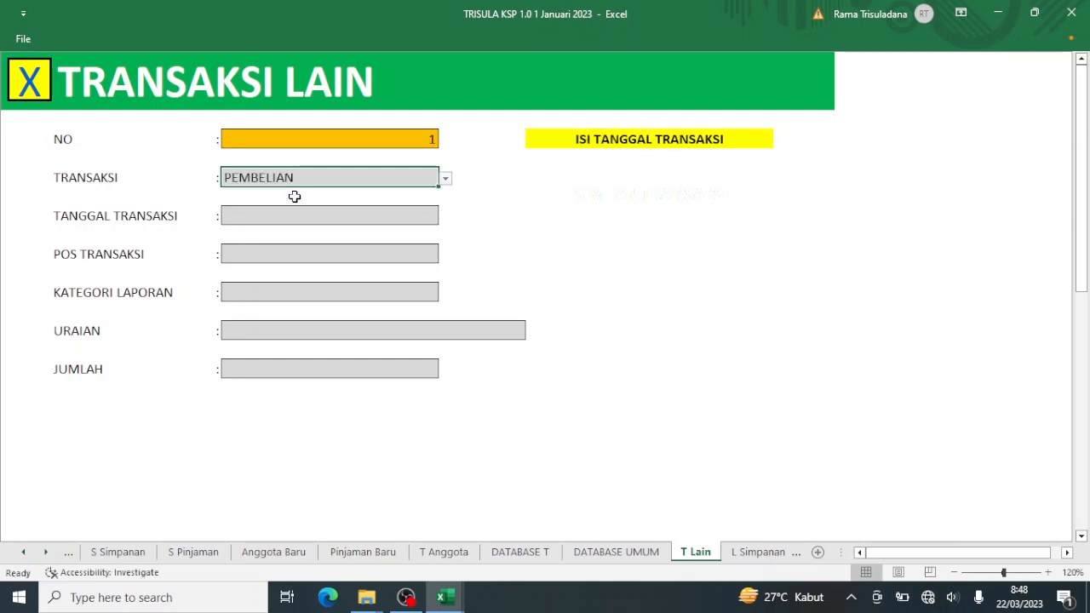
# Enter 22/1/23 as the purchase's TANGGAL TRANSAKSI and choose Kas Bendahara as its POS TRANSAKSI.
pyautogui.click(292, 217)
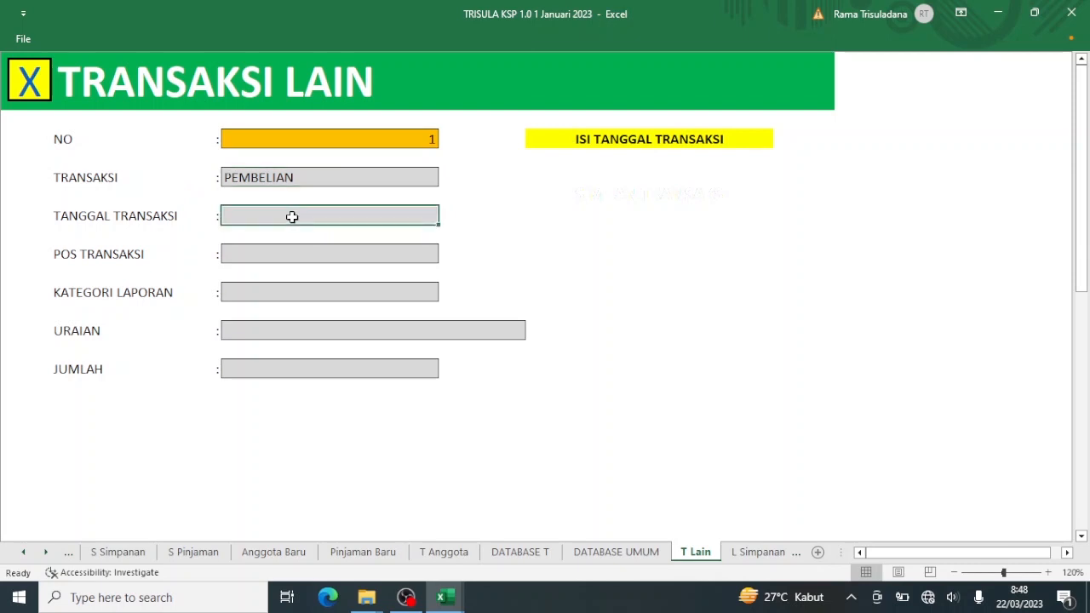
pyautogui.write('22')
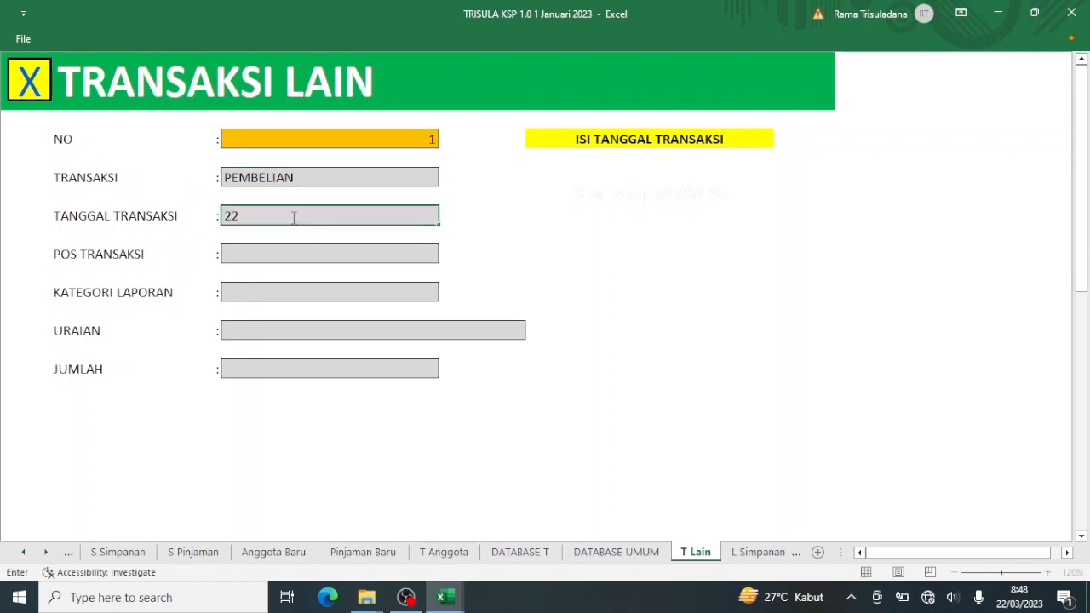
pyautogui.write('/1/23')
pyautogui.press('Return')
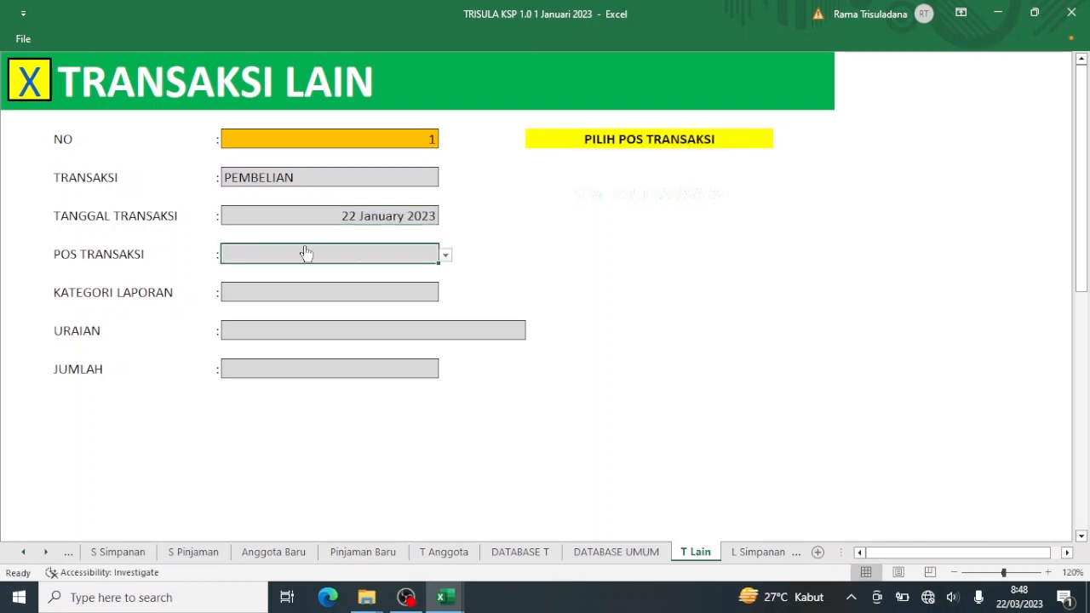
pyautogui.click(445, 255)
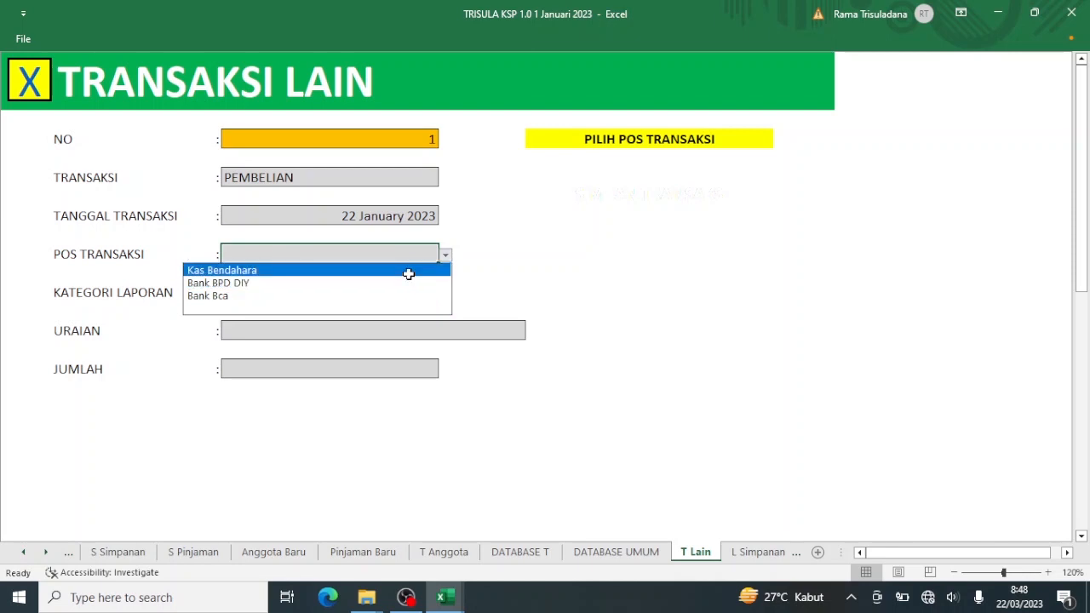
pyautogui.click(409, 271)
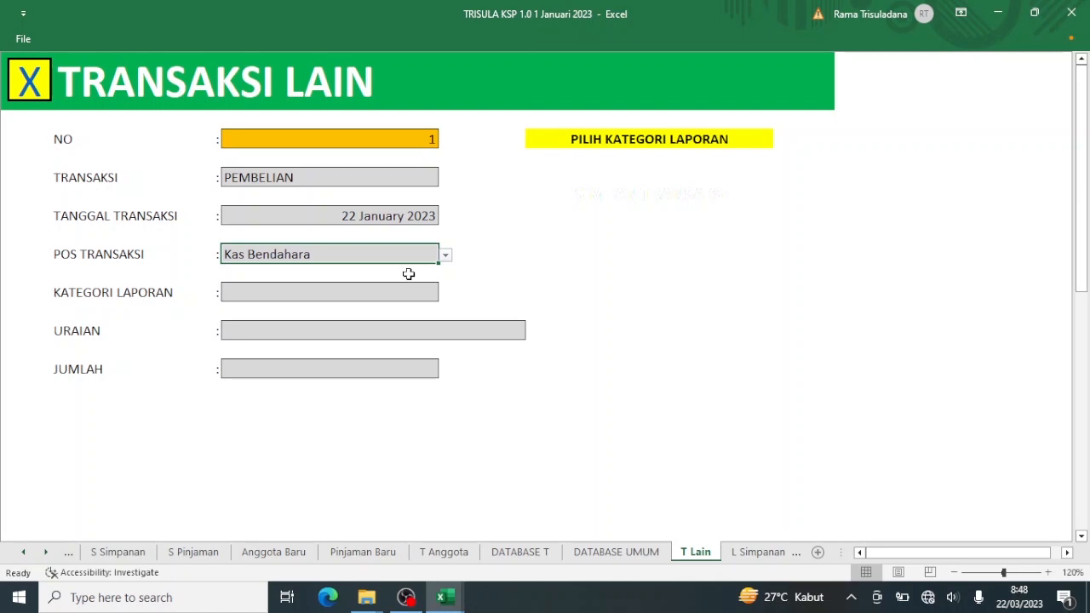
# Set the purchase's KATEGORI LAPORAN to Biaya administrasi dan umum.
pyautogui.click(400, 300)
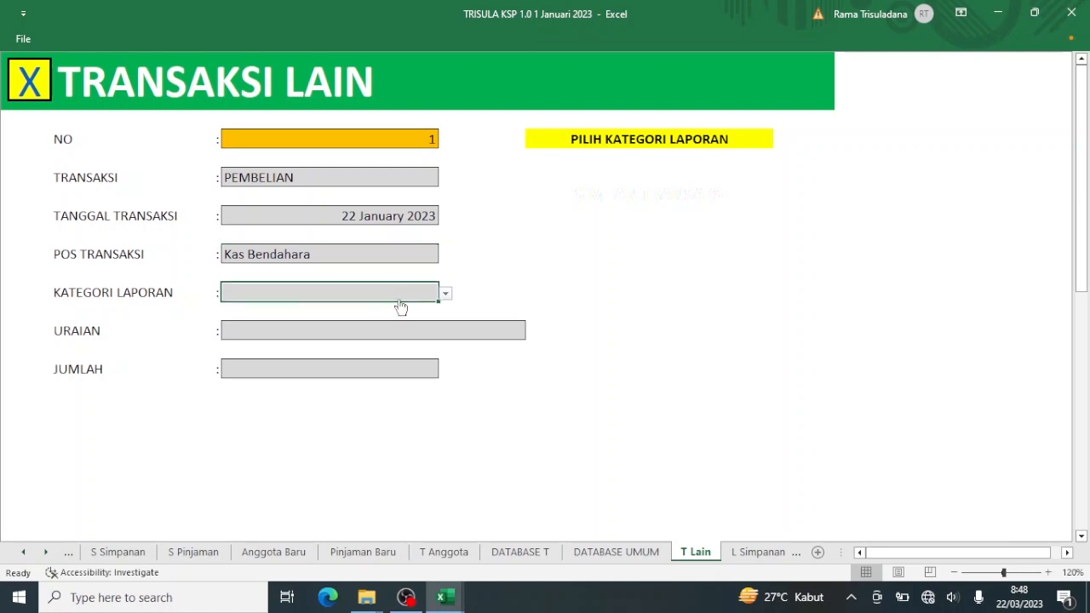
pyautogui.click(446, 301)
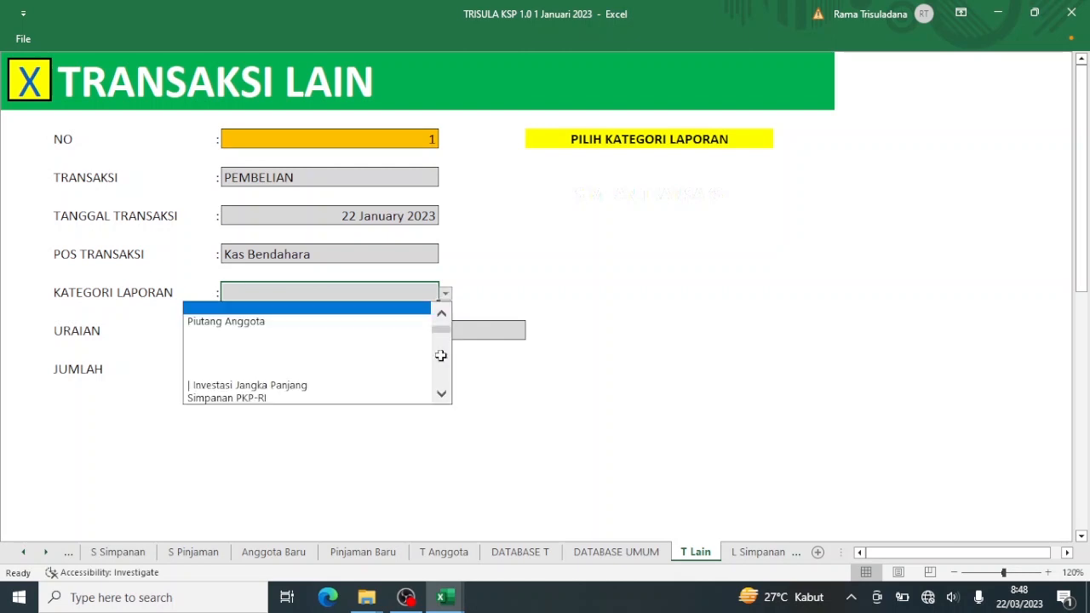
pyautogui.scroll(-2, 443, 366)
pyautogui.scroll(-2, 443, 367)
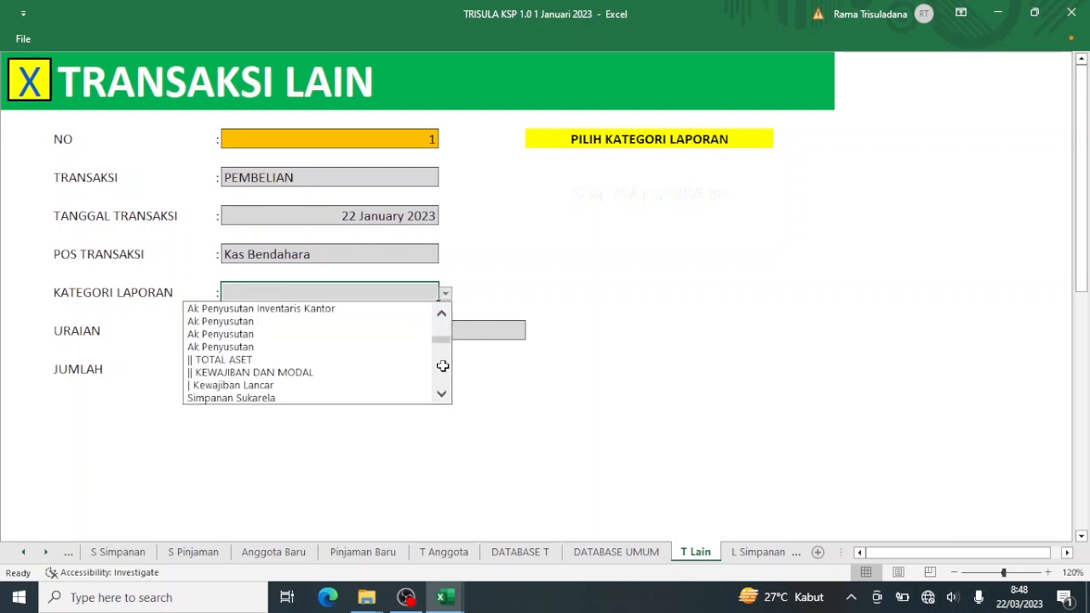
pyautogui.scroll(-2, 443, 366)
pyautogui.scroll(-2, 442, 378)
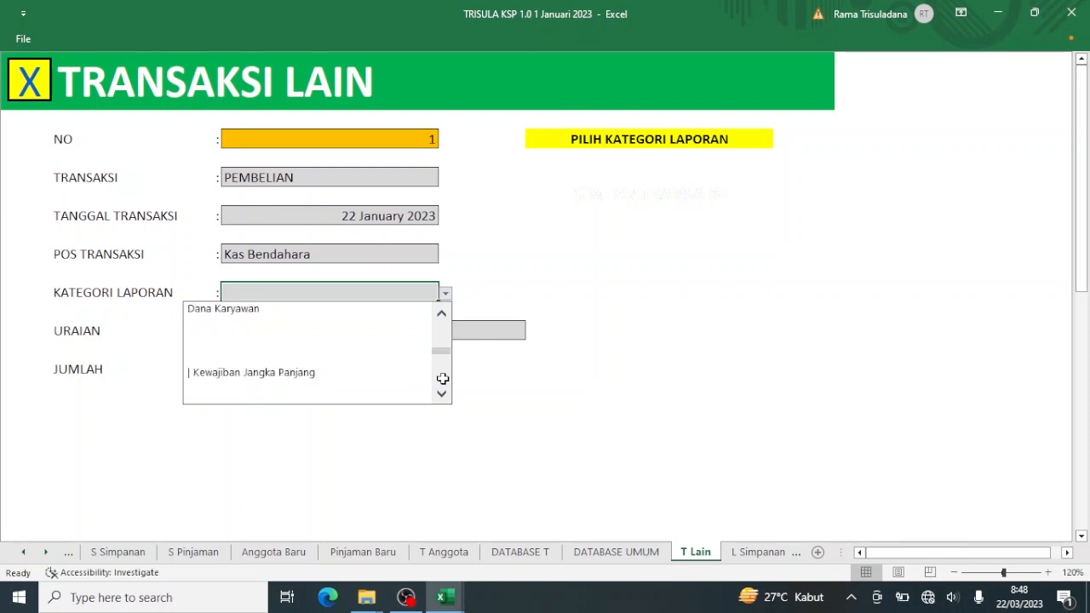
pyautogui.scroll(-2, 443, 378)
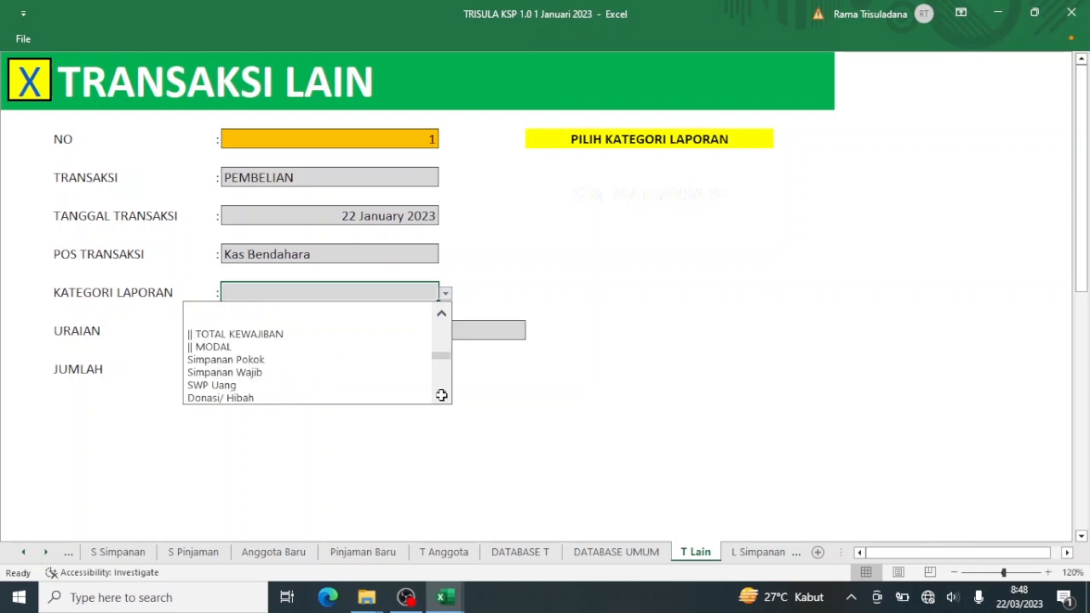
pyautogui.scroll(-2, 441, 395)
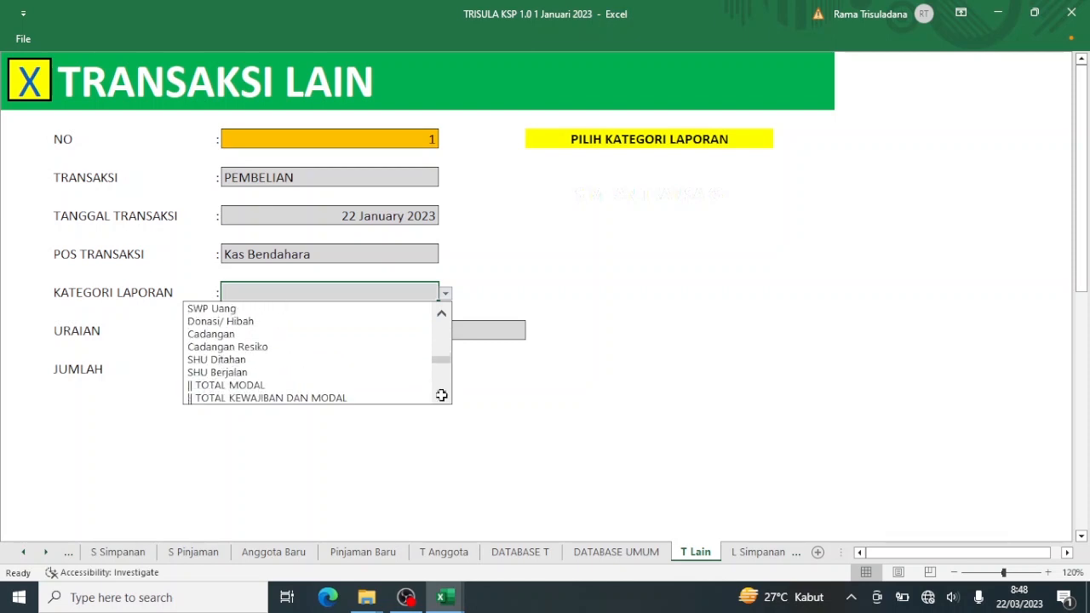
pyautogui.scroll(-1, 441, 395)
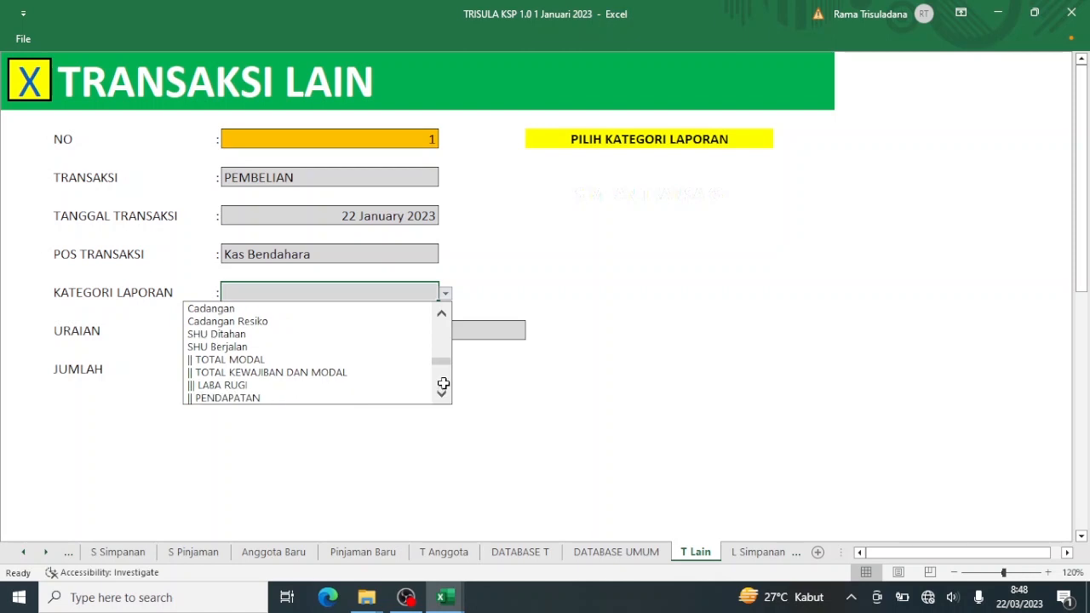
pyautogui.scroll(-2, 441, 392)
pyautogui.scroll(-1, 443, 383)
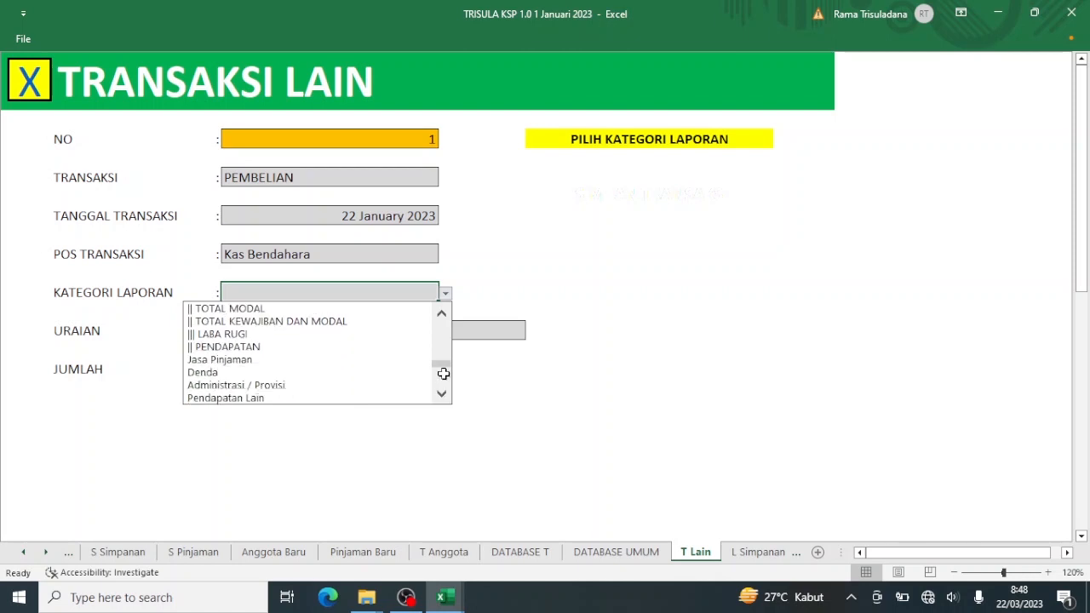
pyautogui.scroll(-3, 443, 381)
pyautogui.scroll(-3, 443, 380)
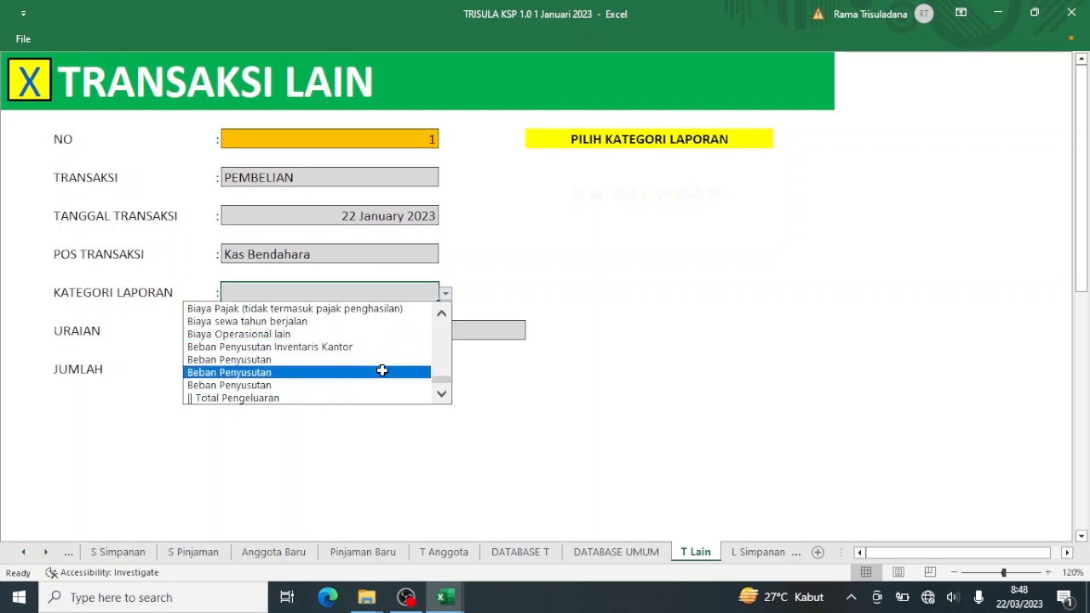
pyautogui.click(443, 313)
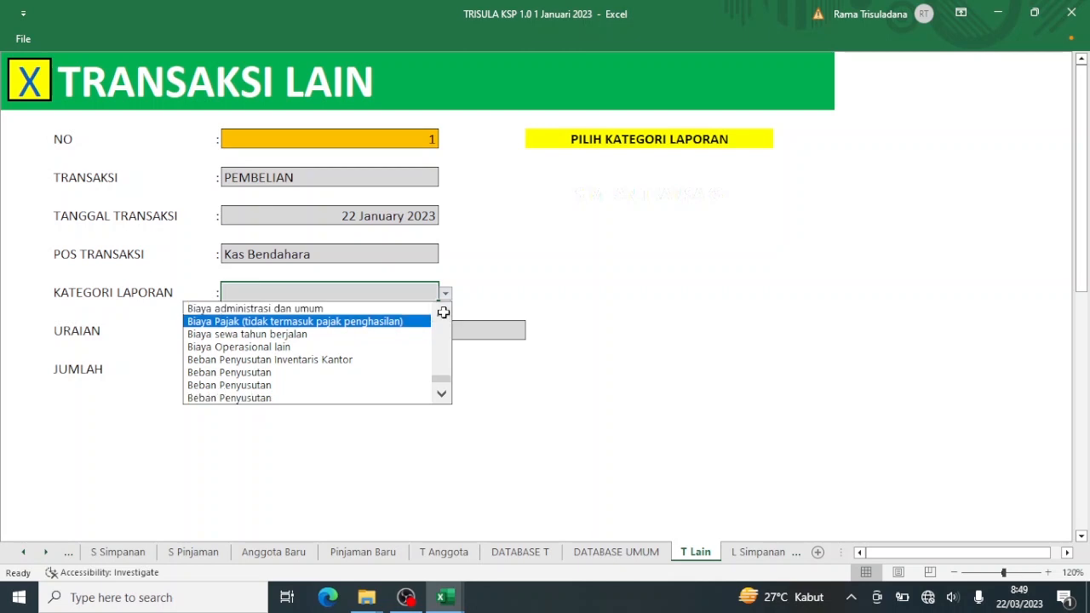
pyautogui.click(443, 313)
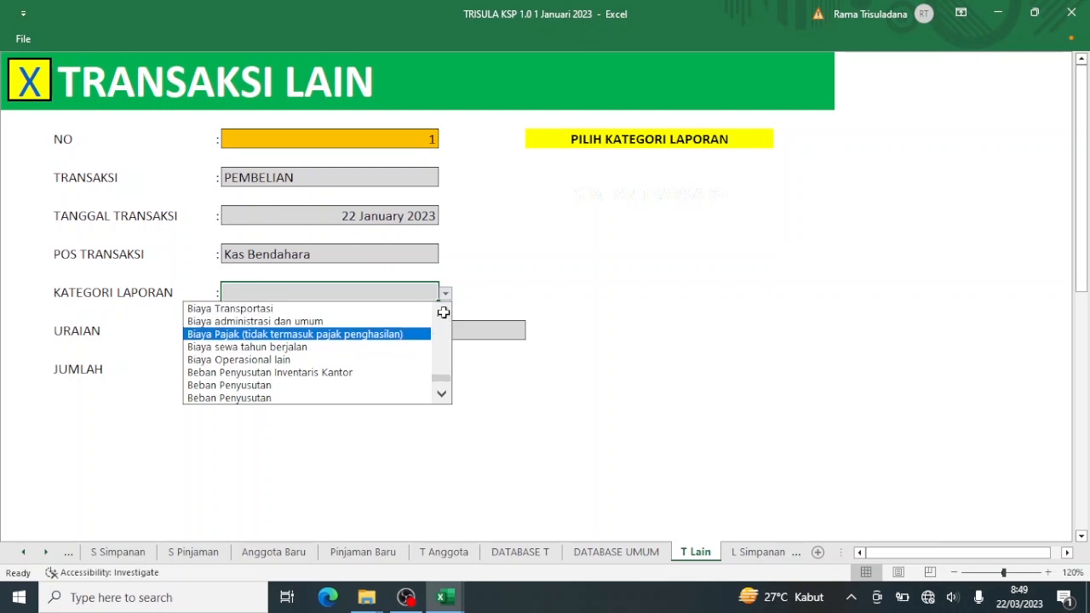
pyautogui.click(376, 322)
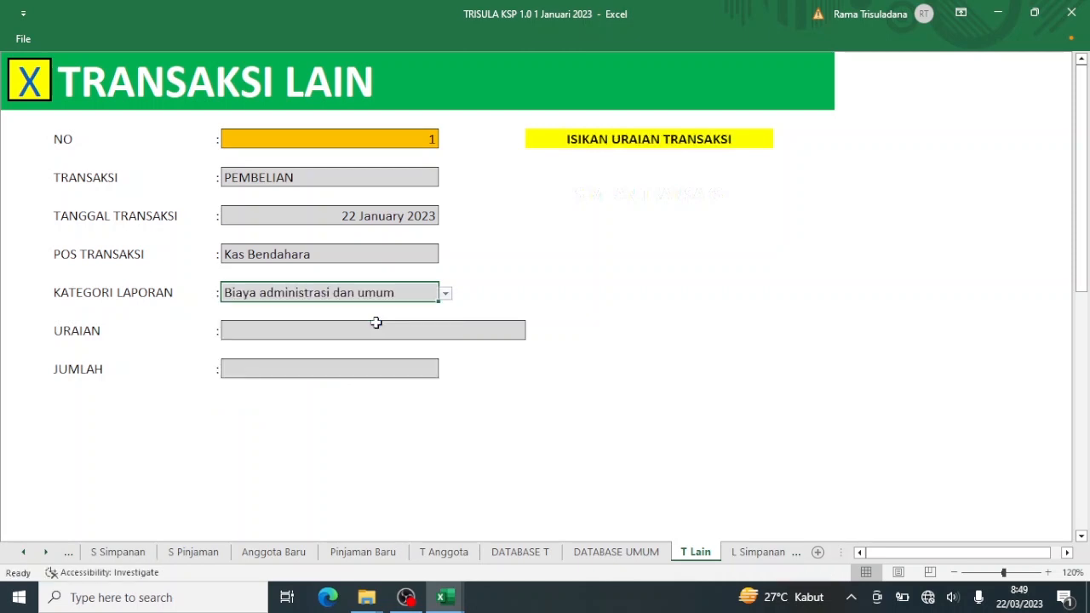
# Enter "Pembelian ATK Bulan Januari" as the purchase's URAIAN.
pyautogui.click(370, 331)
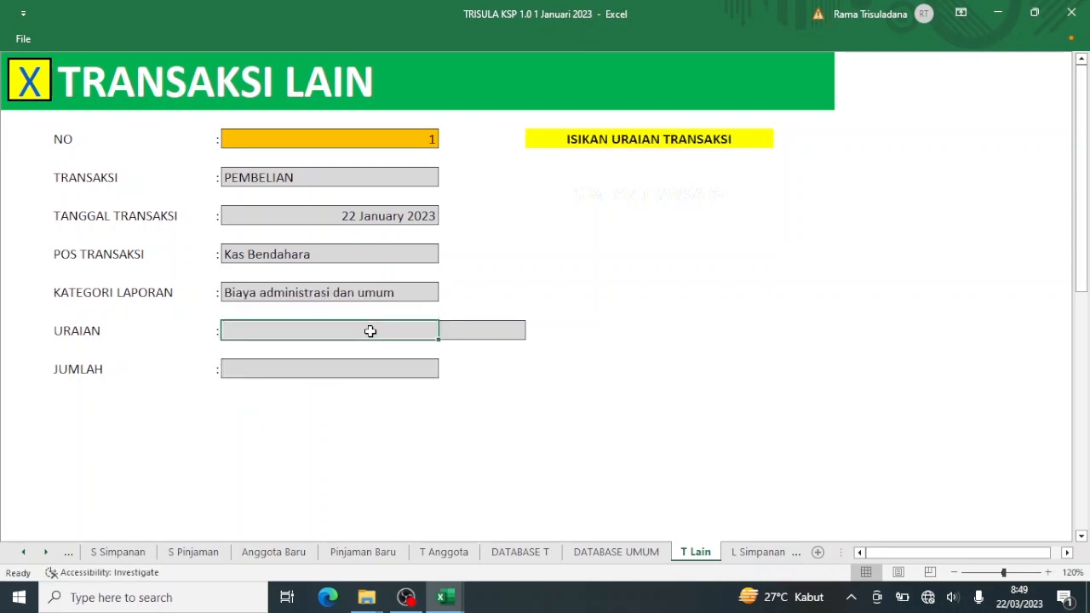
pyautogui.write('Pembelian')
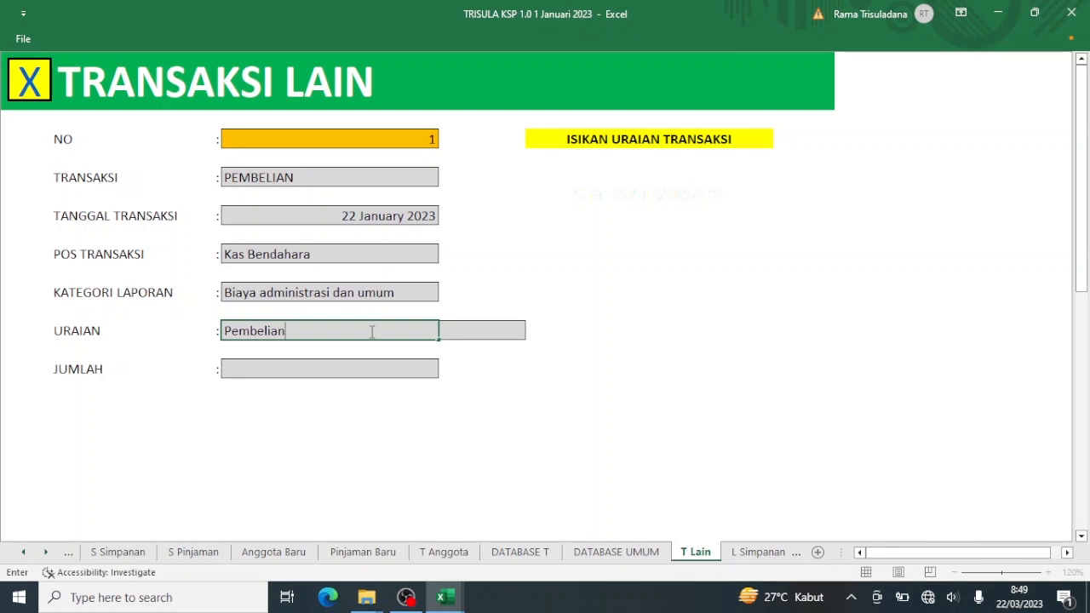
pyautogui.write(' ATK Bulan Januari')
# Enter 500000 as the purchase's JUMLAH and save the transaction.
pyautogui.click(352, 366)
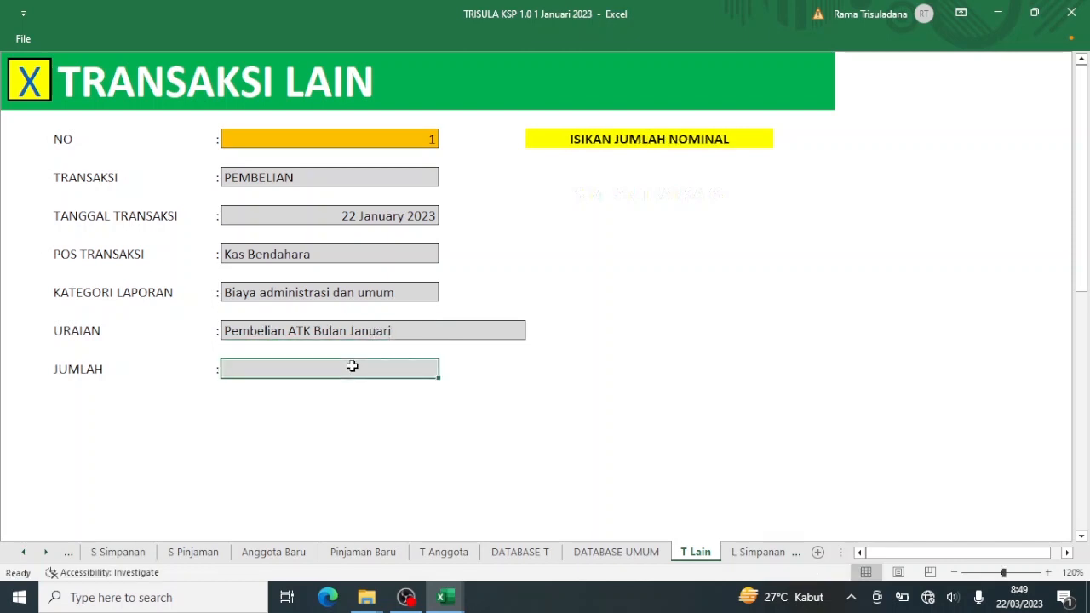
pyautogui.write('500')
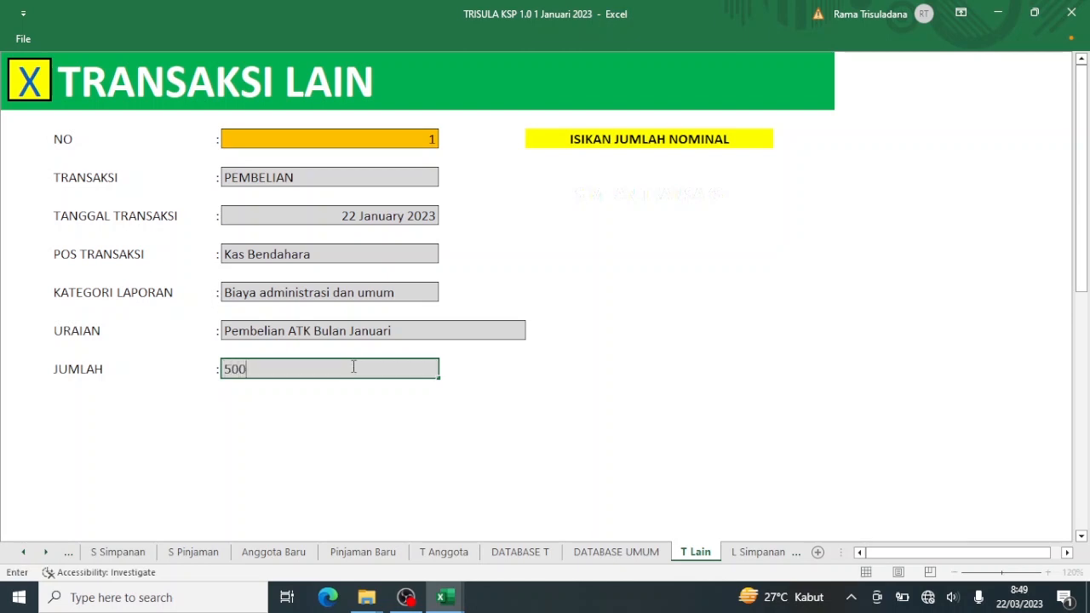
pyautogui.write('000')
pyautogui.press('Return')
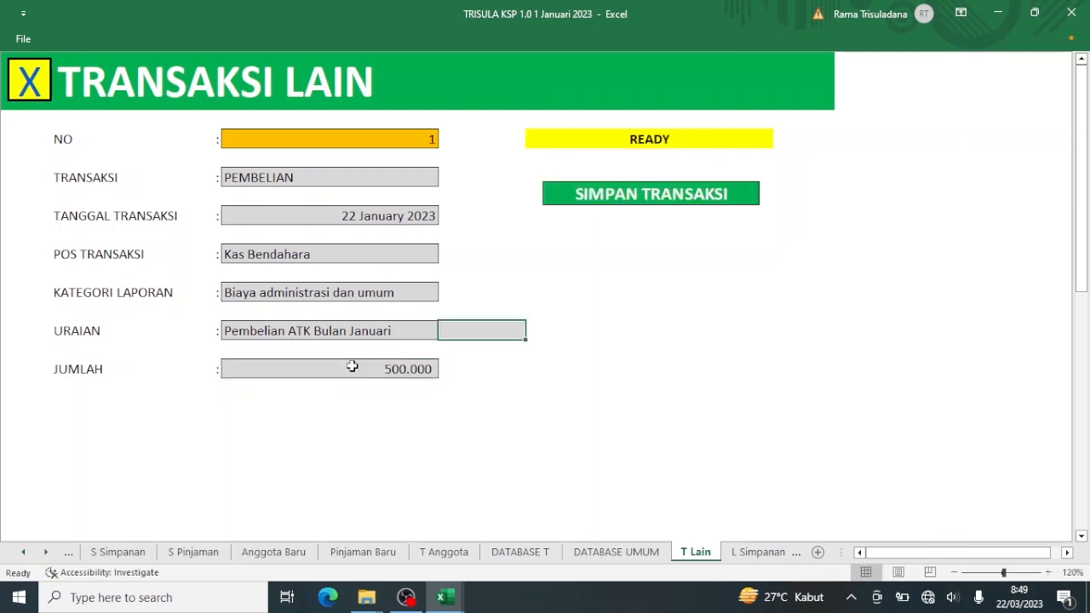
pyautogui.click(643, 195)
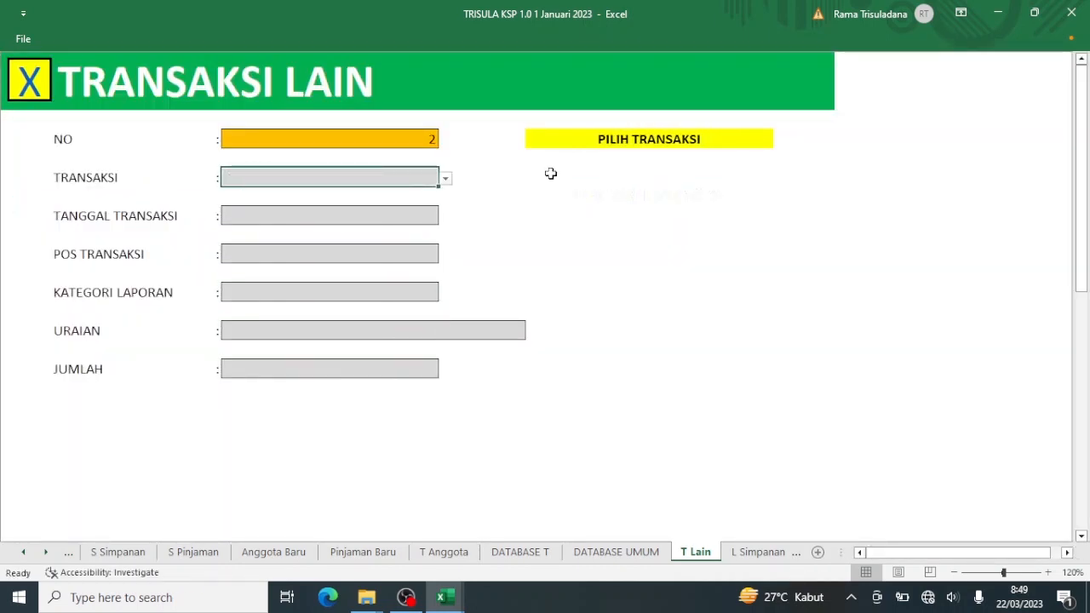
# Set TRANSAKSI to PEMBAYARAN for transaction 2 and enter 20/1/23 as its TANGGAL TRANSAKSI.
pyautogui.click(445, 180)
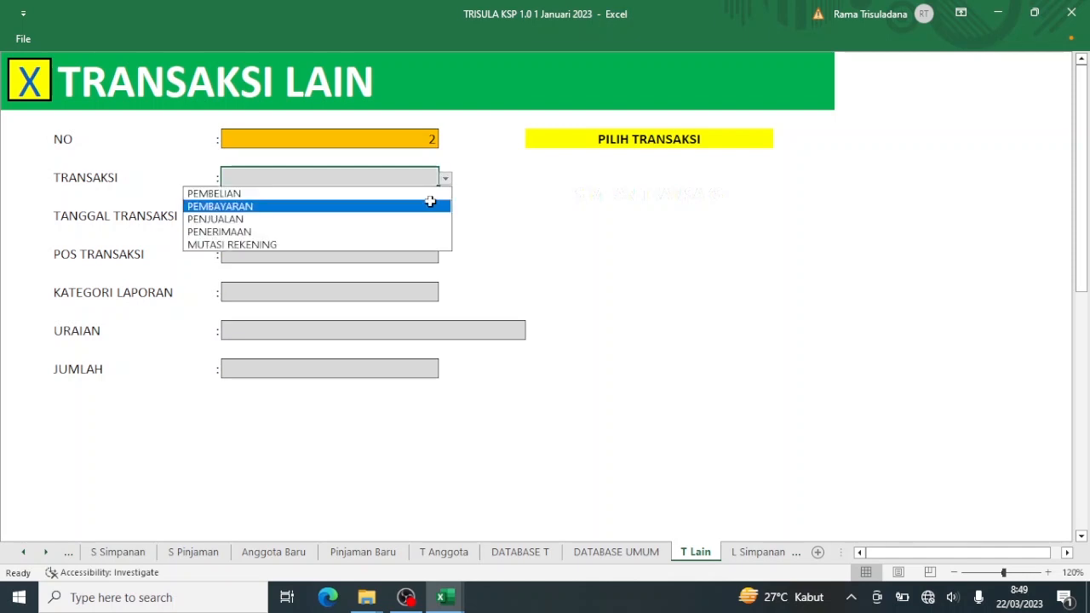
pyautogui.click(430, 206)
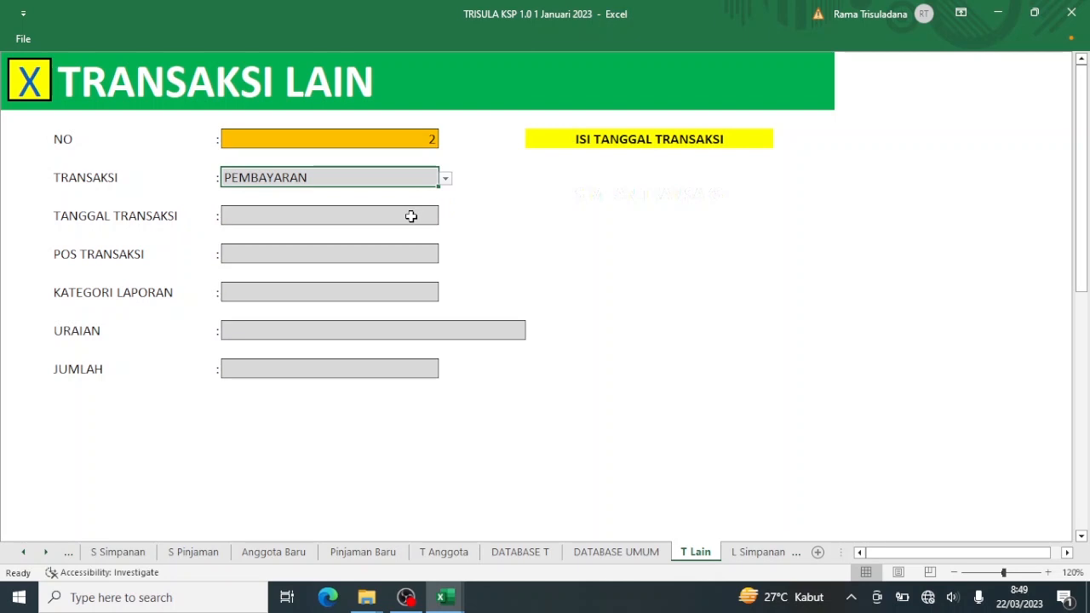
pyautogui.click(411, 216)
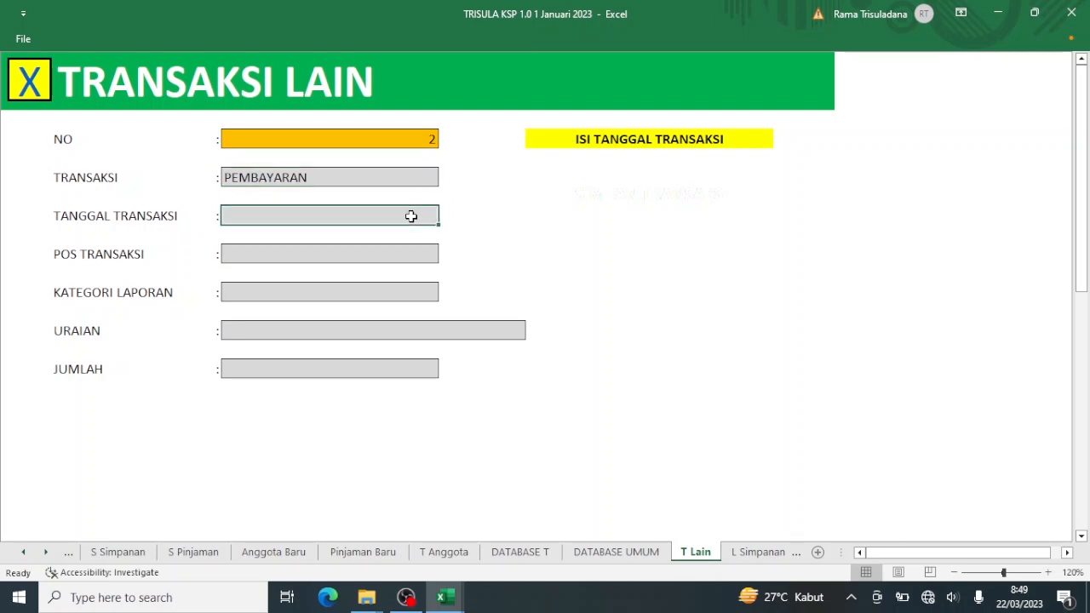
pyautogui.write('20/')
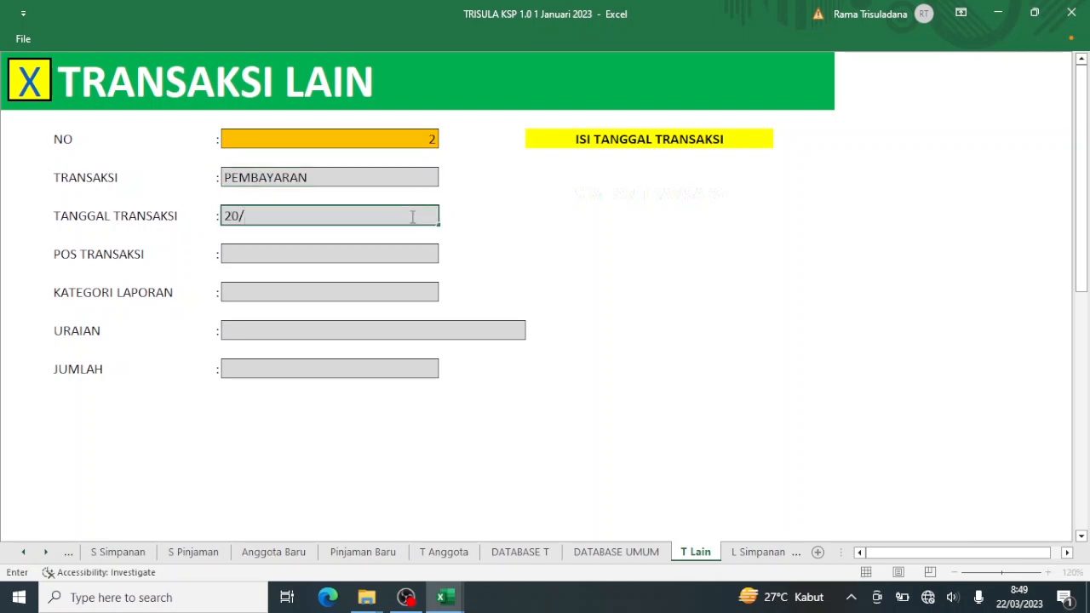
pyautogui.write('1/23')
pyautogui.press('Return')
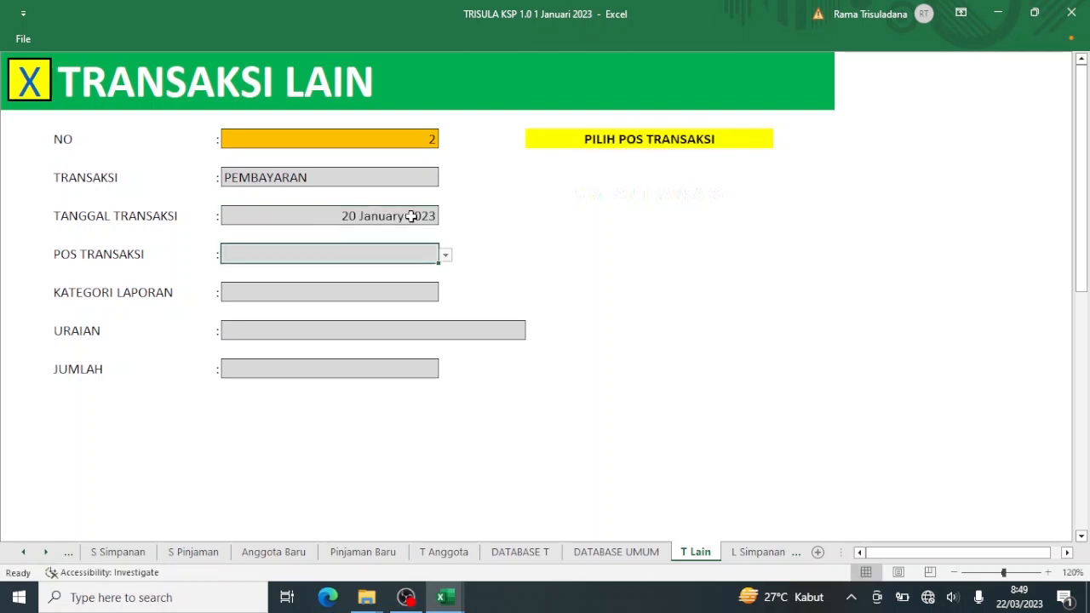
# Choose Kas Bendahara as the payment's POS TRANSAKSI and select its KATEGORI LAPORAN field.
pyautogui.click(445, 254)
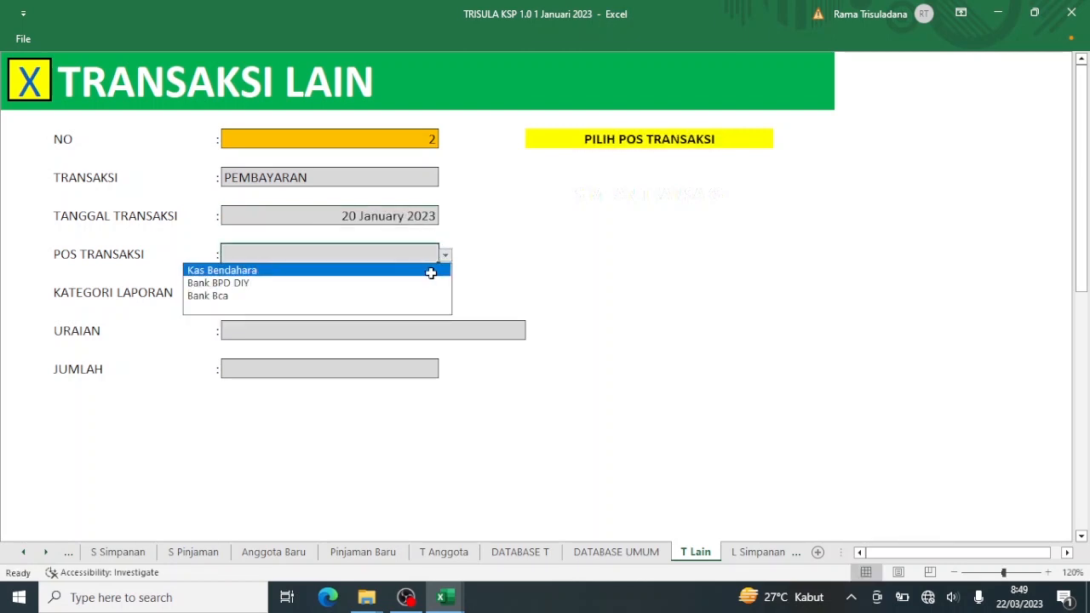
pyautogui.click(431, 273)
pyautogui.click(418, 293)
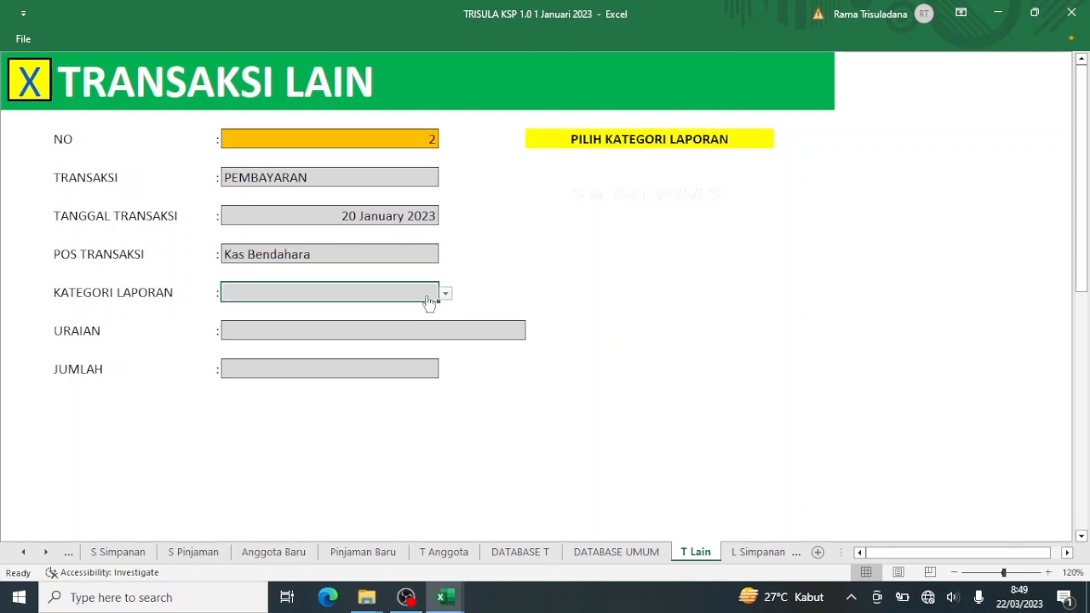
# Set the payment's KATEGORI LAPORAN to "Biaya listrik, air dan telepon".
pyautogui.click(444, 293)
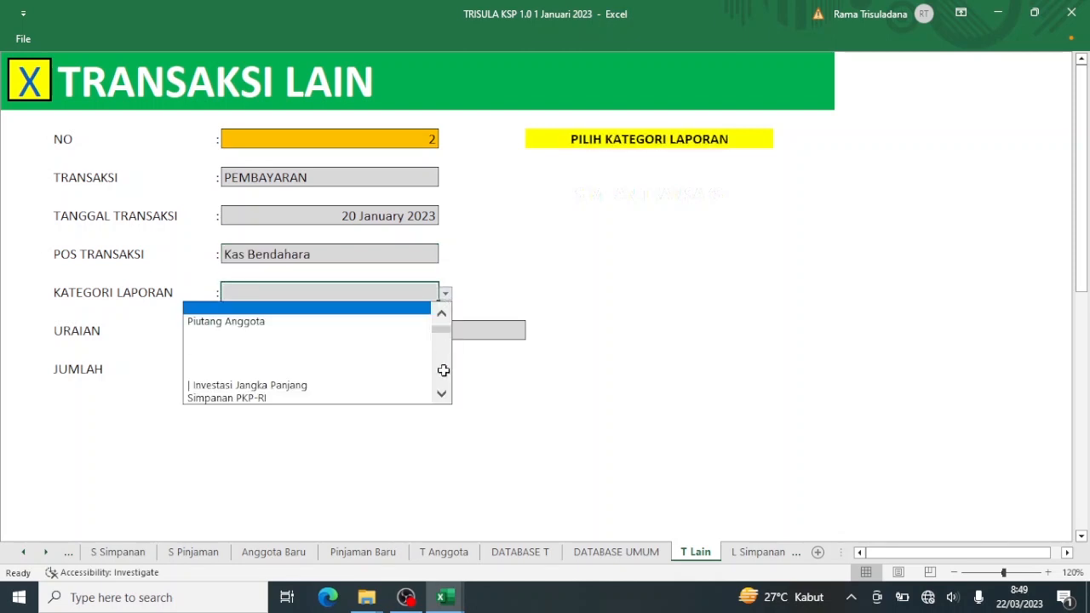
pyautogui.scroll(-2, 443, 370)
pyautogui.scroll(-6, 444, 369)
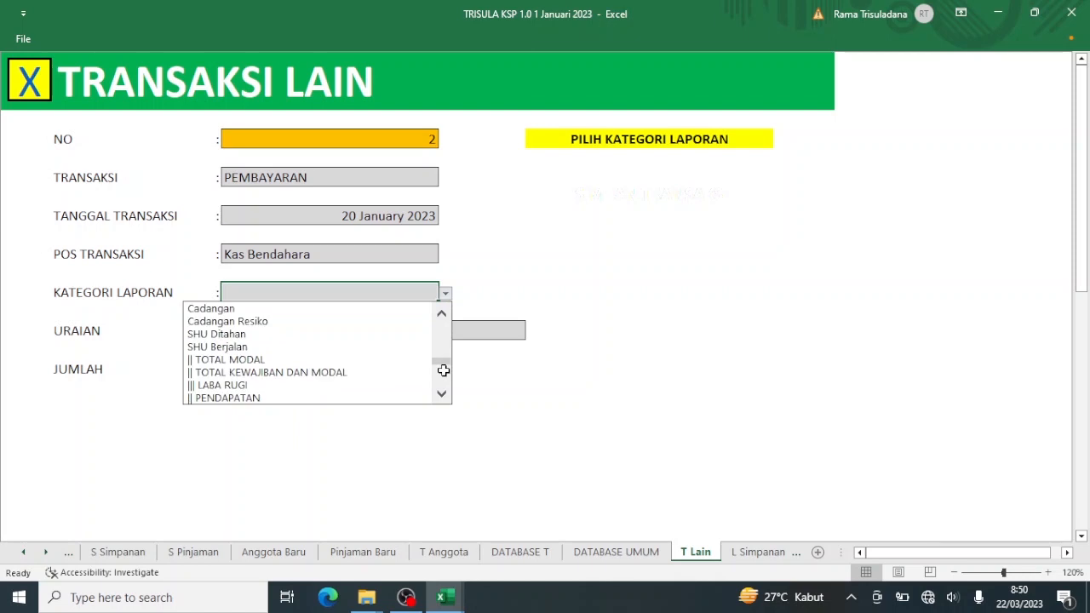
pyautogui.scroll(-3, 443, 383)
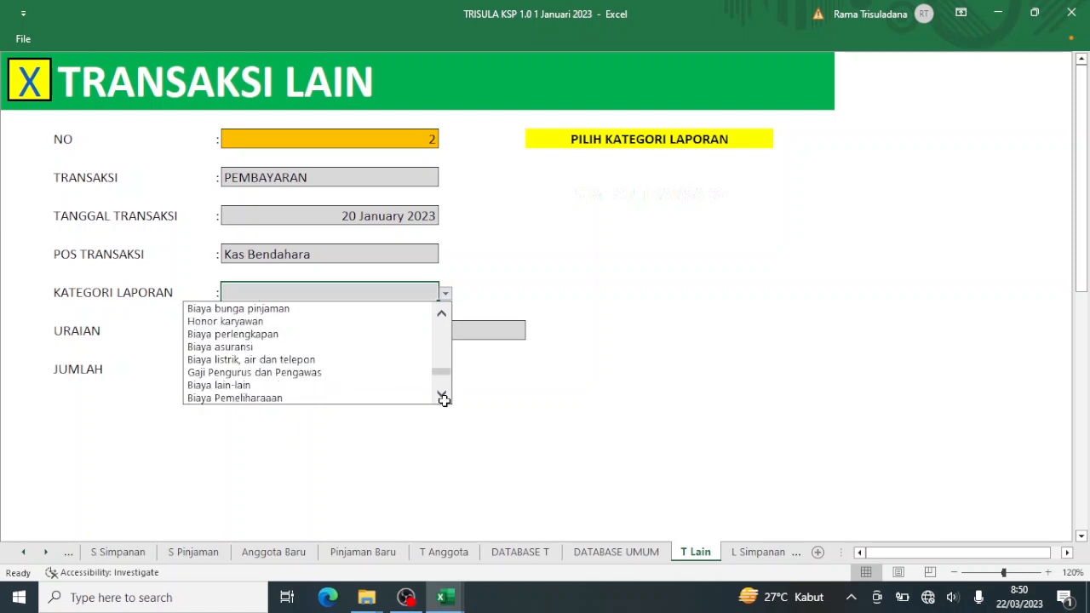
pyautogui.click(338, 362)
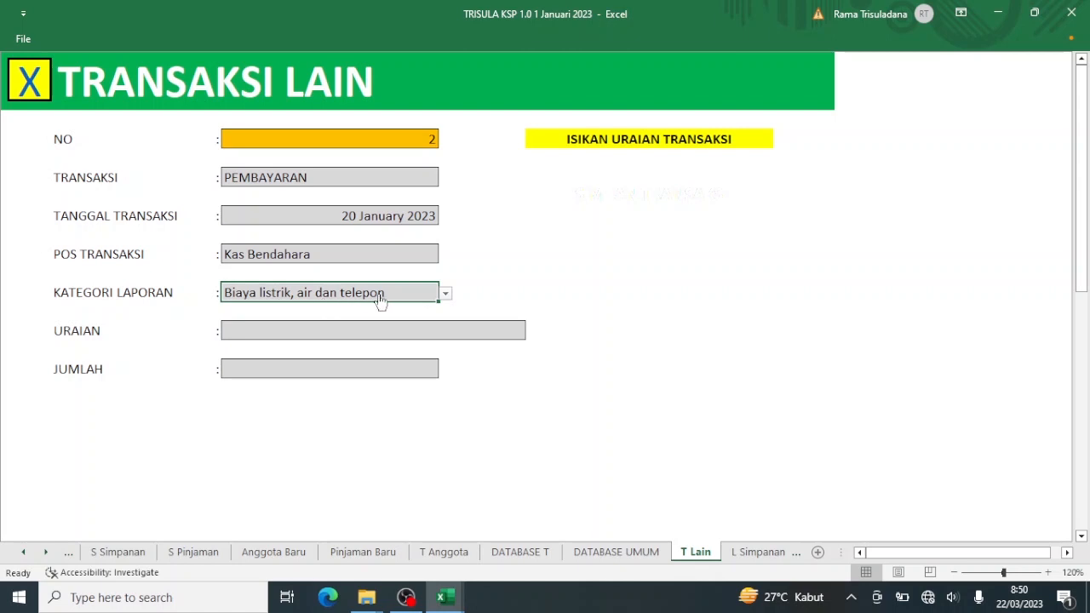
# In SETUP AKUN KEUANGAN, rename the expense account "Biaya listrik, air dan telepon" under PENGELUARAN to "Biaya Listrik".
pyautogui.click(30, 82)
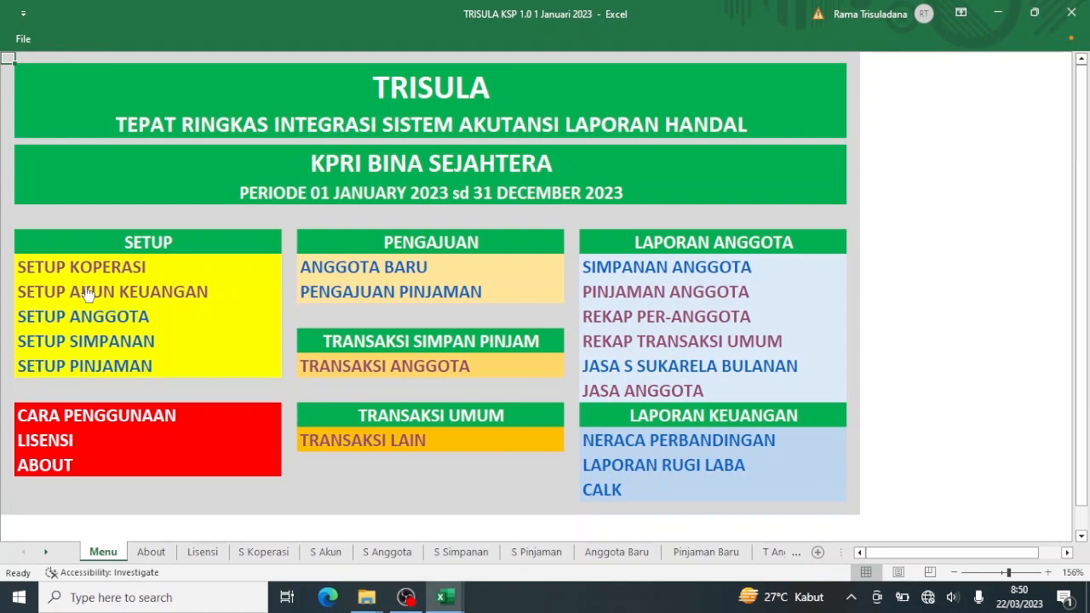
pyautogui.click(88, 294)
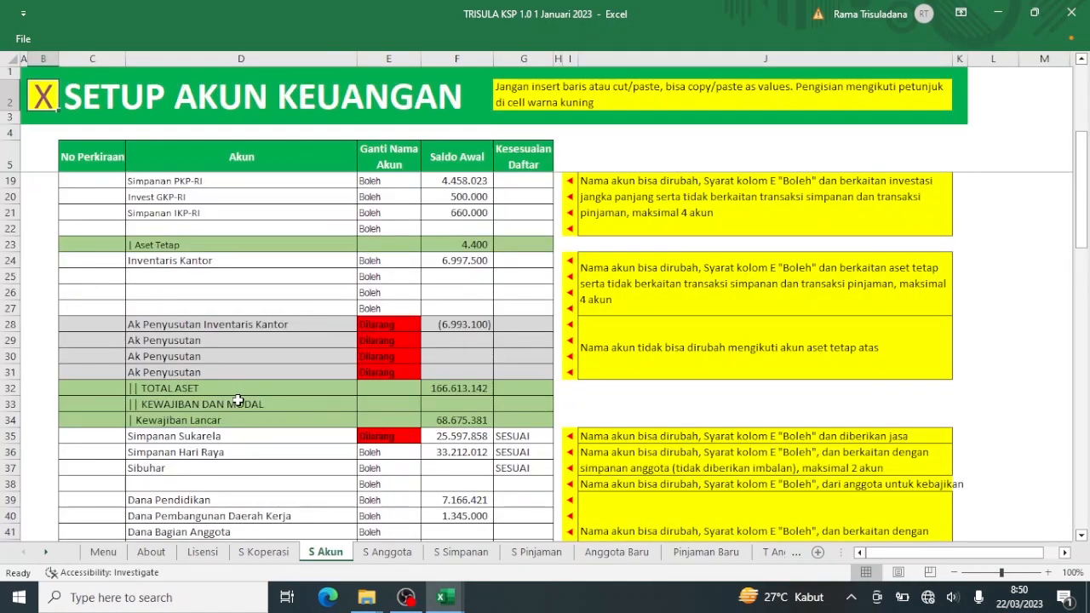
pyautogui.scroll(-14, 238, 400)
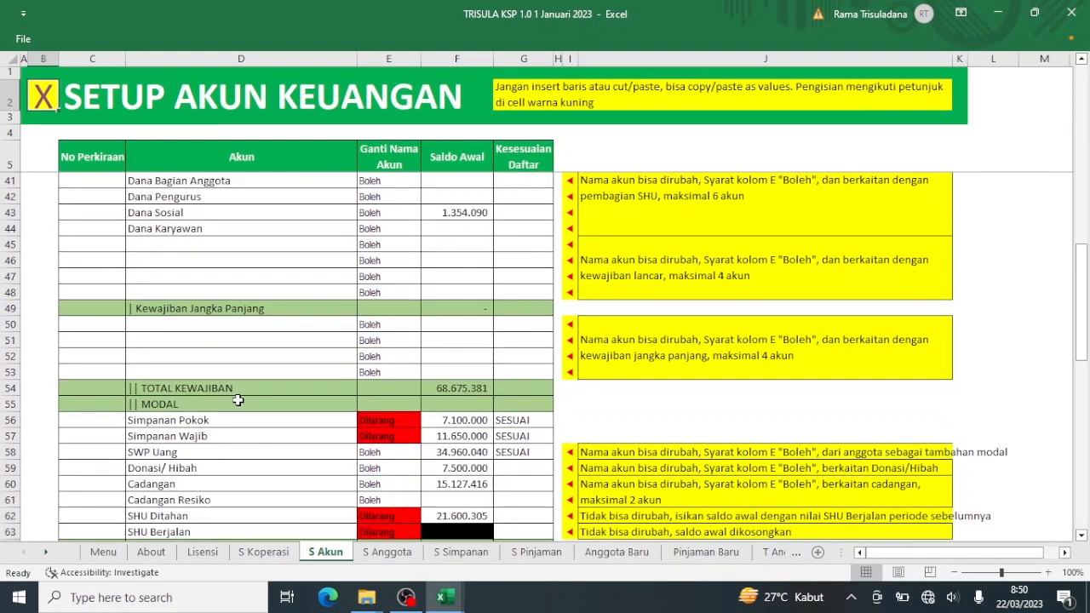
pyautogui.scroll(-3, 237, 400)
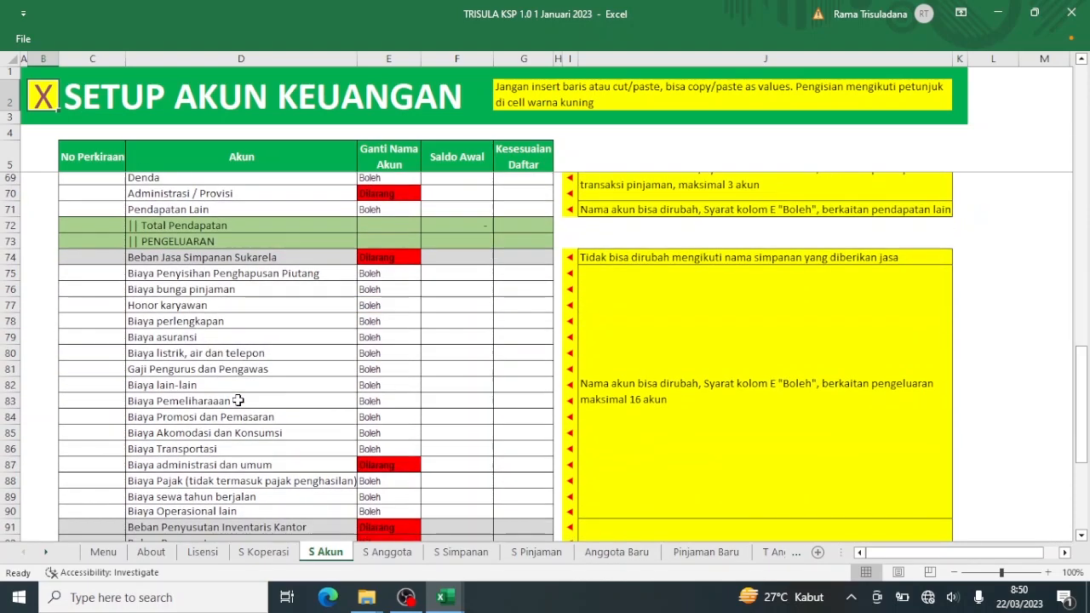
pyautogui.scroll(3, 238, 398)
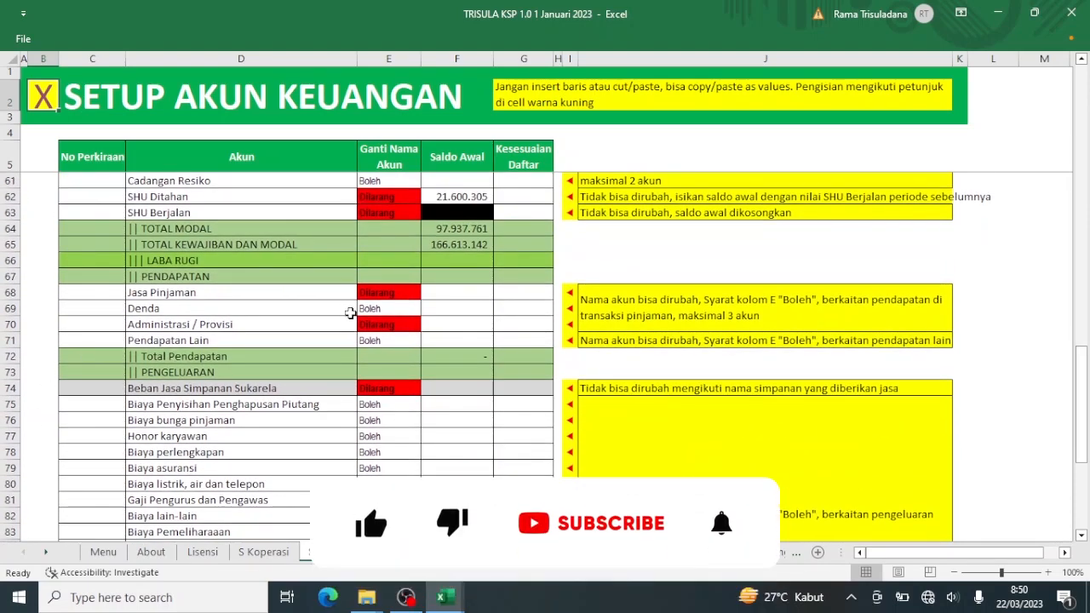
pyautogui.scroll(-2, 327, 398)
pyautogui.scroll(-3, 327, 399)
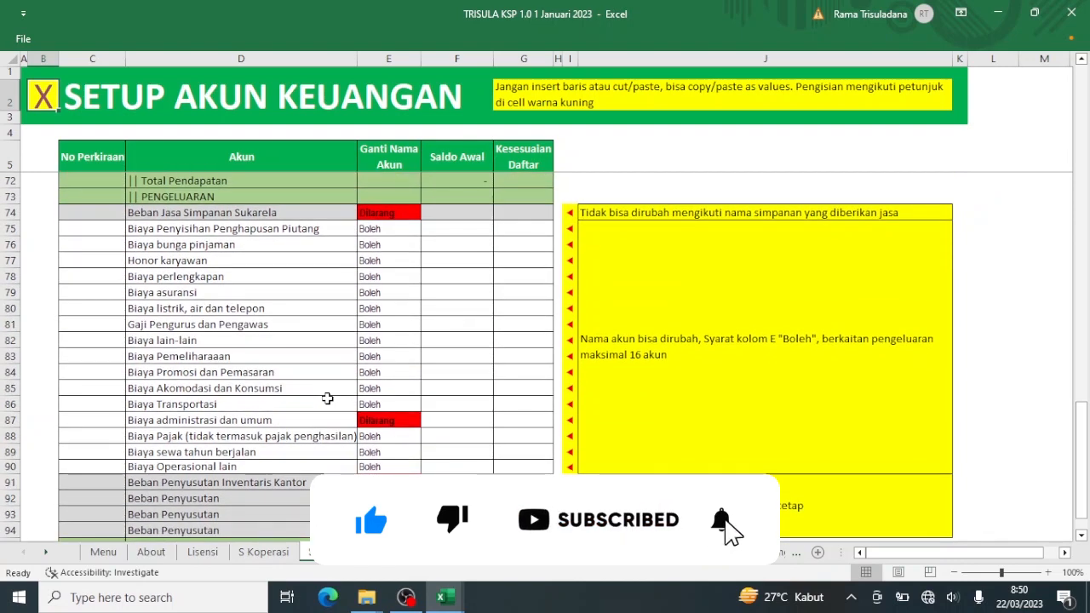
pyautogui.click(187, 309)
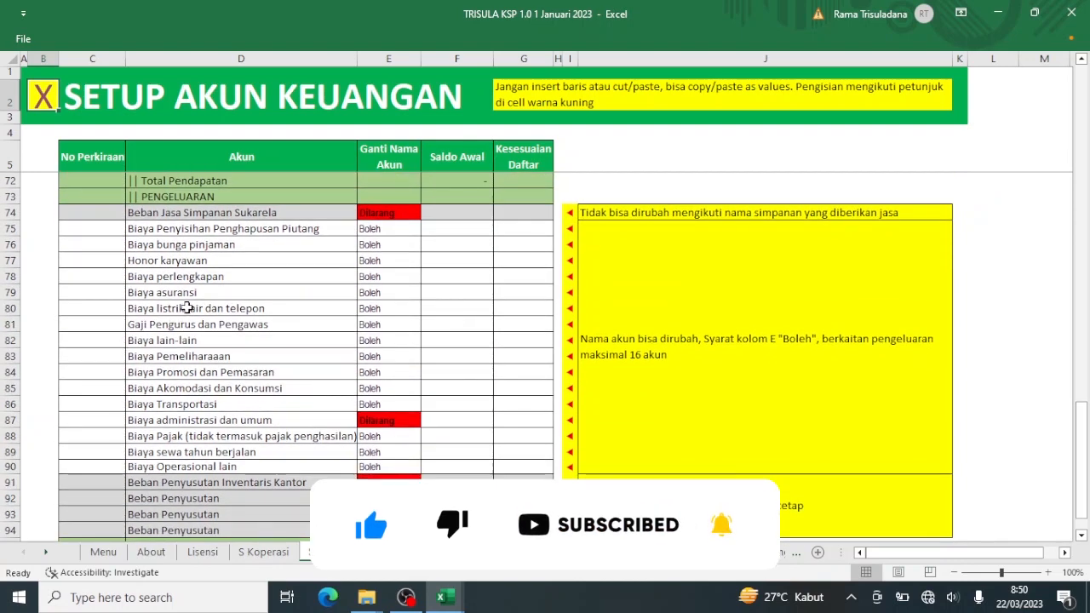
pyautogui.write('B')
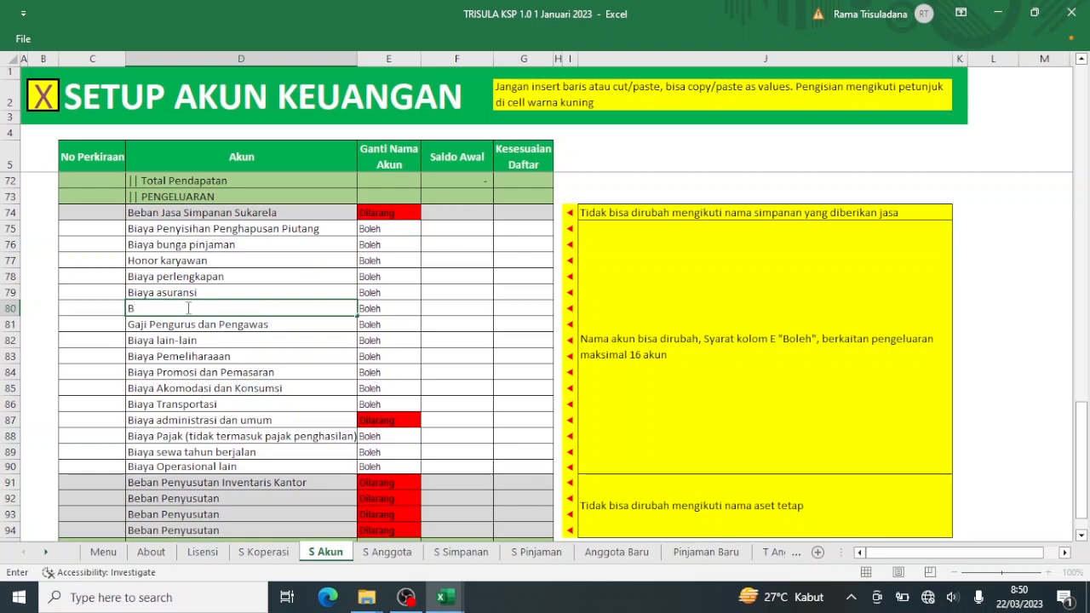
pyautogui.write('iaya Listrik')
pyautogui.press('Return')
# Rename the expense account "Biaya lain-lain" in row 82 to "Biaya PAM".
pyautogui.press('Return')
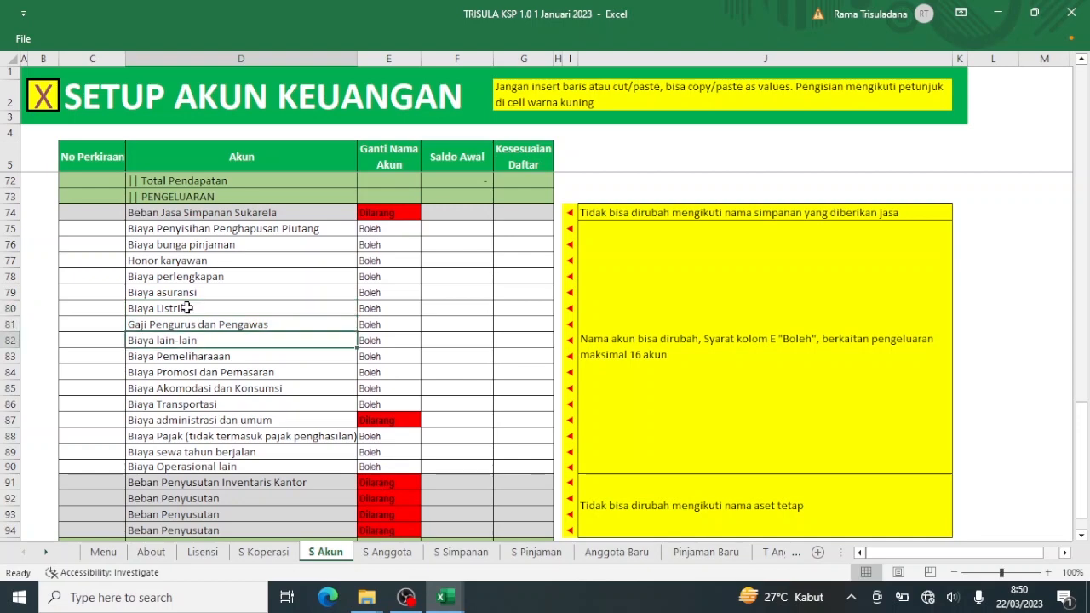
pyautogui.write('Biaya')
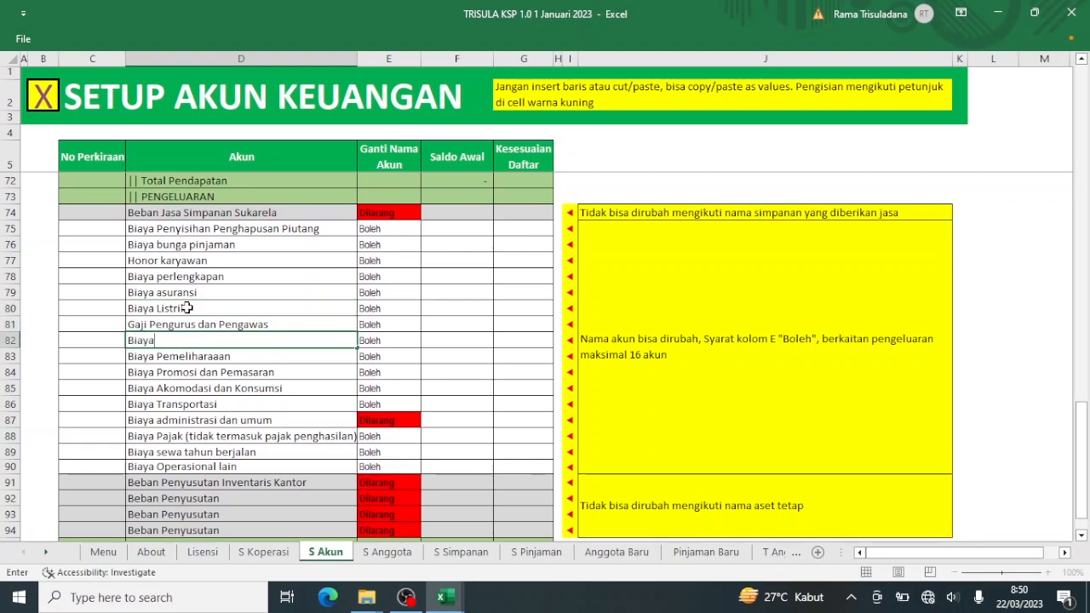
pyautogui.write(' PAM')
pyautogui.press('Return')
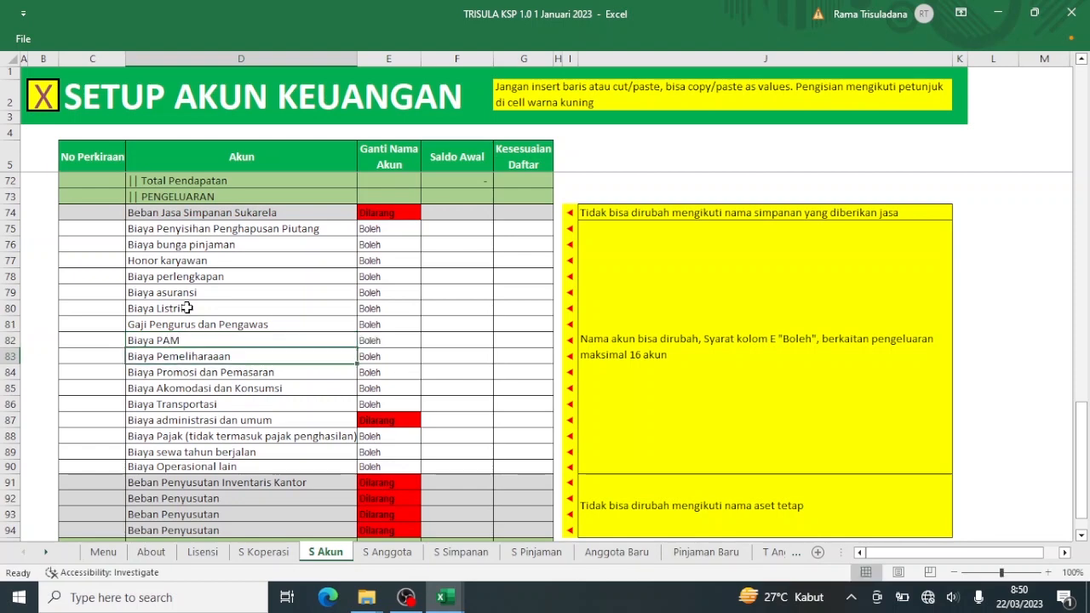
# Return to the TRANSAKSI LAIN form and set transaction 2's KATEGORI LAPORAN to Biaya Listrik.
pyautogui.click(39, 108)
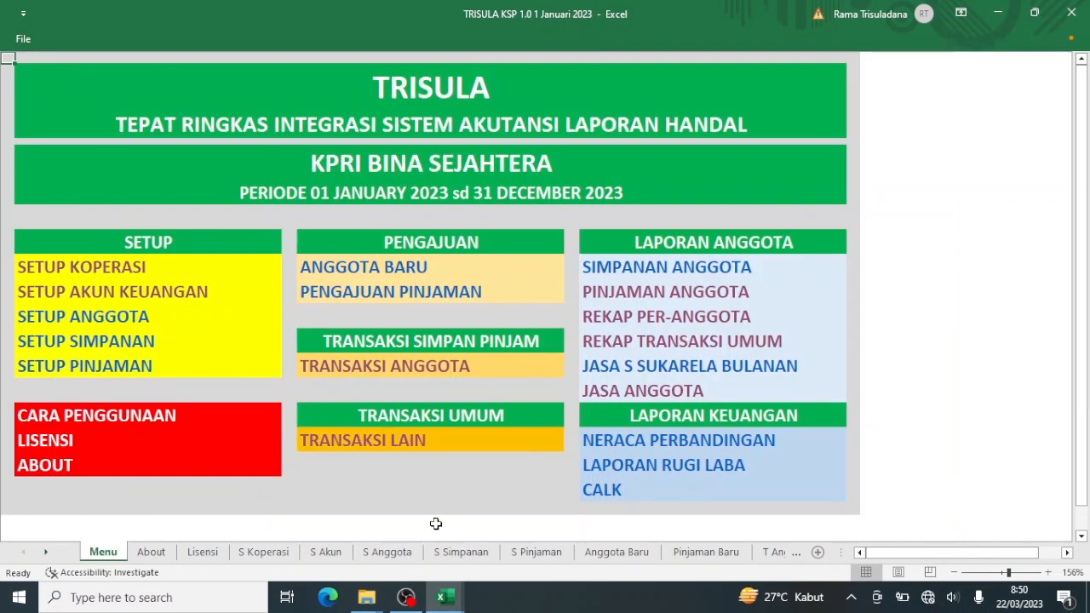
pyautogui.click(396, 440)
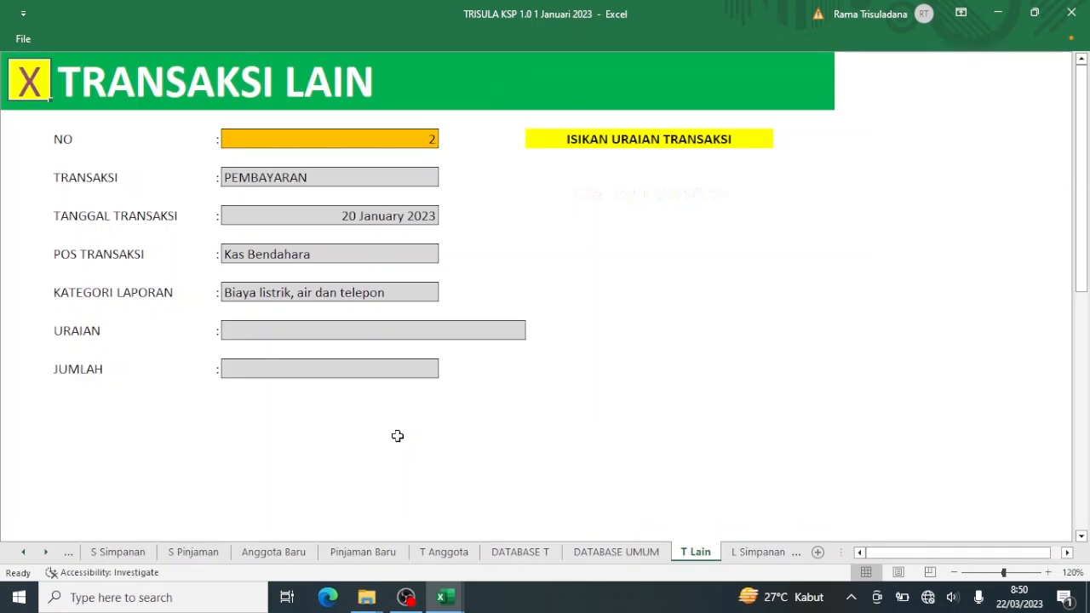
pyautogui.click(368, 291)
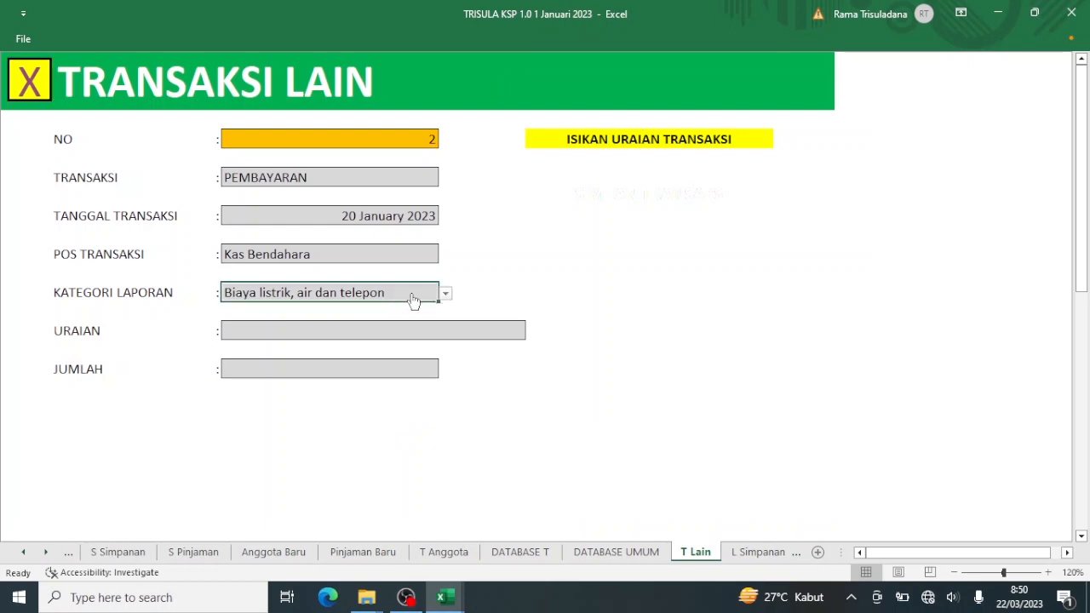
pyautogui.click(446, 294)
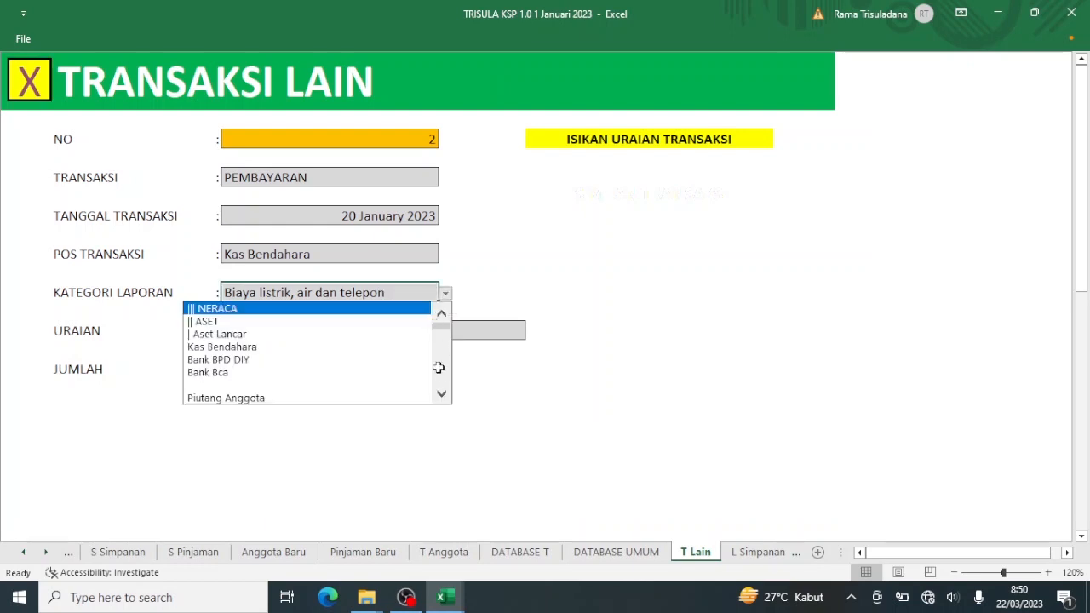
pyautogui.scroll(-10, 442, 374)
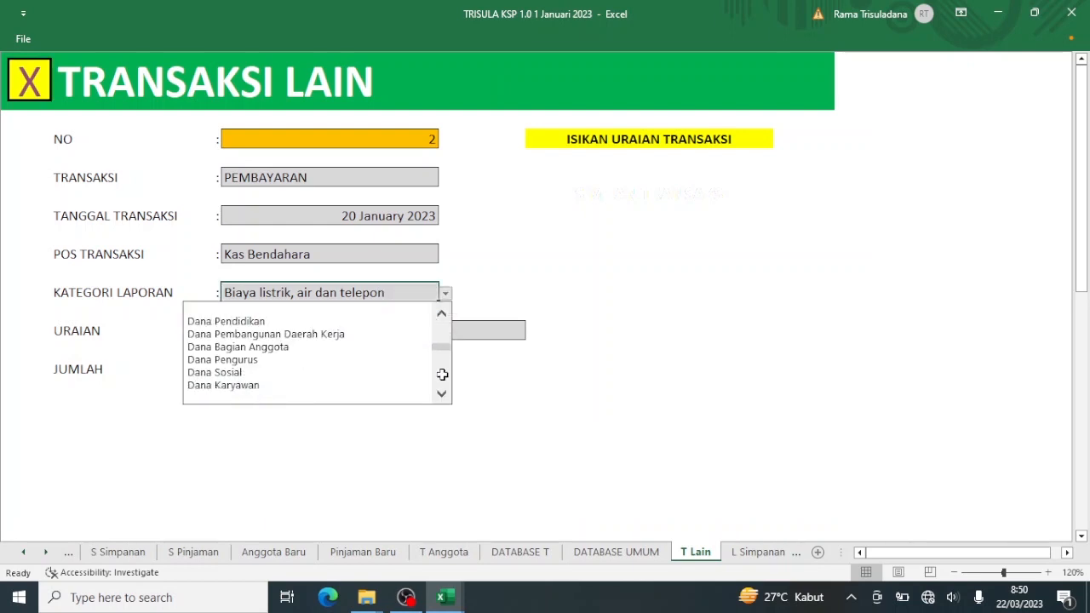
pyautogui.scroll(-10, 442, 374)
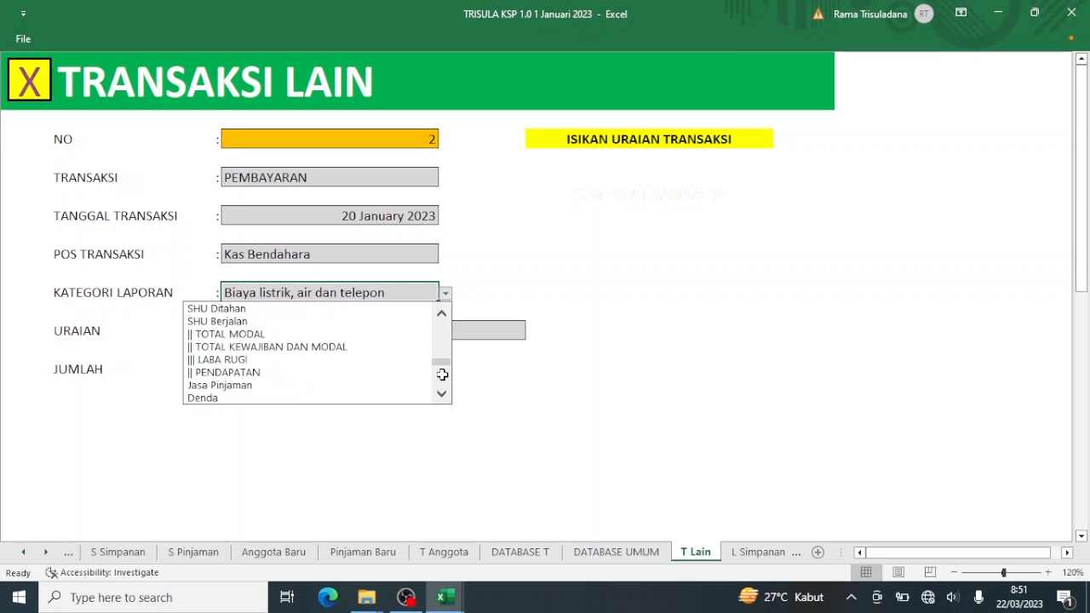
pyautogui.scroll(-5, 443, 379)
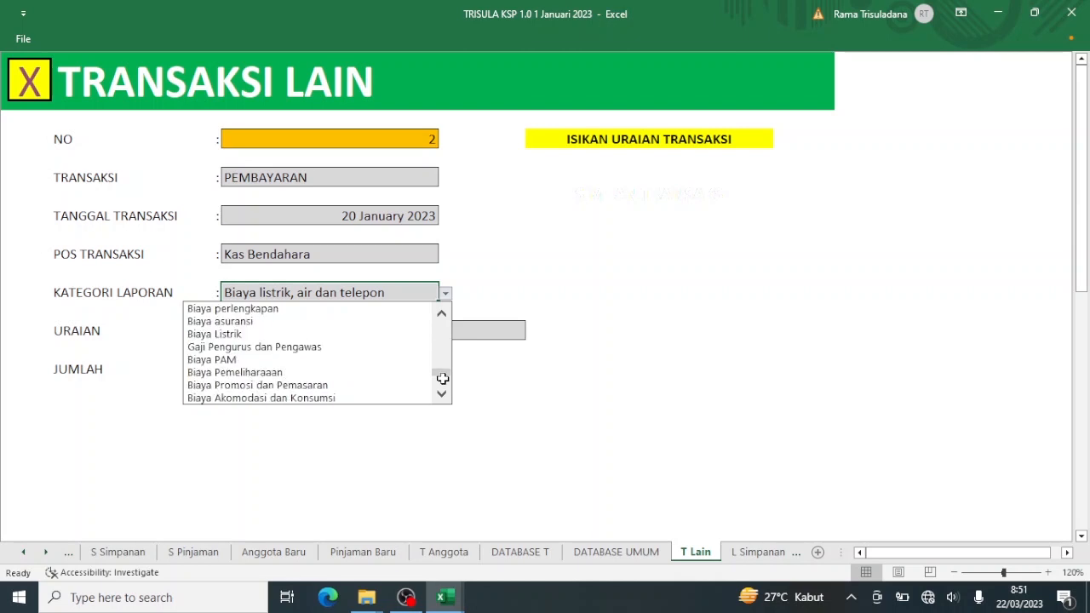
pyautogui.click(302, 334)
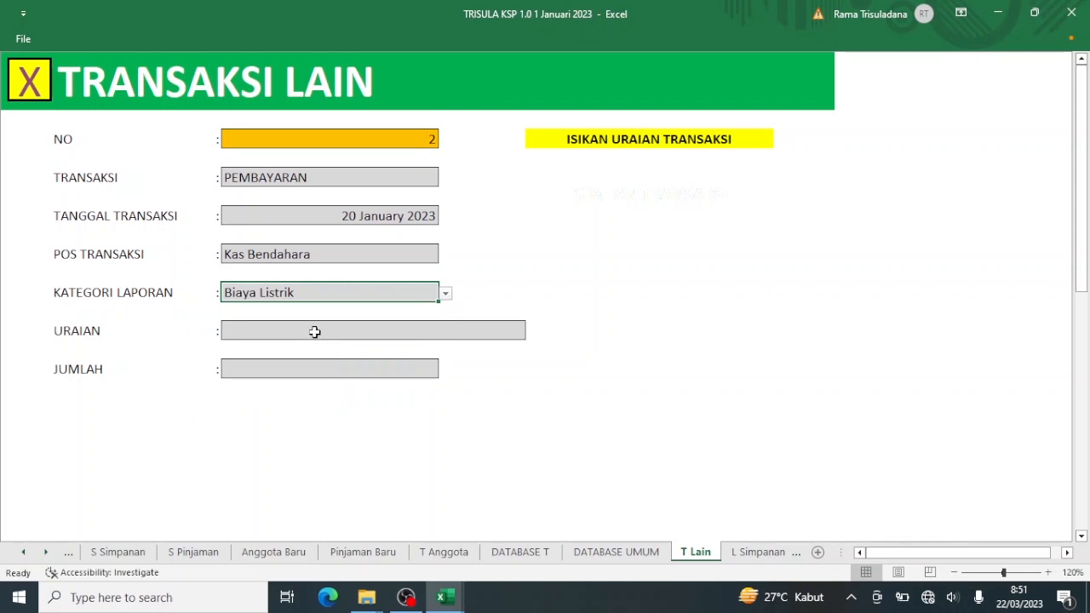
# Enter "Pembayaran Listrik bulan Janari" as the payment's URAIAN.
pyautogui.click(314, 331)
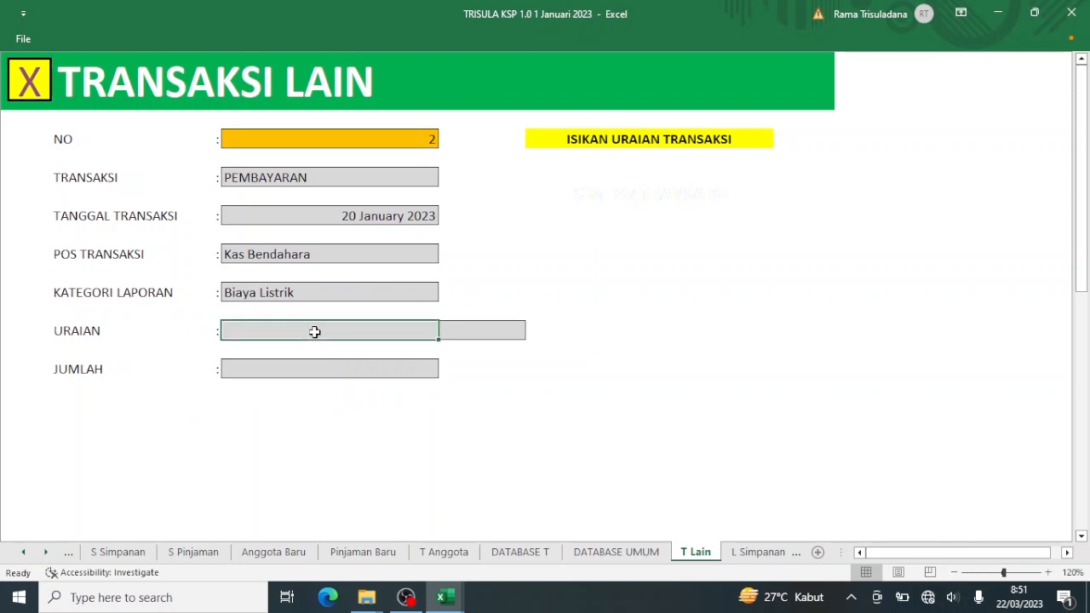
pyautogui.write('B')
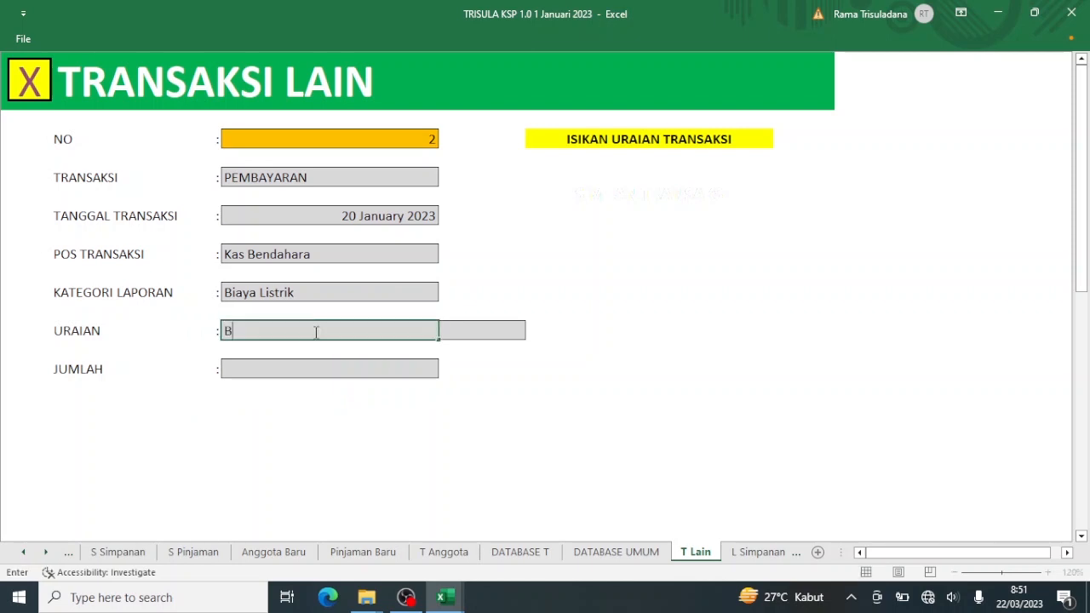
pyautogui.press('BackSpace')
pyautogui.write('Pembayaran Listrik ')
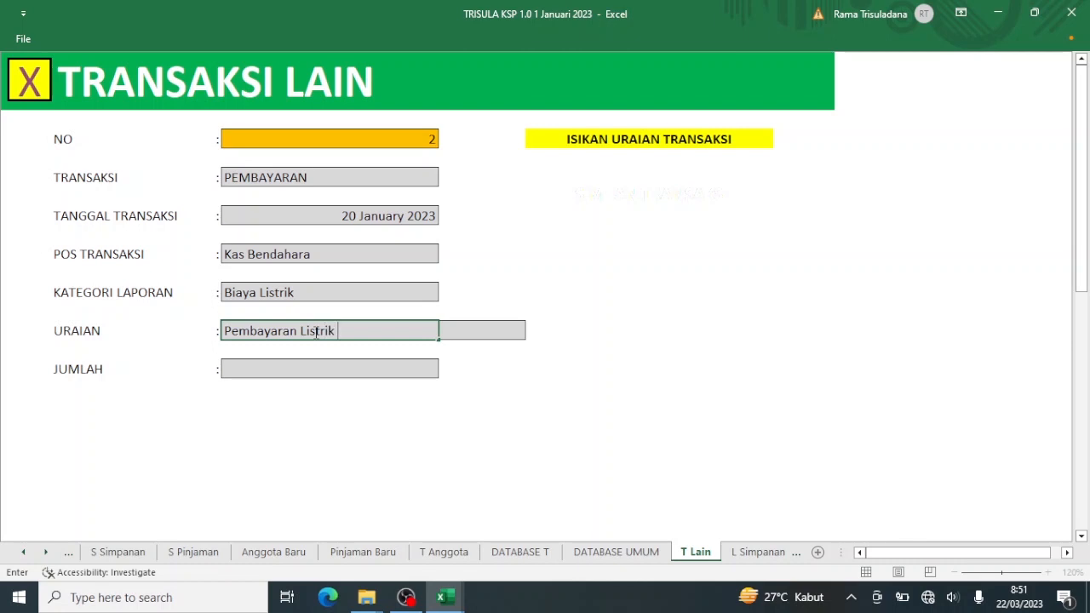
pyautogui.write('bulan Janari')
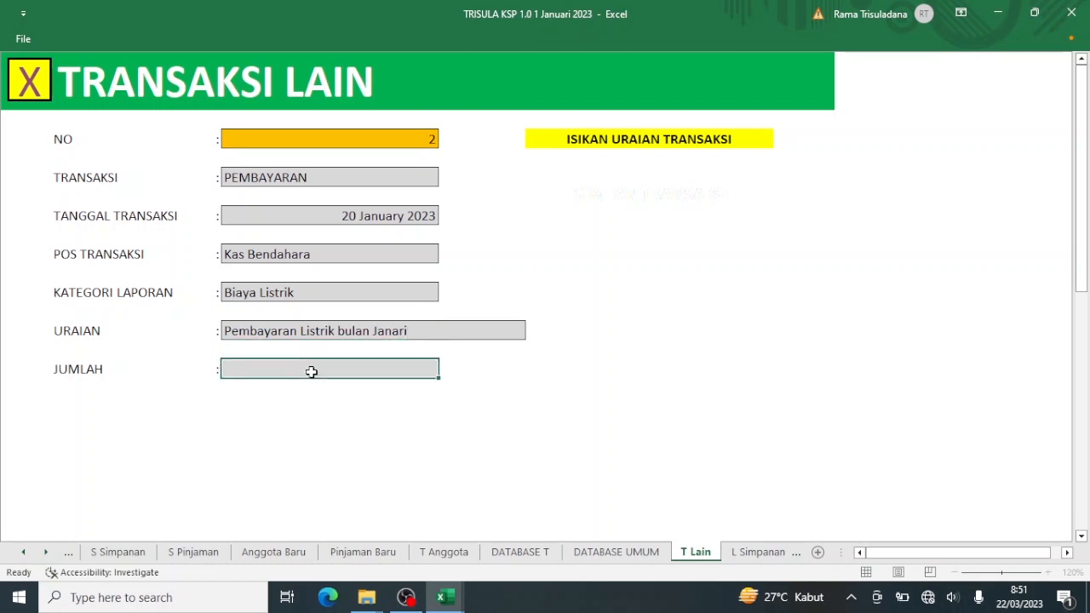
# Enter 120.000 as the payment's JUMLAH and save the transaction.
pyautogui.click(312, 372)
pyautogui.write('1')
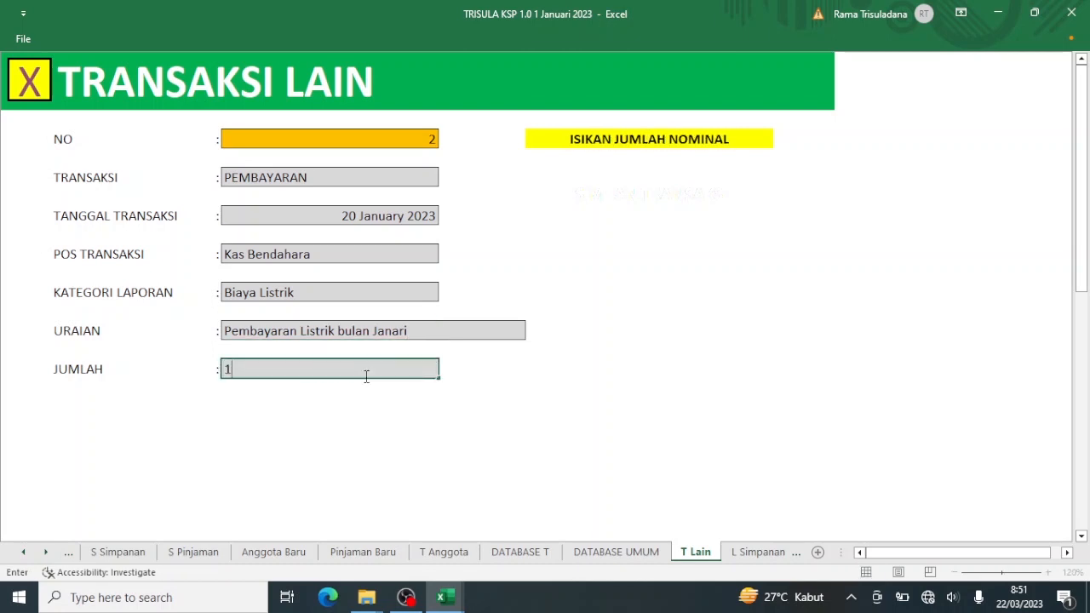
pyautogui.write('20.000')
pyautogui.press('Return')
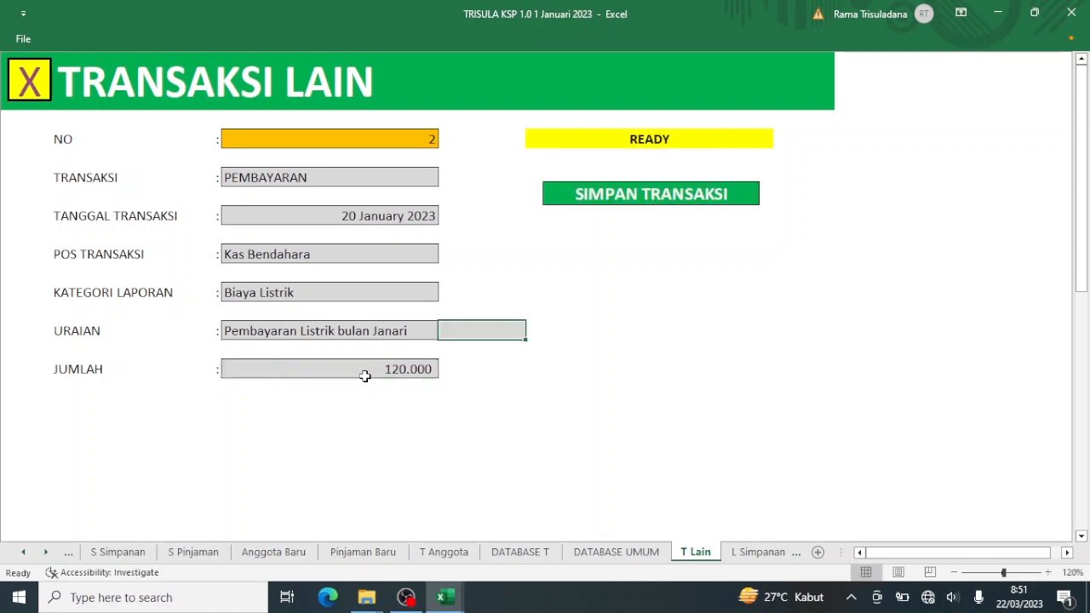
pyautogui.click(631, 204)
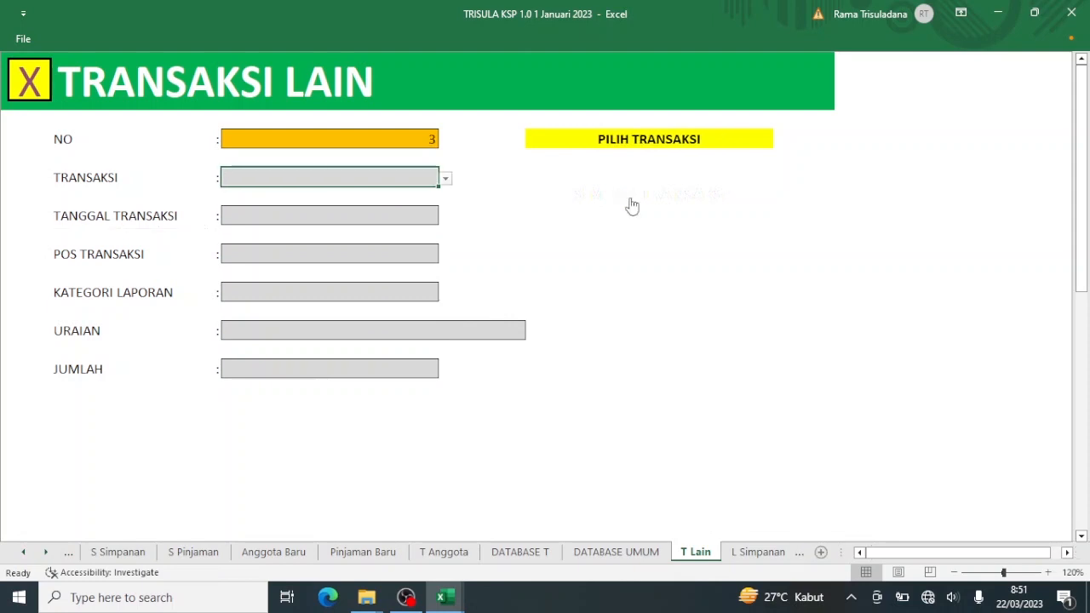
# Set TRANSAKSI to PENJUALAN for transaction 3 and enter 23/1/23 as its TANGGAL TRANSAKSI.
pyautogui.click(446, 179)
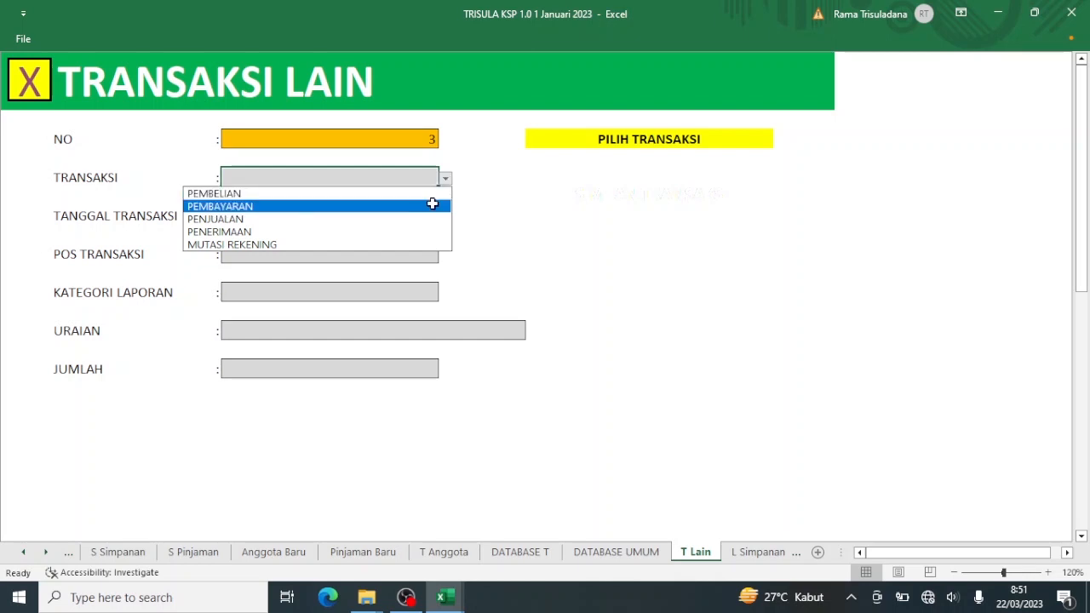
pyautogui.click(431, 220)
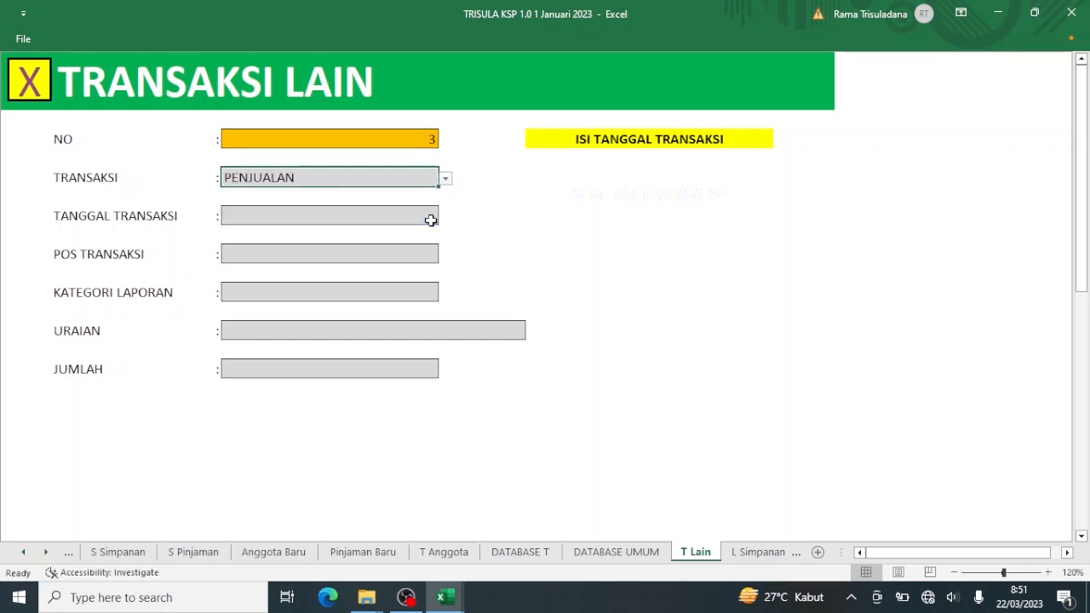
pyautogui.click(423, 219)
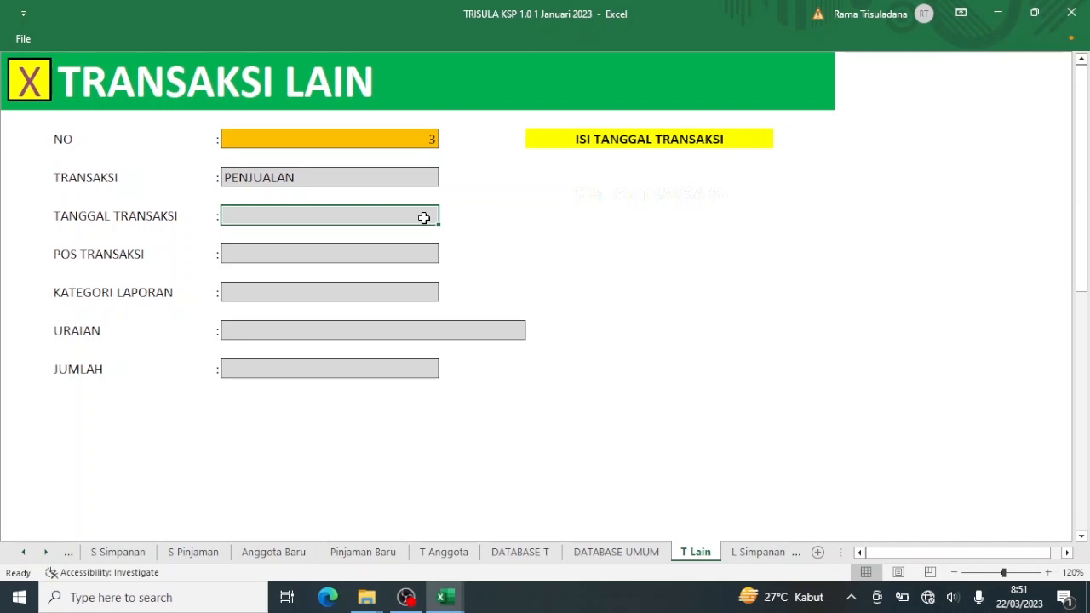
pyautogui.write('23/1/23')
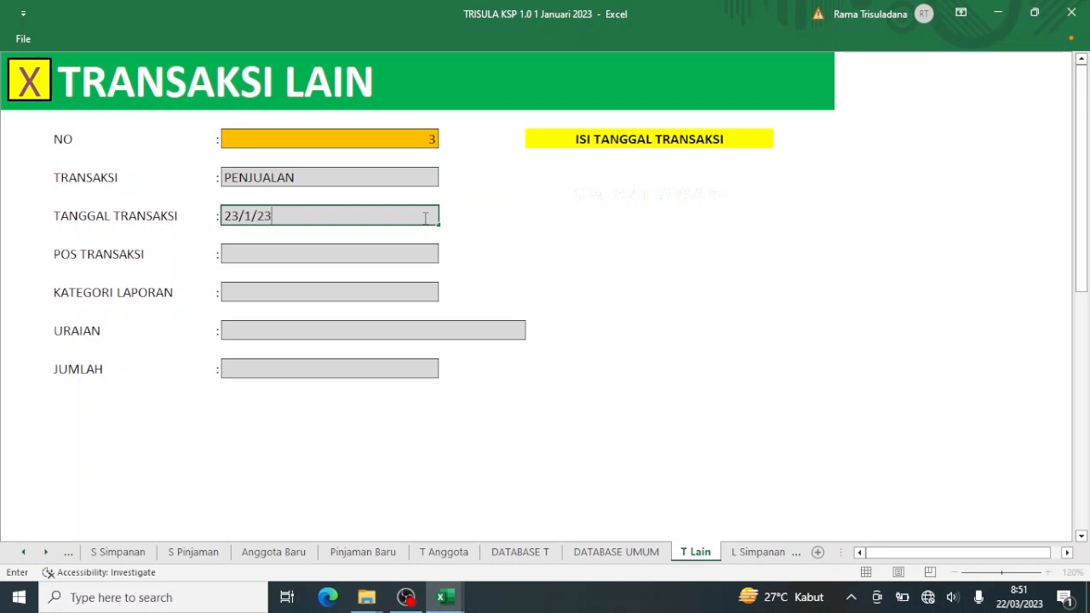
pyautogui.press('Return')
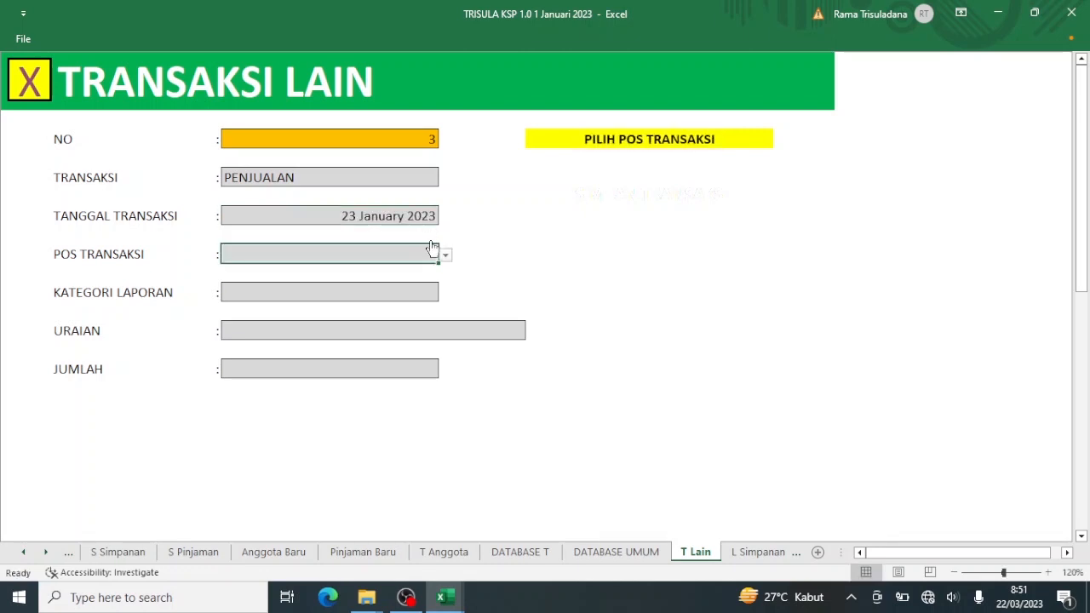
# Set transaction 3's POS TRANSAKSI to Bank Bca.
pyautogui.click(446, 255)
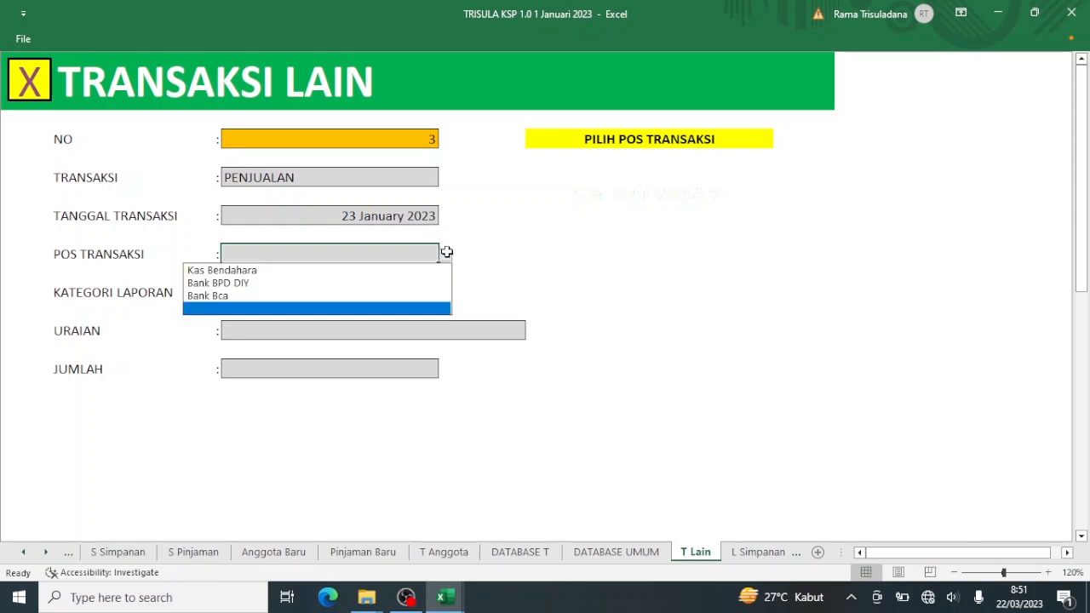
pyautogui.click(410, 300)
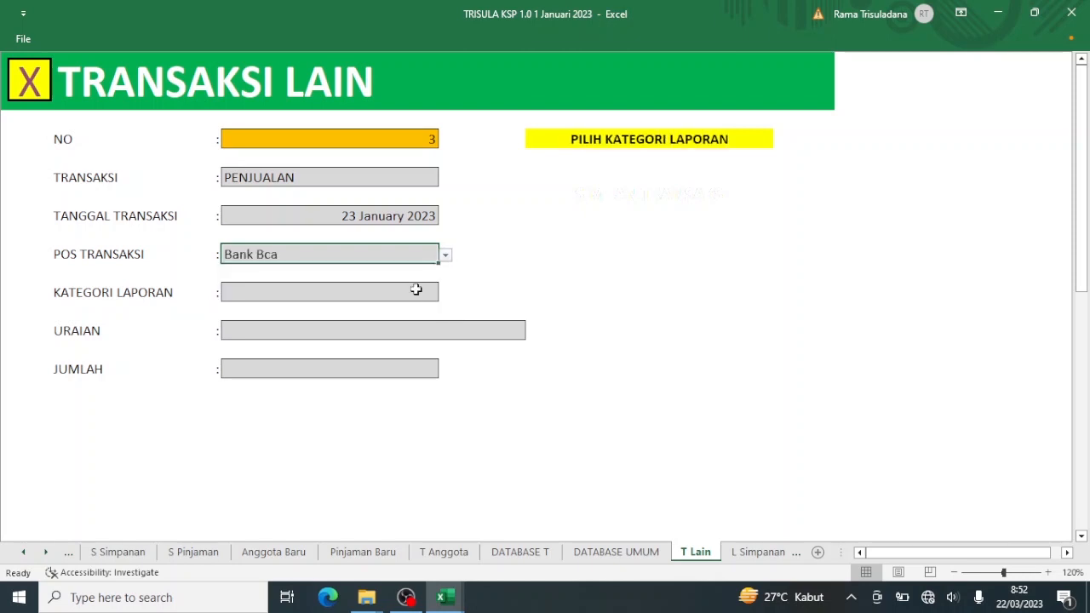
# Look through the KATEGORI LAPORAN options for an income category that suits the sale, and leave the field empty.
pyautogui.click(418, 294)
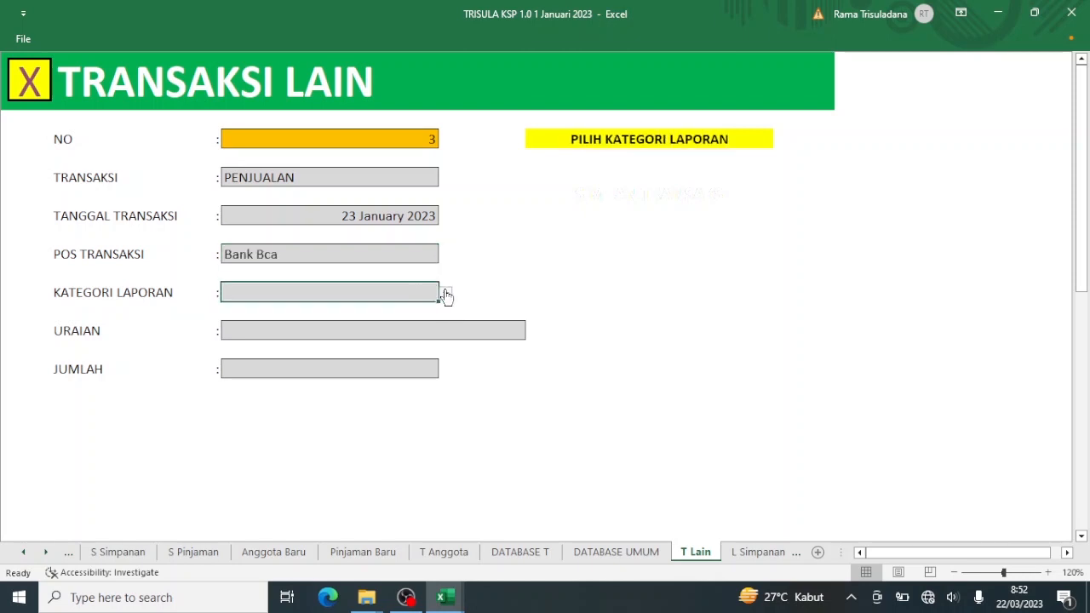
pyautogui.click(445, 294)
pyautogui.click(442, 391)
pyautogui.click(442, 391)
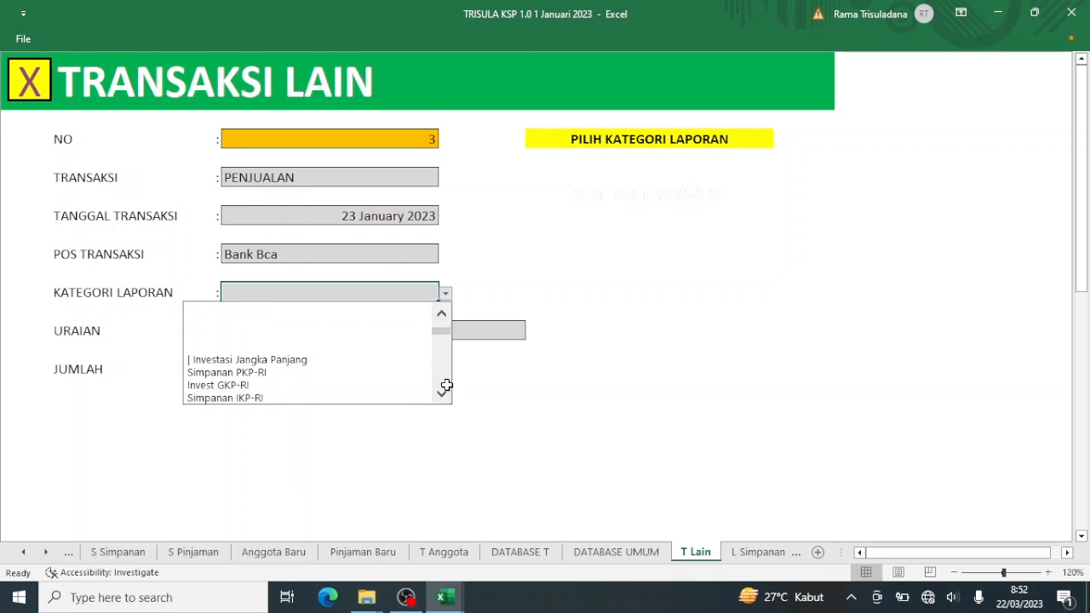
pyautogui.scroll(-3, 443, 377)
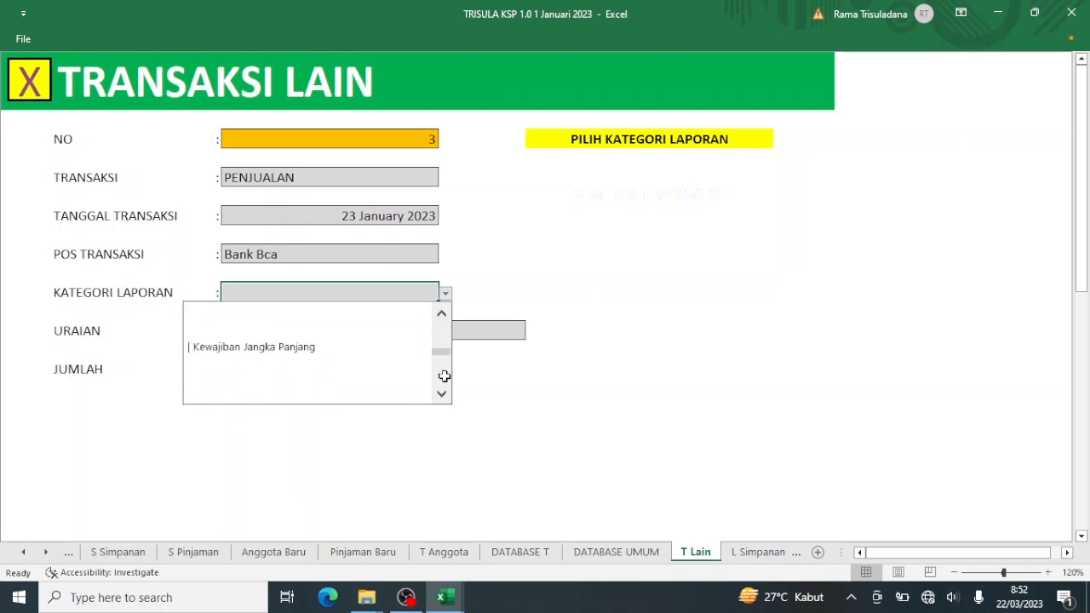
pyautogui.scroll(-2, 443, 377)
pyautogui.scroll(-3, 444, 376)
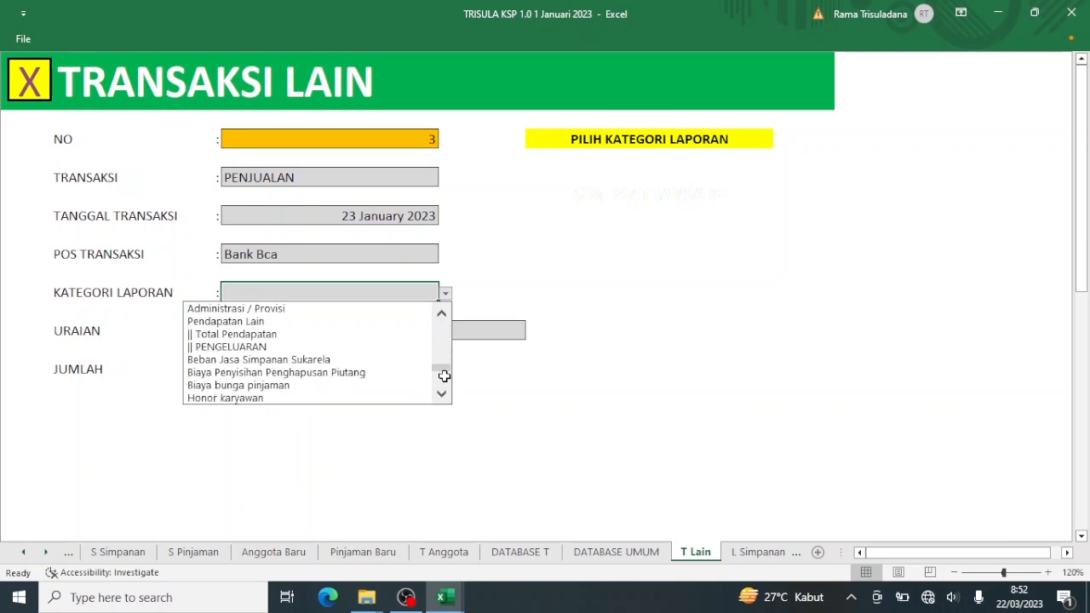
pyautogui.click(443, 312)
pyautogui.click(443, 312)
pyautogui.click(443, 311)
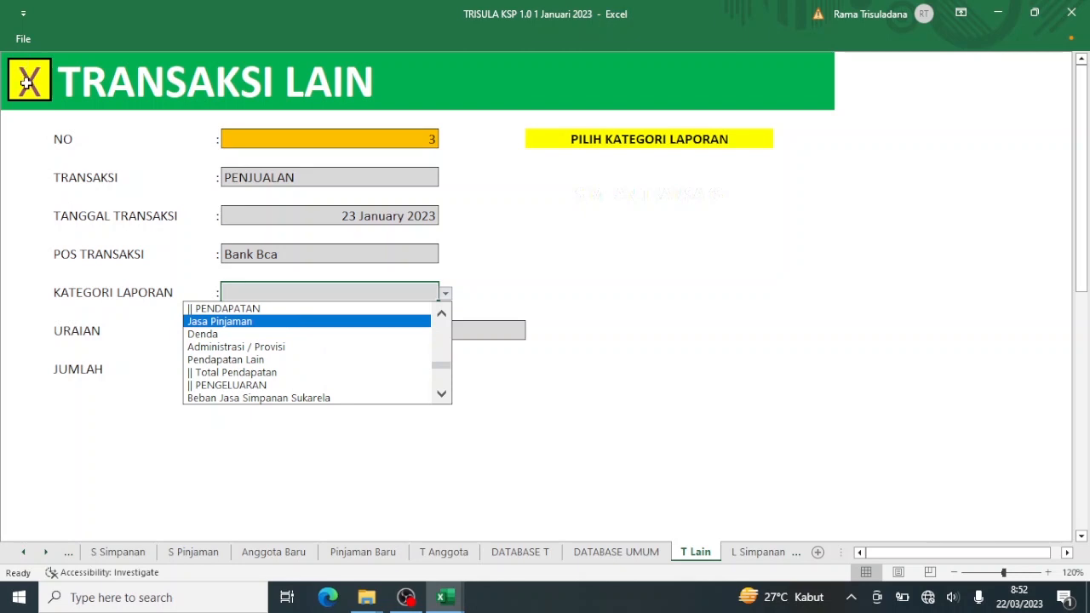
pyautogui.press('Escape')
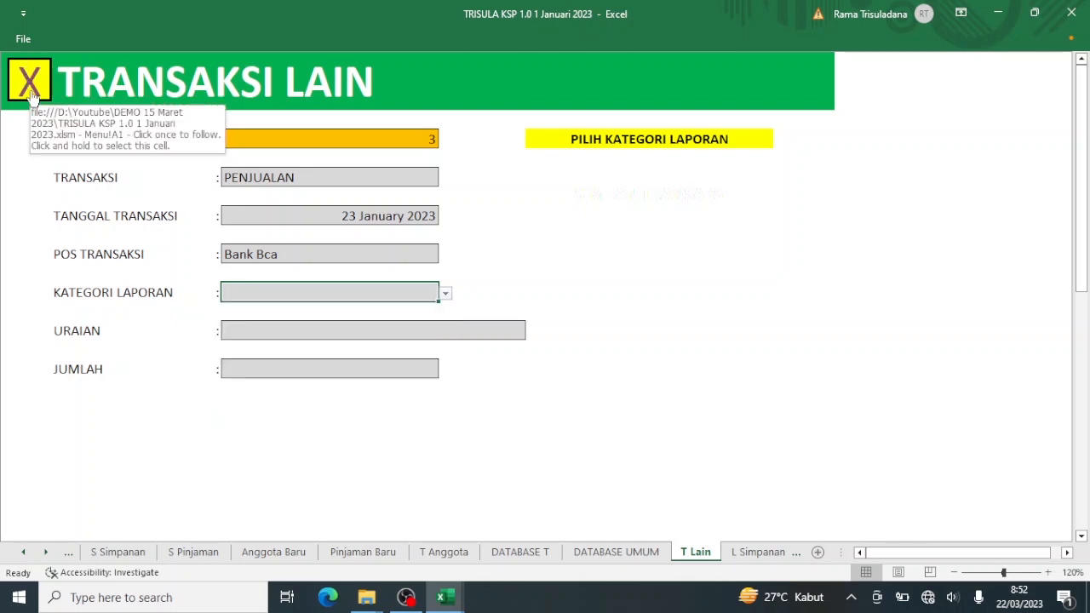
# Rename the Pendapatan Lain account to Jual Motor in SETUP AKUN KEUANGAN and return to the main menu.
pyautogui.click(27, 83)
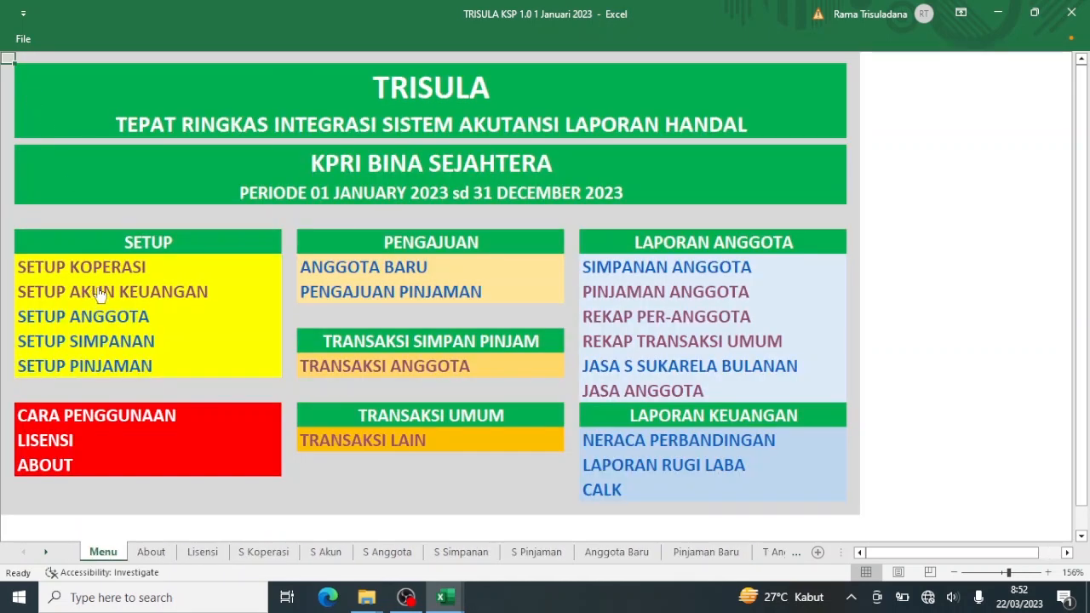
pyautogui.click(98, 291)
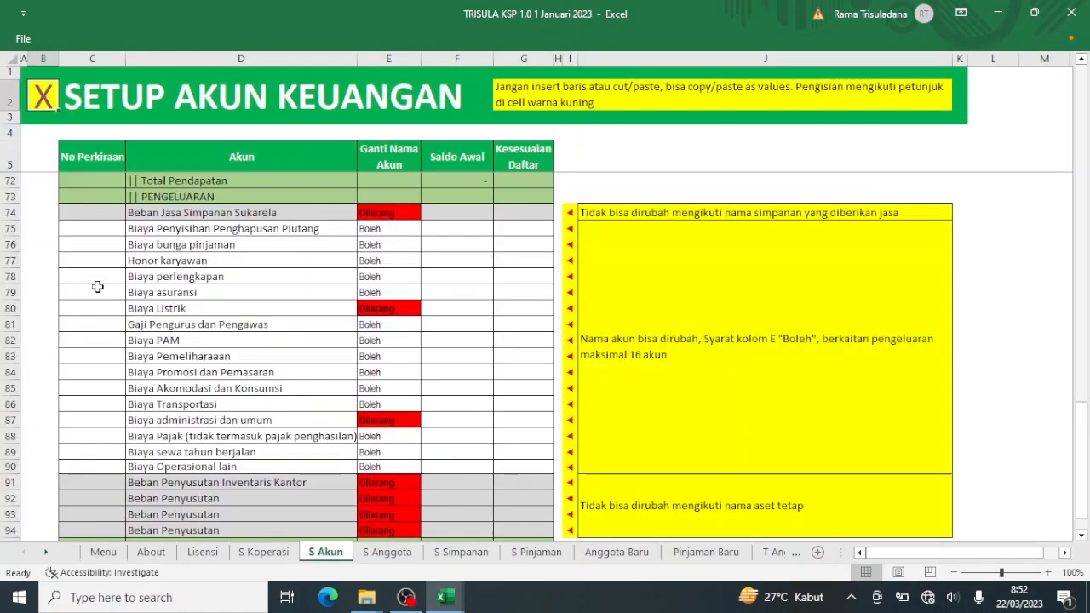
pyautogui.scroll(4, 98, 287)
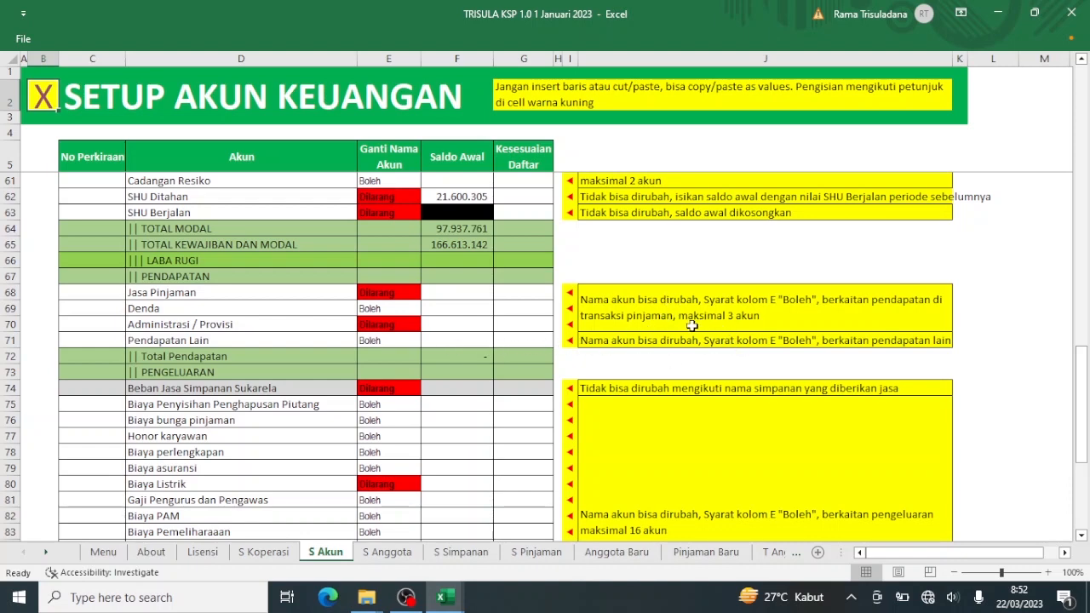
pyautogui.click(213, 341)
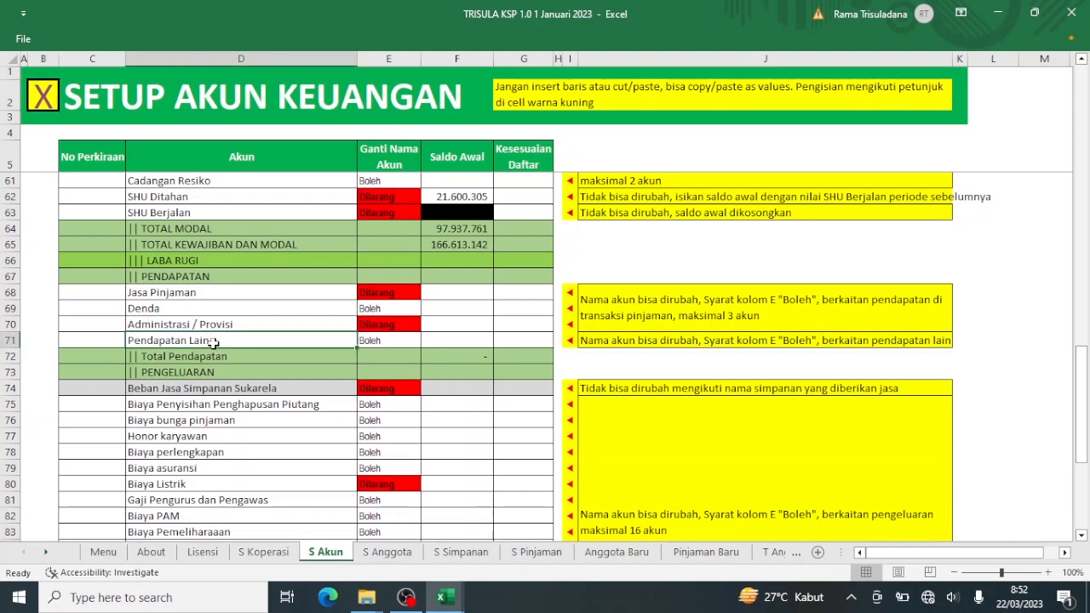
pyautogui.write('Jual M')
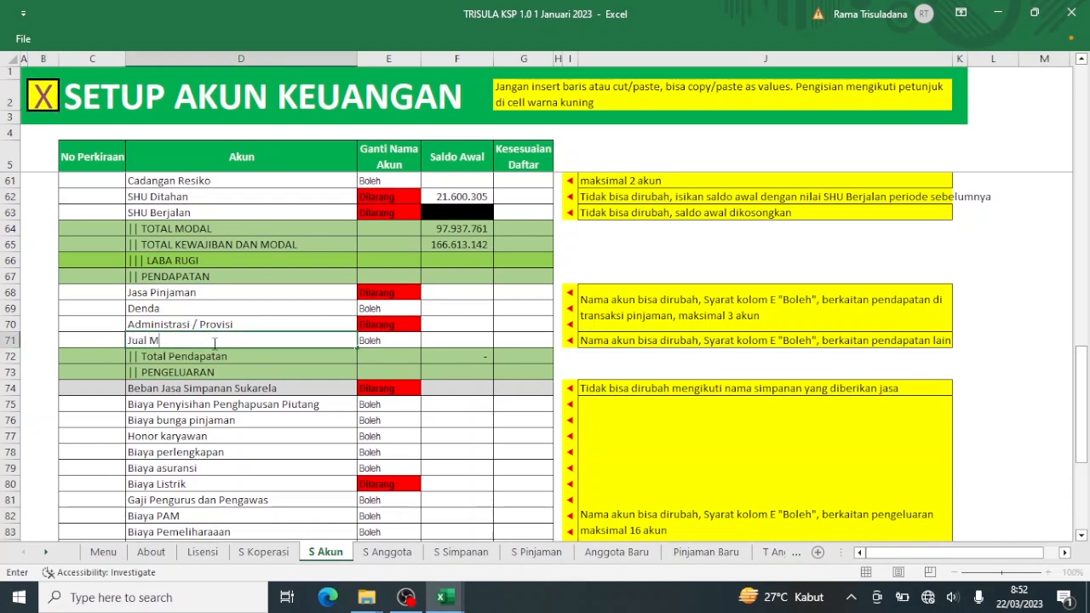
pyautogui.write('otor')
pyautogui.press('Return')
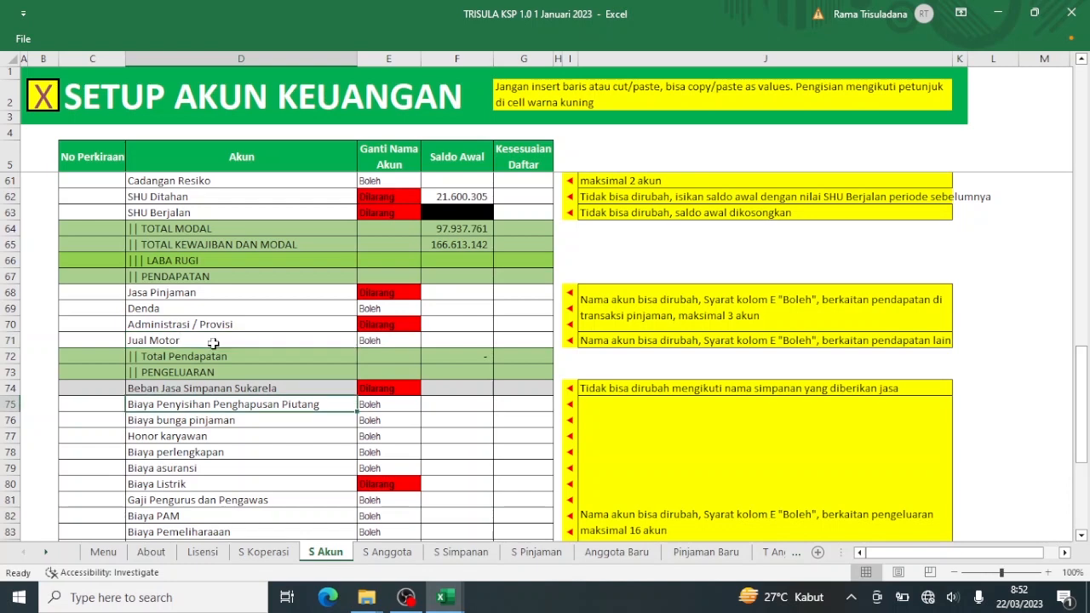
pyautogui.click(48, 102)
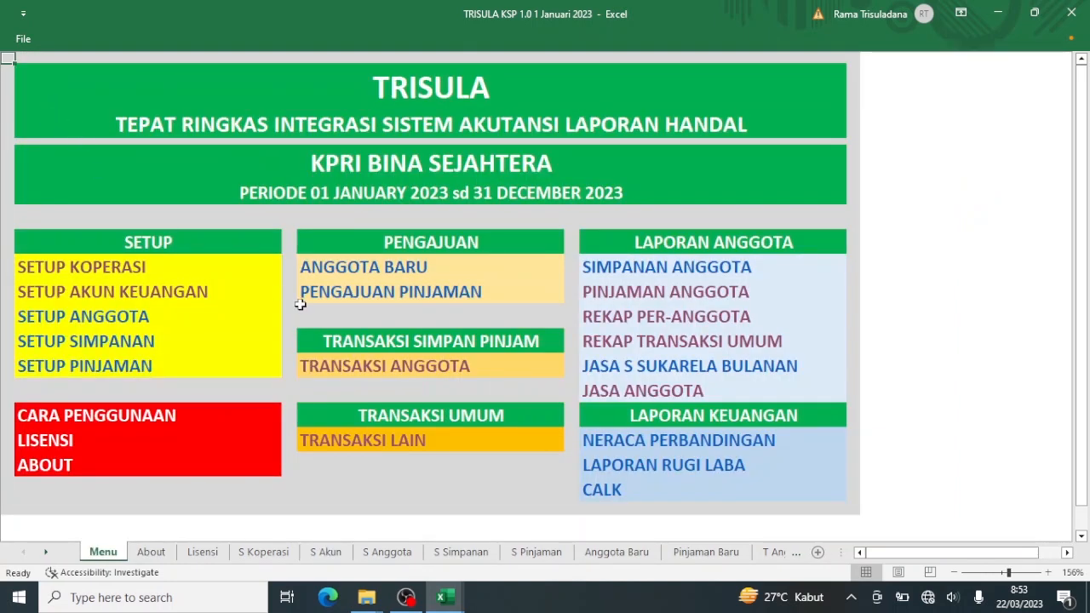
pyautogui.click(184, 292)
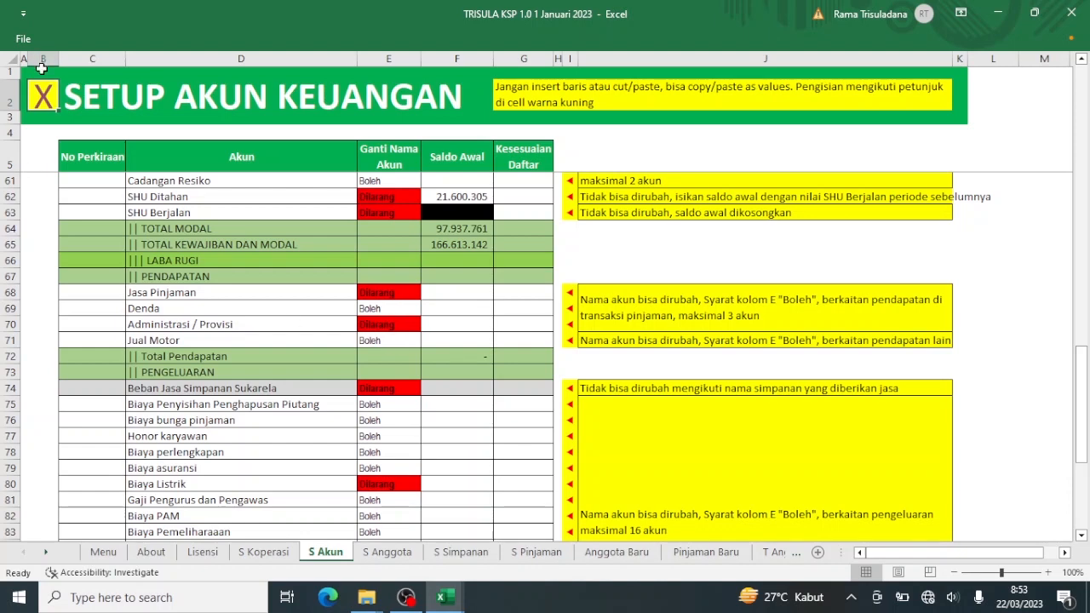
pyautogui.click(42, 96)
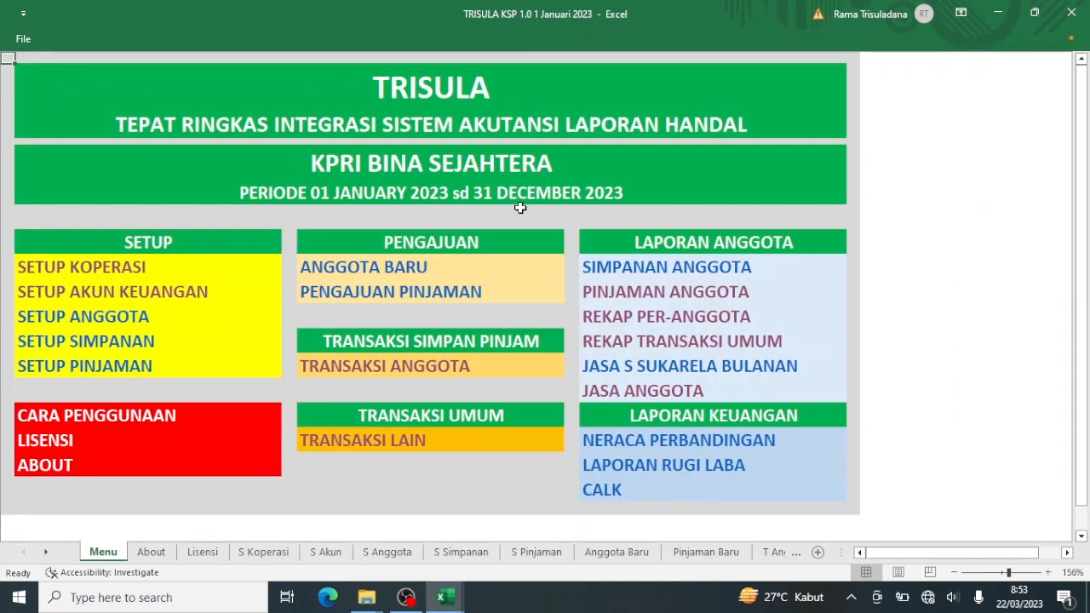
# Reopen the TRANSAKSI LAIN form and set transaction 3's KATEGORI LAPORAN to Jual Motor.
pyautogui.click(394, 446)
pyautogui.click(335, 290)
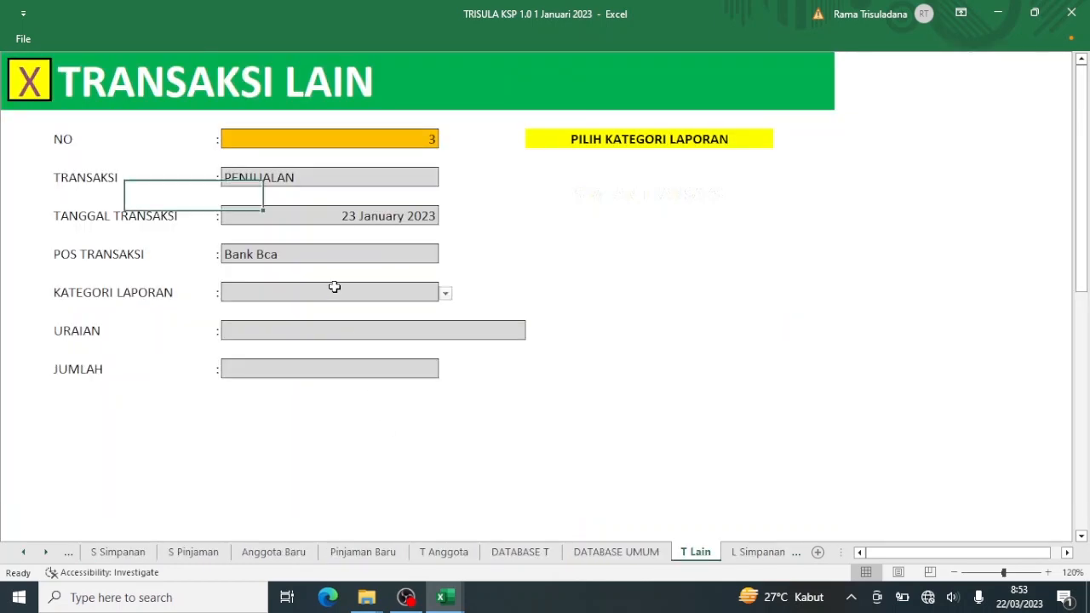
pyautogui.click(445, 294)
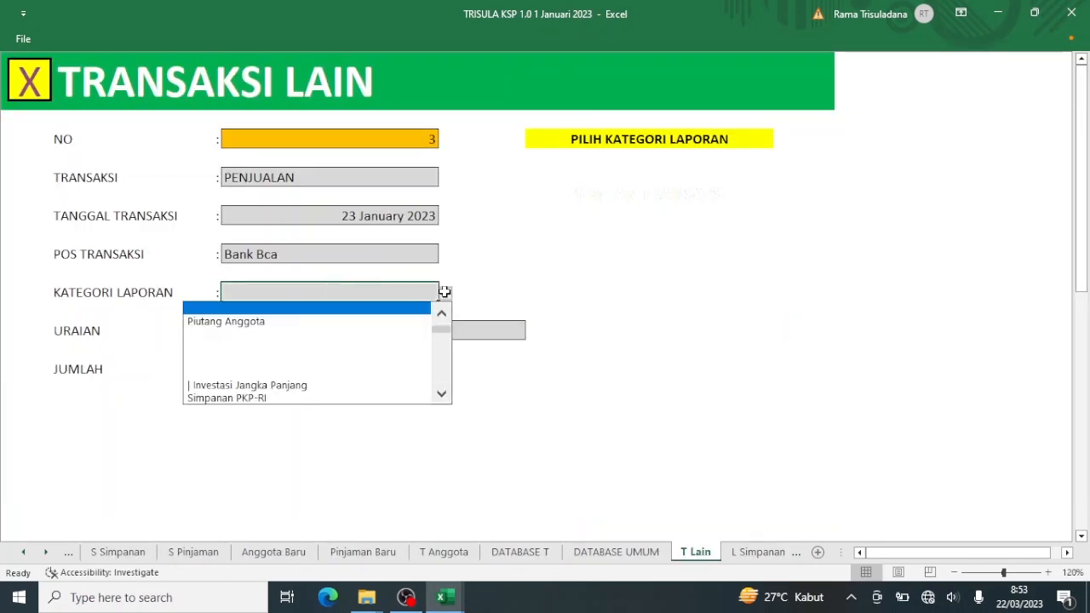
pyautogui.click(442, 381)
pyautogui.click(441, 383)
pyautogui.click(441, 384)
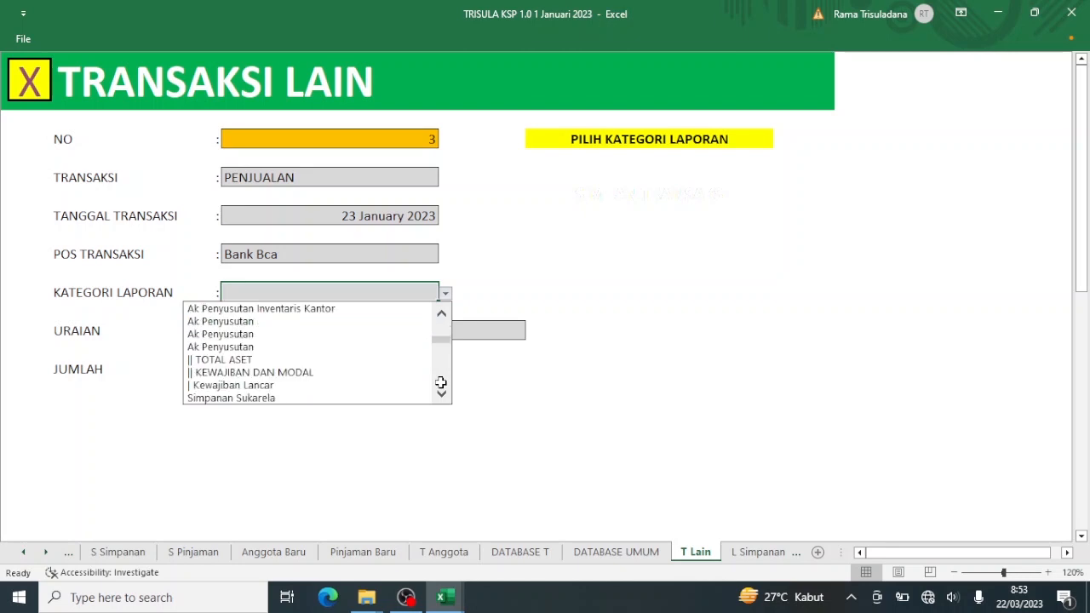
pyautogui.click(442, 384)
pyautogui.click(441, 384)
pyautogui.click(441, 383)
pyautogui.click(441, 383)
pyautogui.click(441, 384)
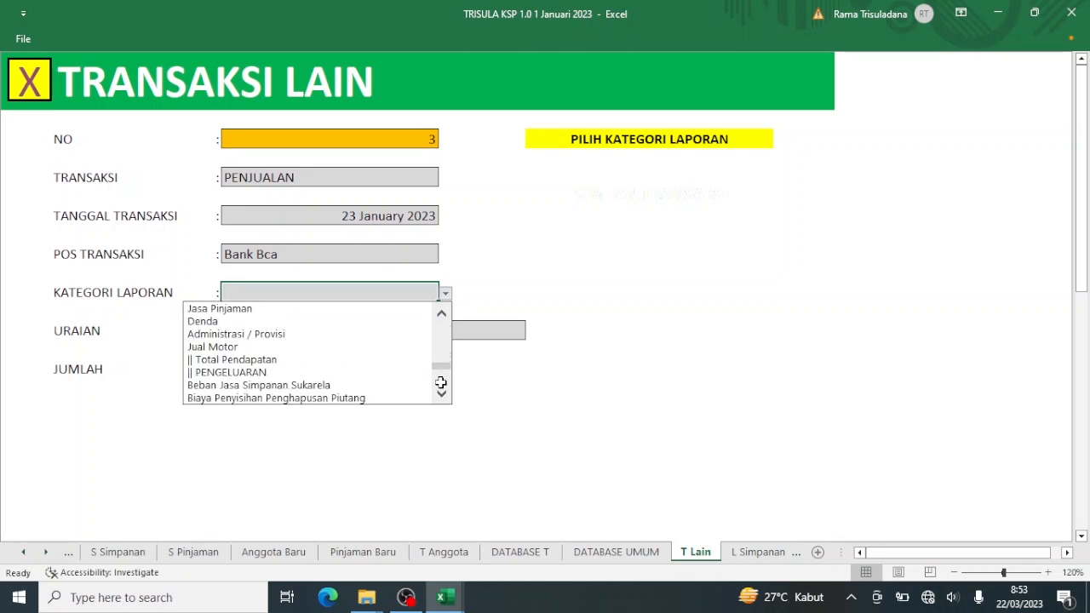
pyautogui.click(319, 346)
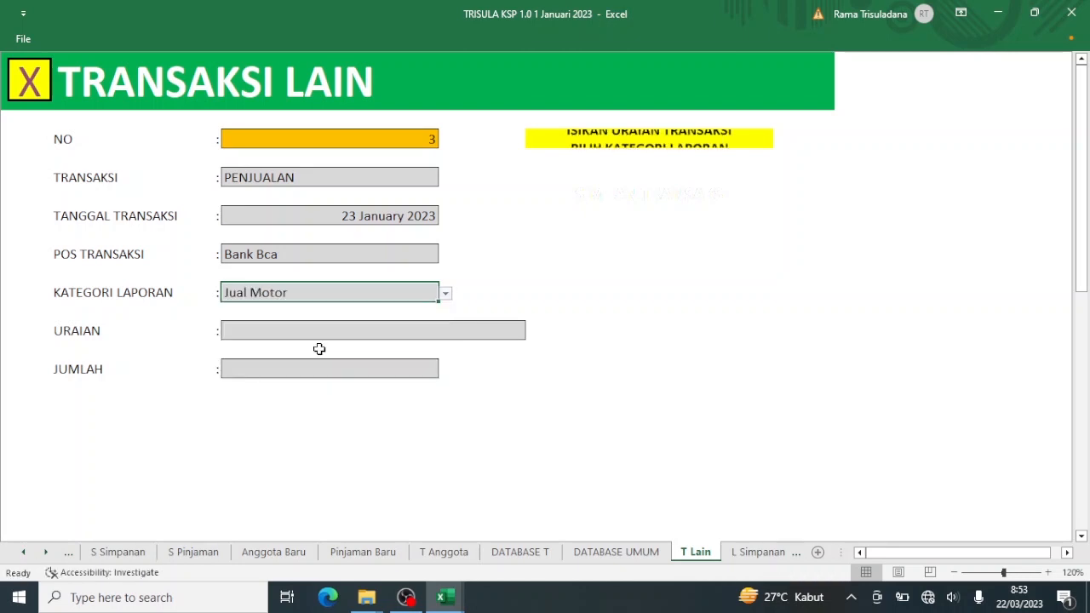
# Enter "Jual Motor Butut" as the sale's URAIAN.
pyautogui.click(362, 332)
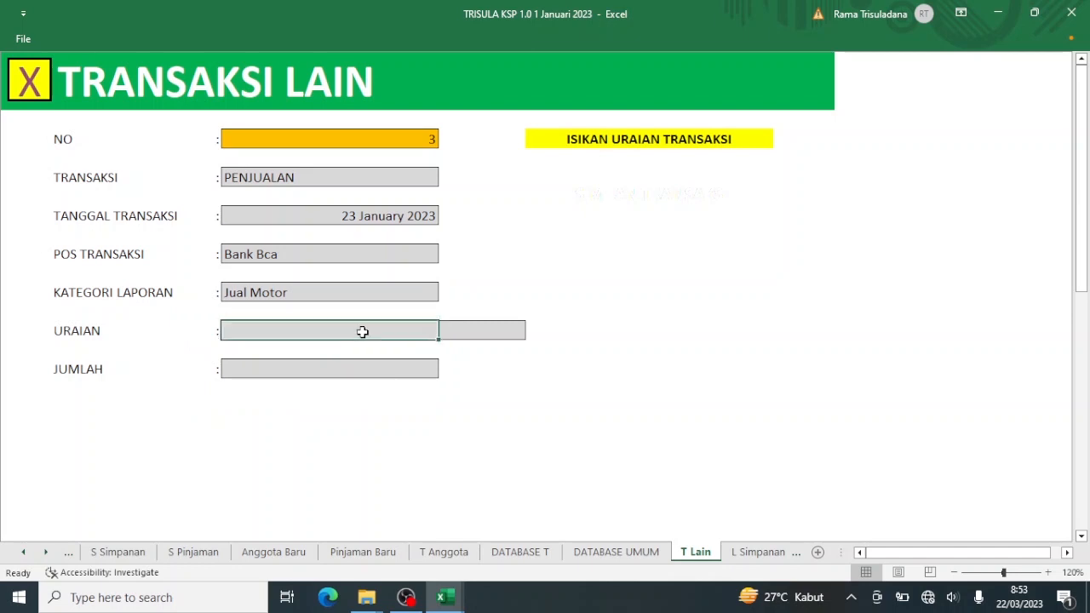
pyautogui.write('Jual Motor Butut')
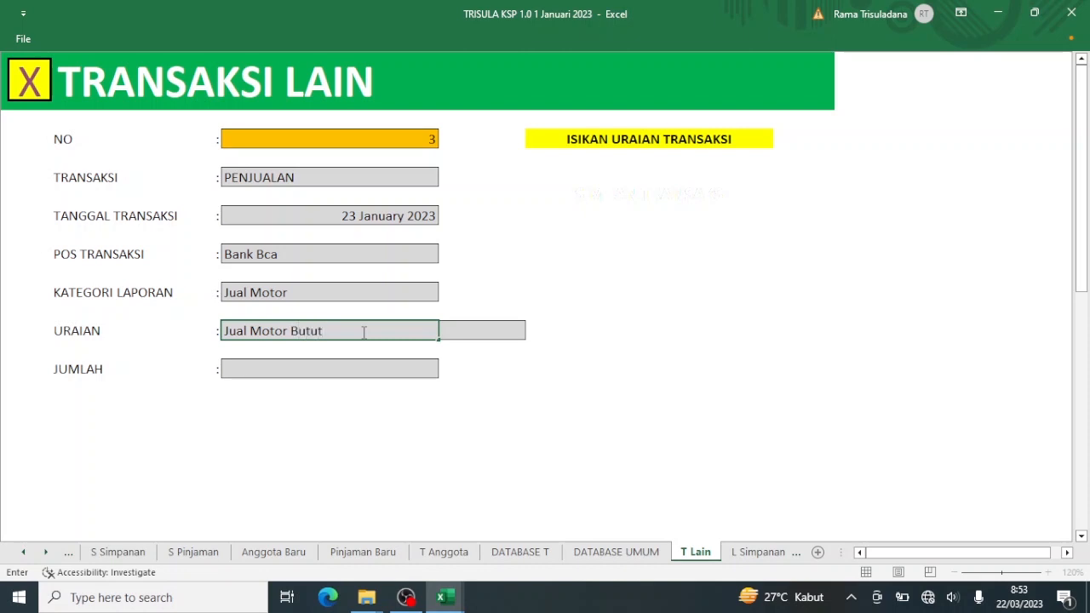
pyautogui.press('Return')
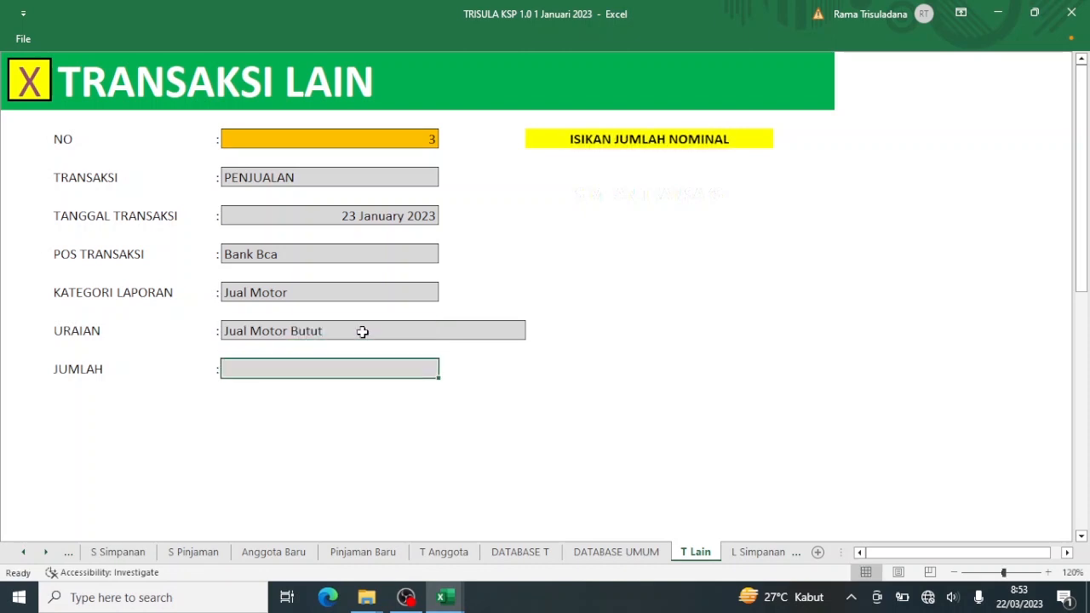
# Enter 1.000.000 as the sale's JUMLAH and save the transaction.
pyautogui.write('1000000')
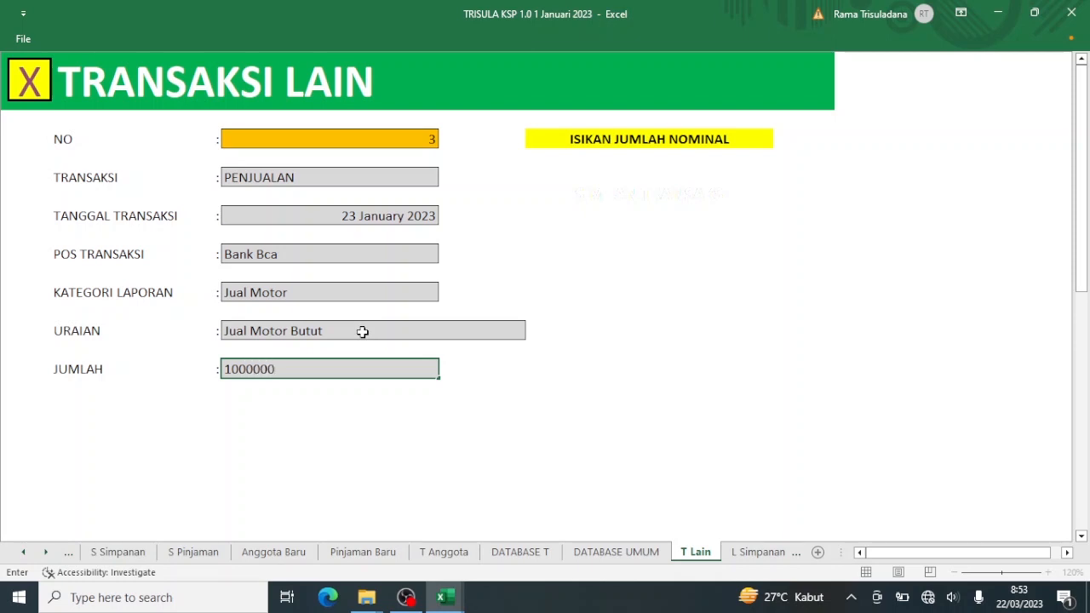
pyautogui.press('Return')
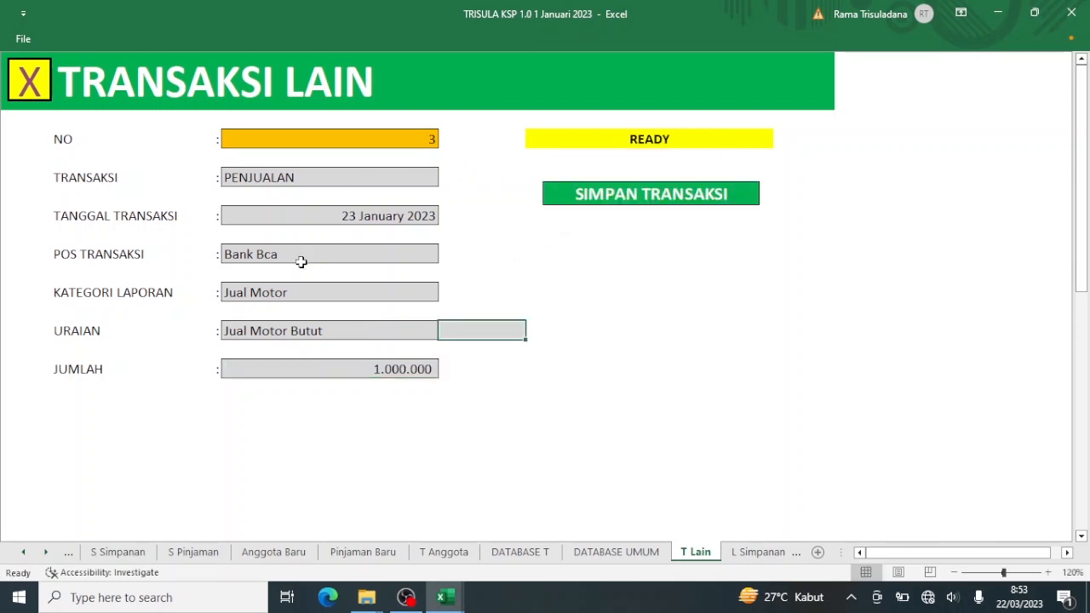
pyautogui.click(628, 200)
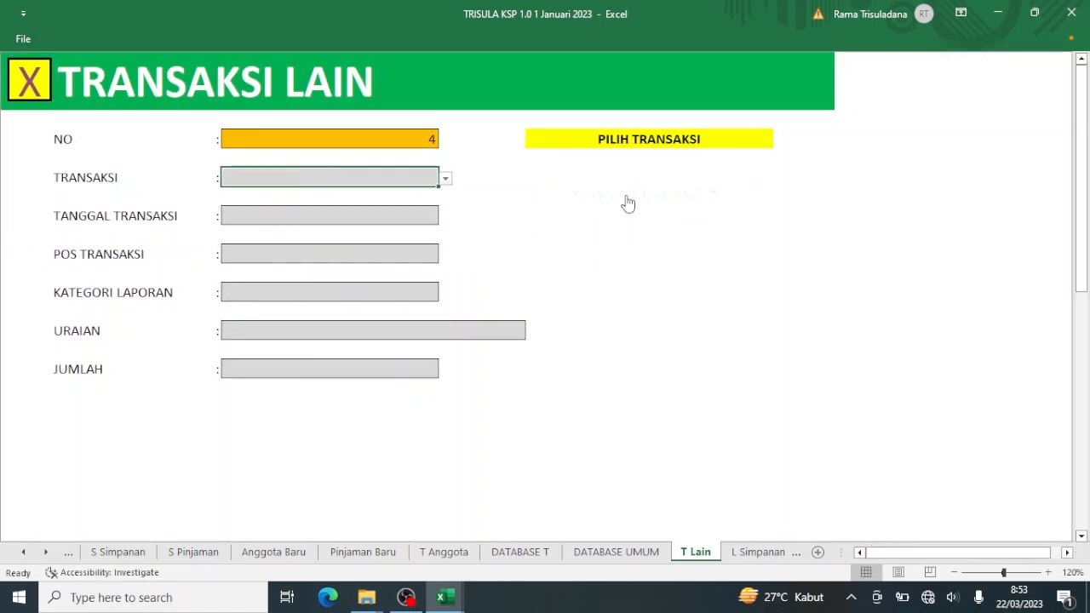
# Check the Ganti Nama Akun status of the Jual Motor account in SETUP AKUN KEUANGAN and return to the main menu.
pyautogui.click(28, 92)
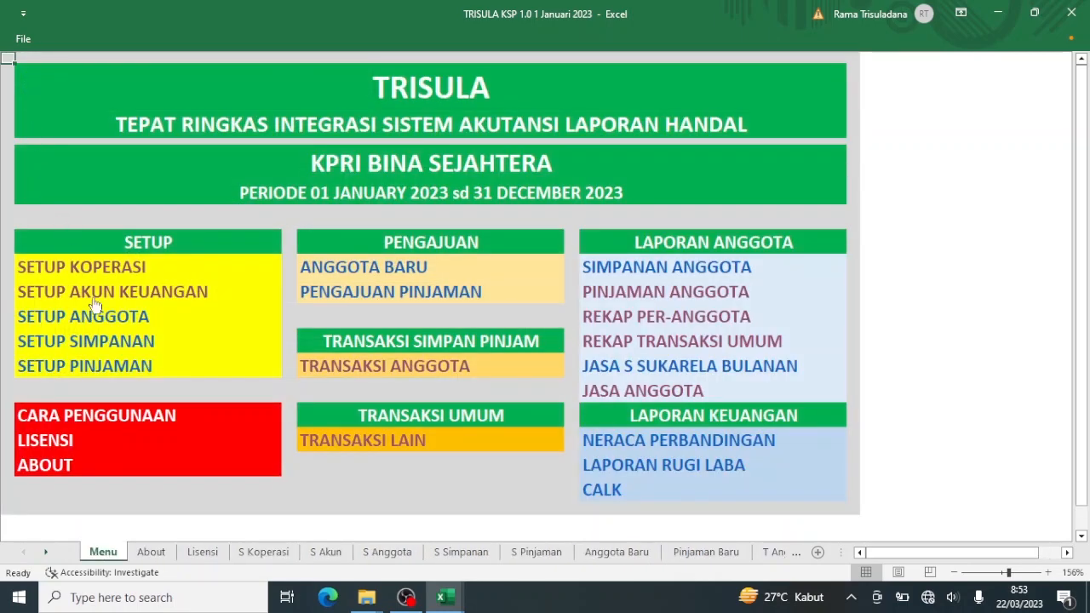
pyautogui.click(94, 295)
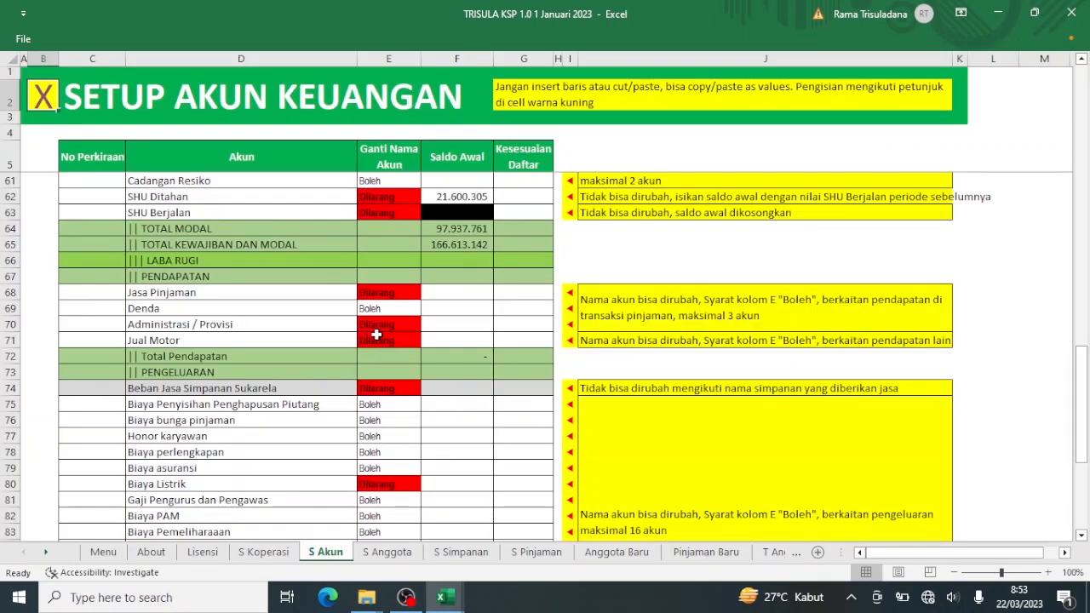
pyautogui.click(209, 341)
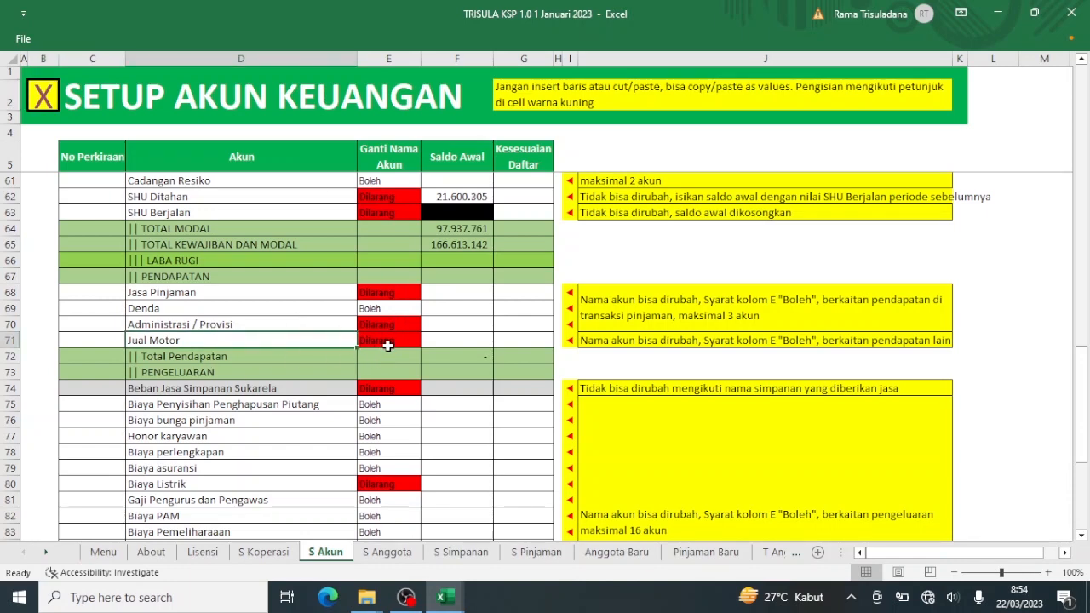
pyautogui.click(42, 98)
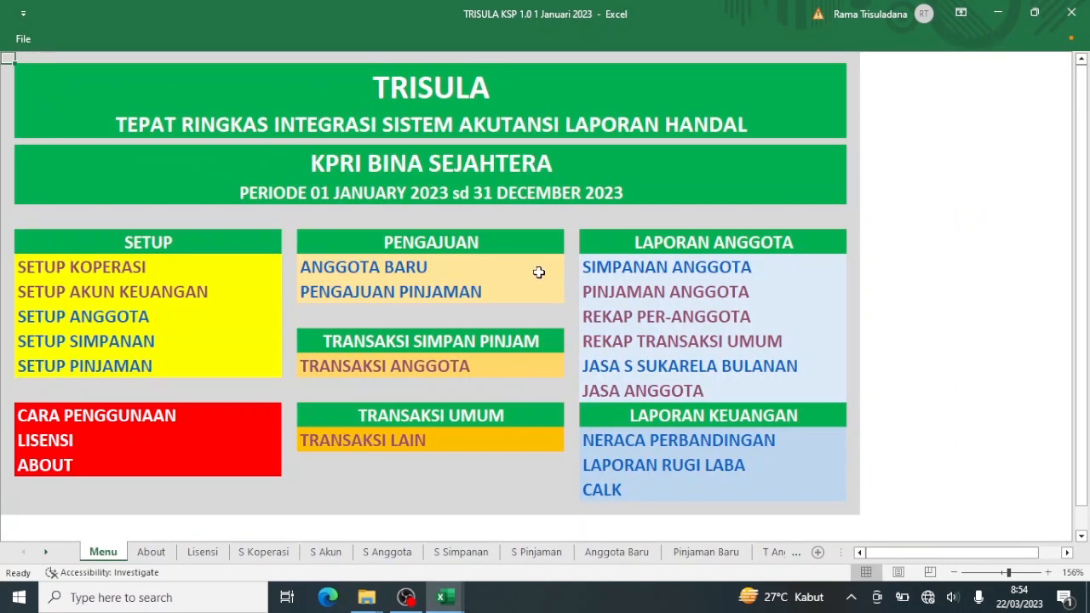
# Review the recorded transactions in REKAP TRANSAKSI UMUM and return to the main menu.
pyautogui.click(723, 345)
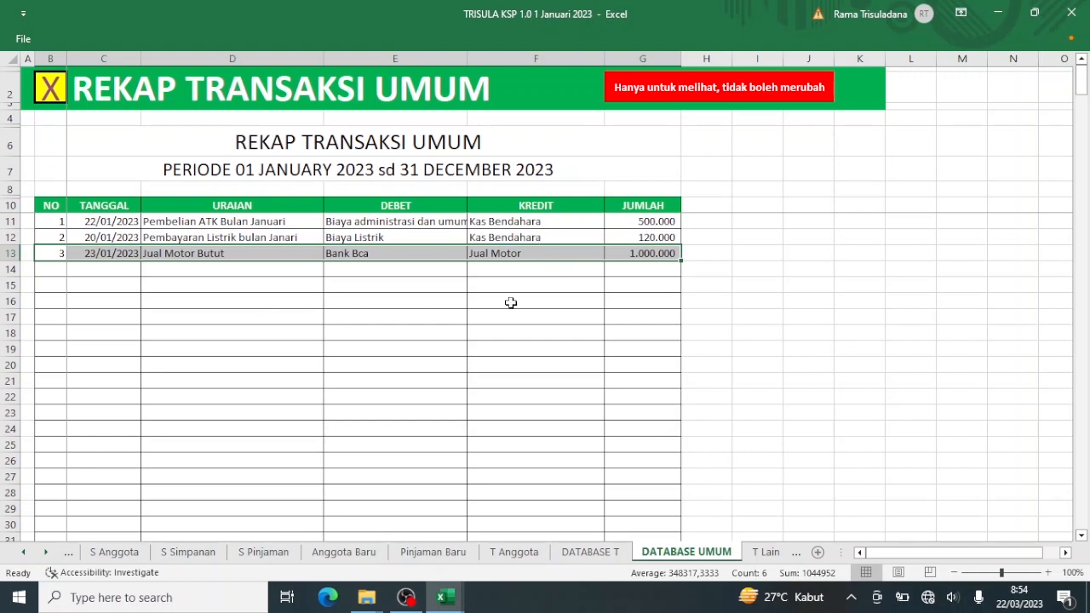
pyautogui.click(450, 287)
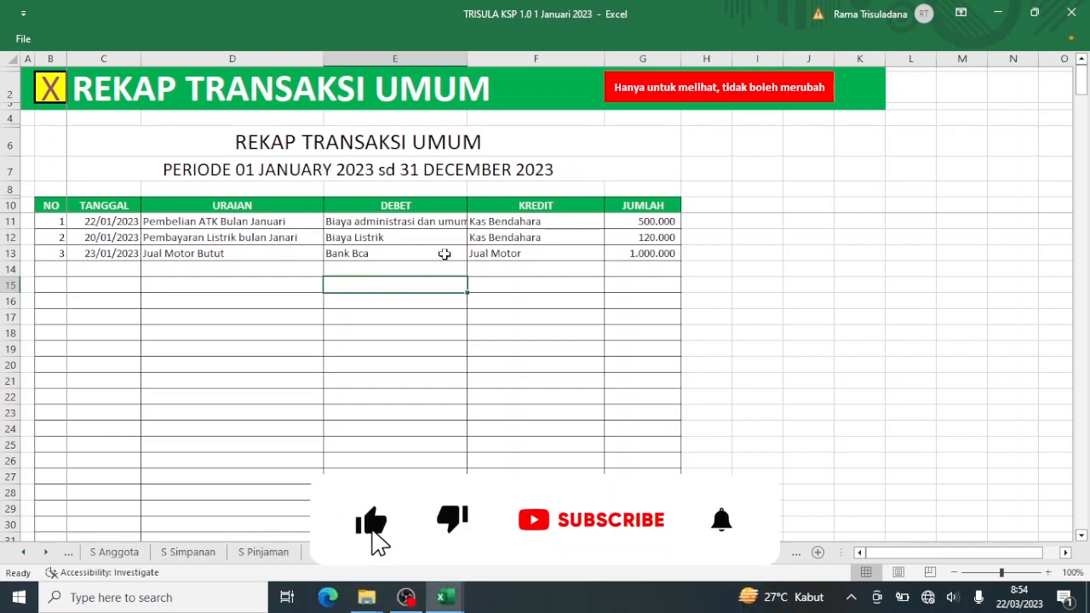
pyautogui.click(59, 81)
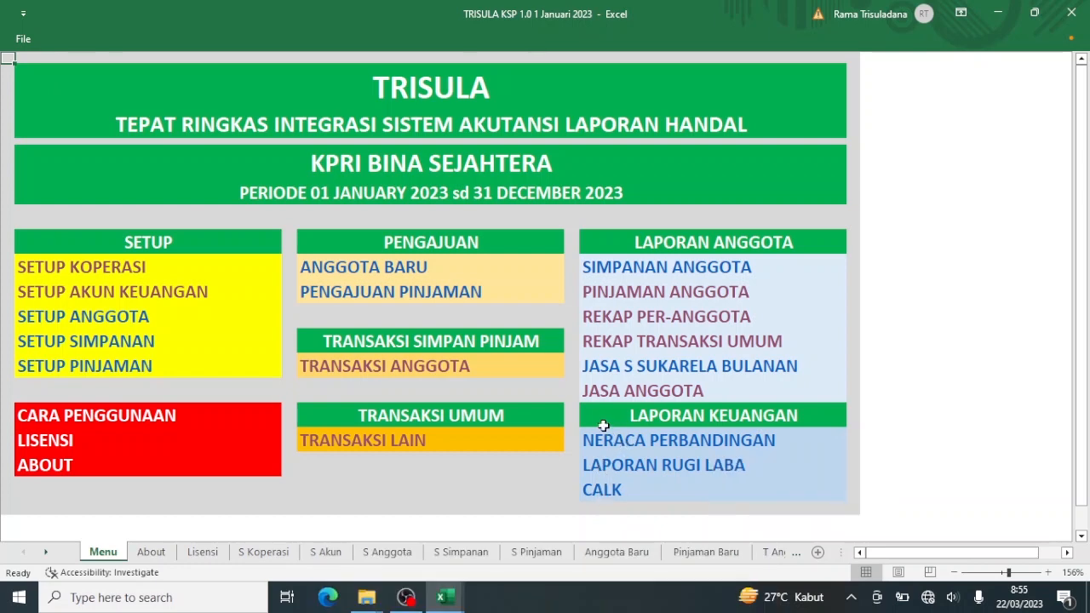
# Open the TRANSAKSI LAIN form and set the new entry's TRANSAKSI to MUTASI REKENING.
pyautogui.click(380, 443)
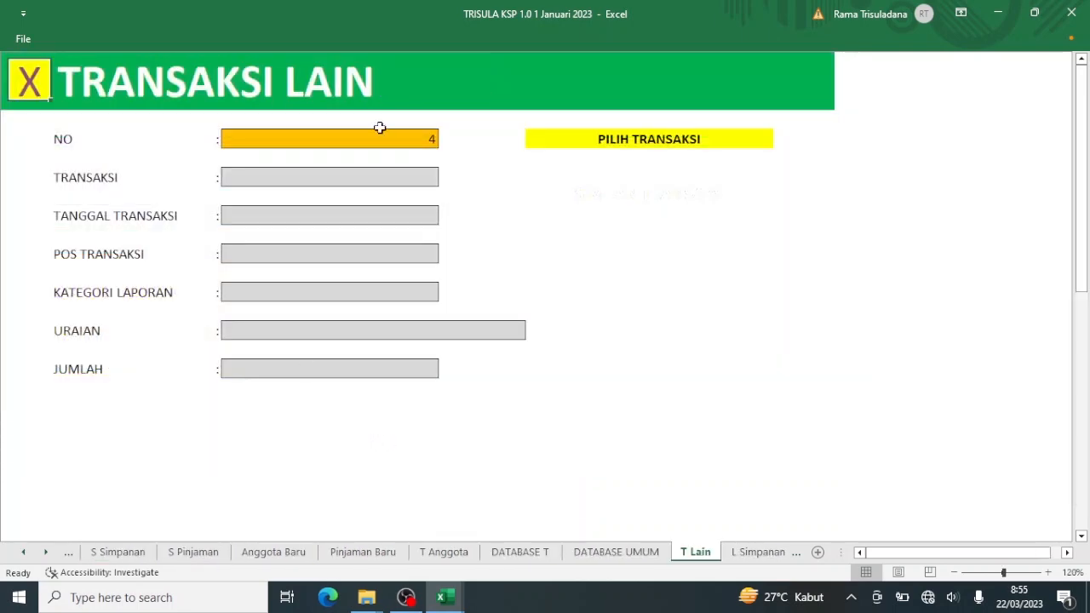
pyautogui.click(397, 179)
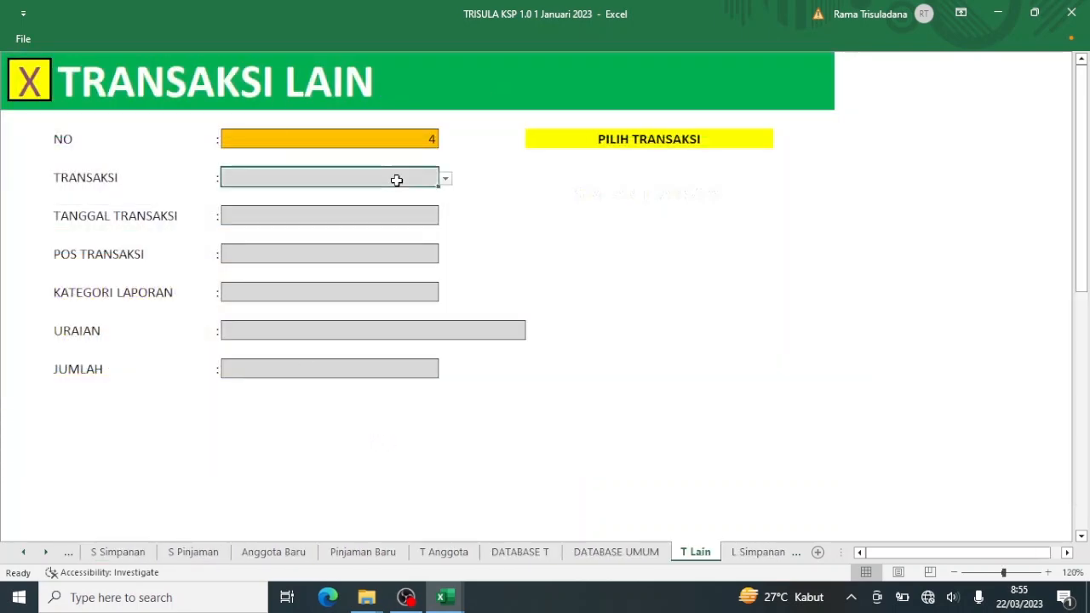
pyautogui.click(446, 178)
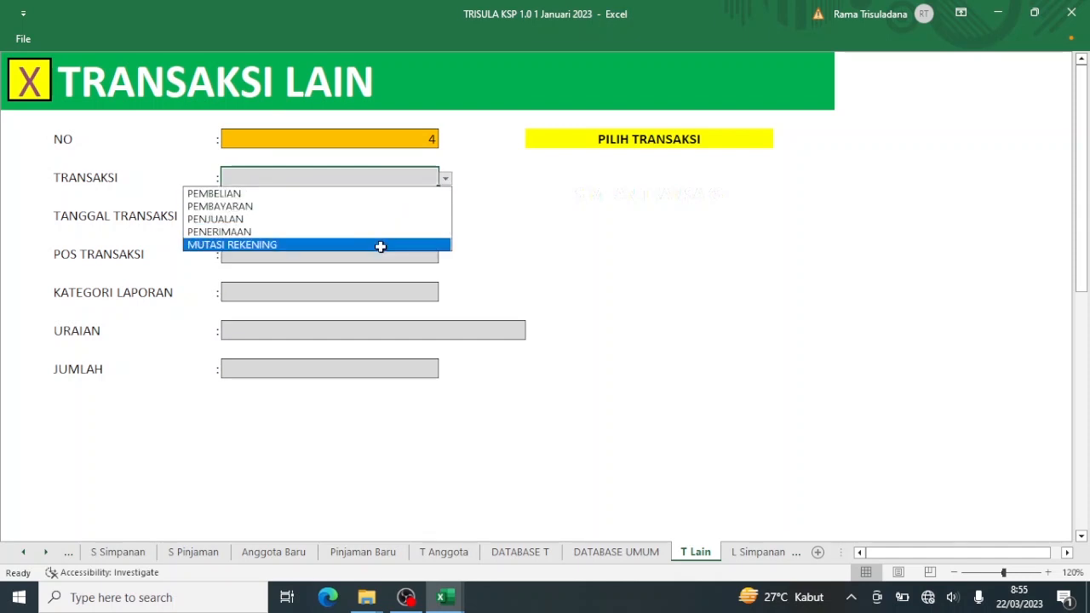
pyautogui.click(381, 246)
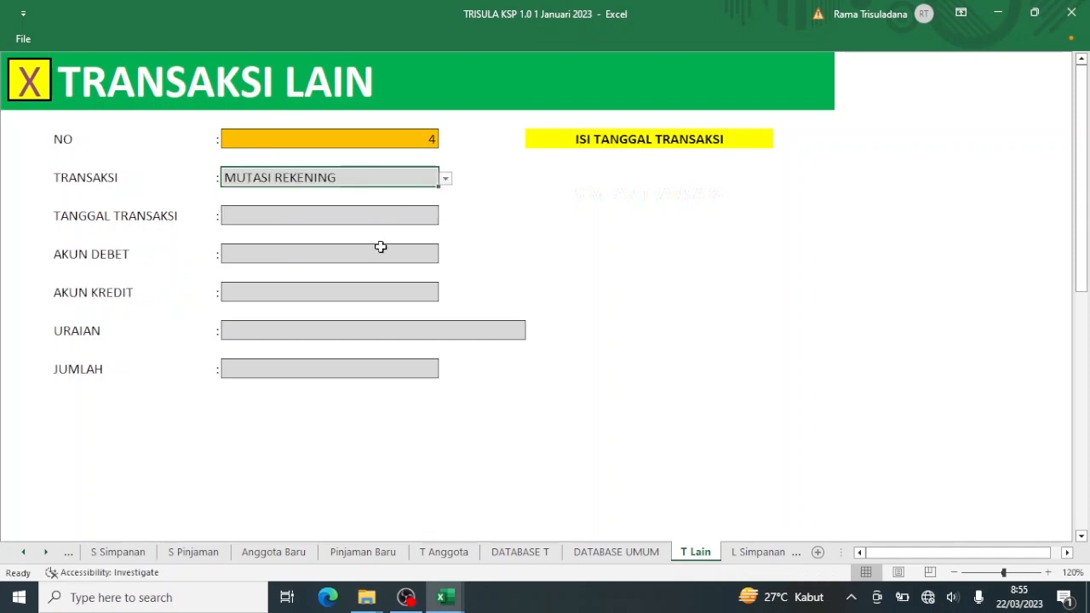
# Try PENERIMAAN as the TRANSAKSI type and set it back to MUTASI REKENING.
pyautogui.click(445, 180)
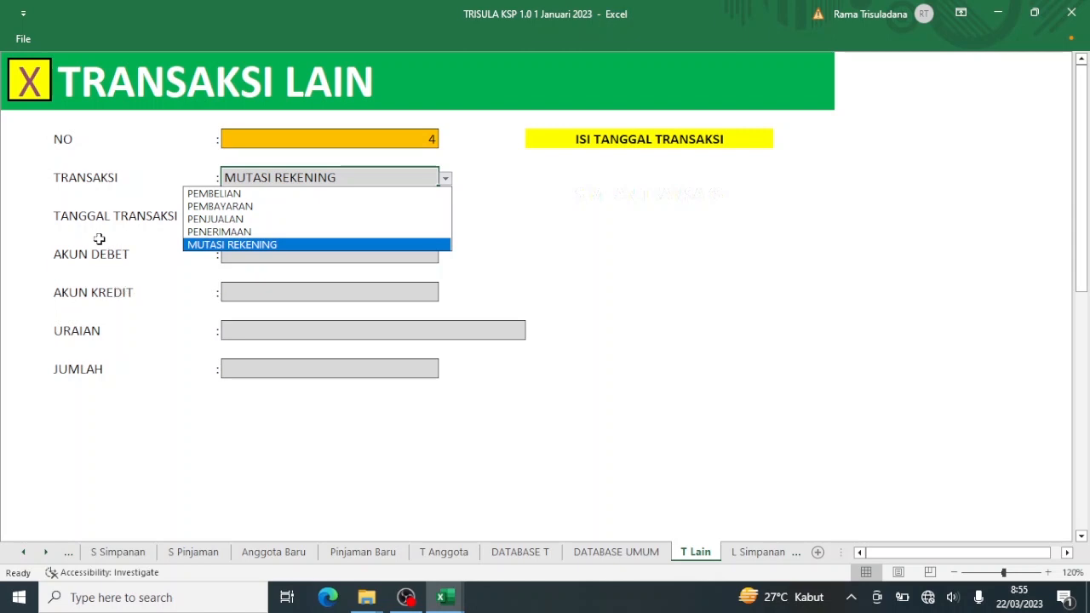
pyautogui.click(206, 234)
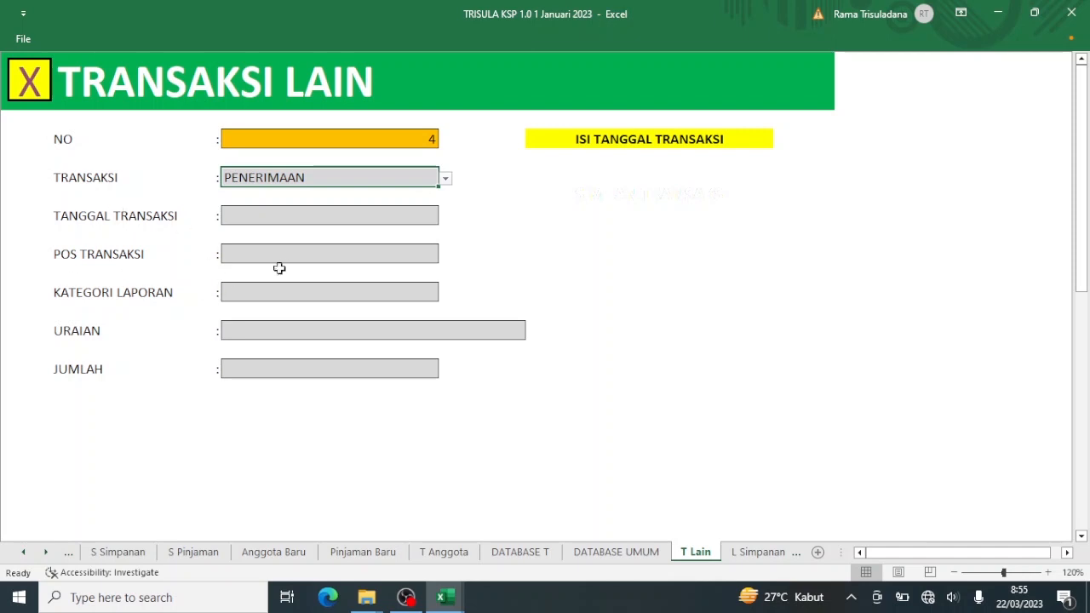
pyautogui.click(445, 181)
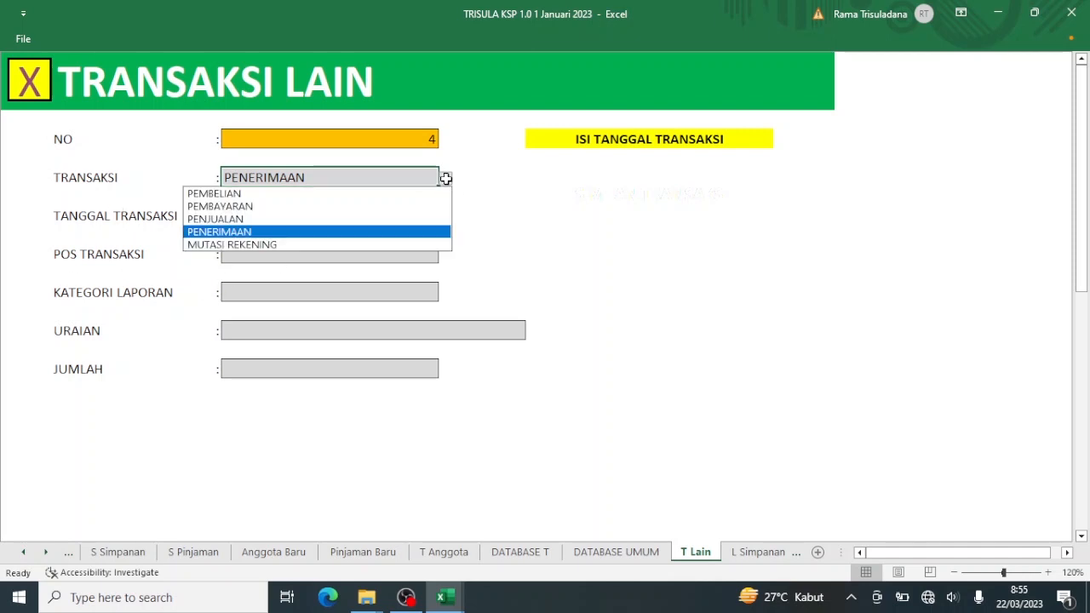
pyautogui.click(407, 246)
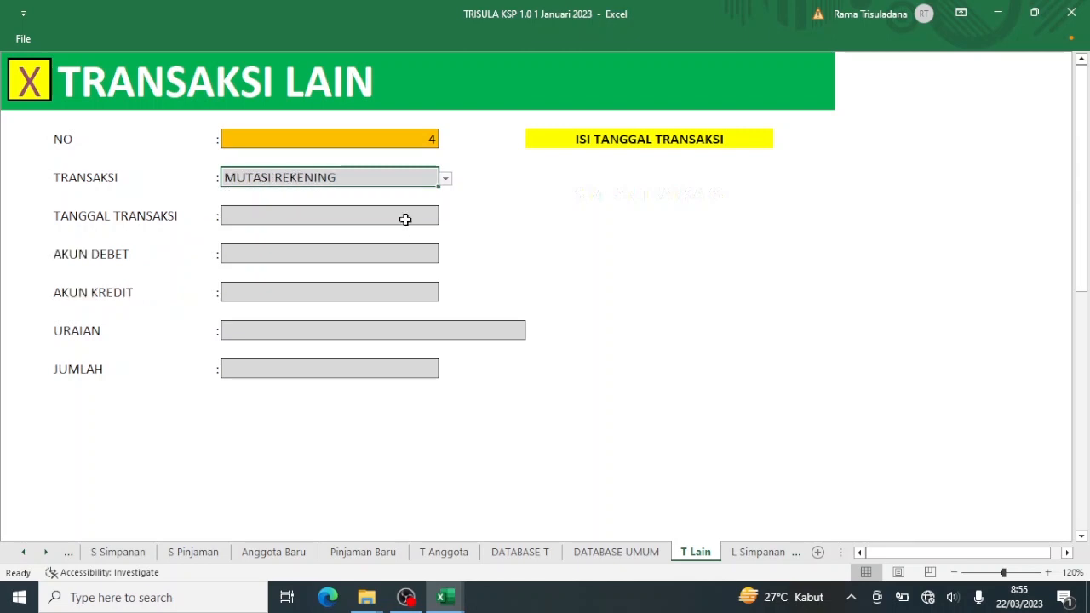
# Enter 31/1/23 as the account mutation's TANGGAL TRANSAKSI.
pyautogui.click(406, 220)
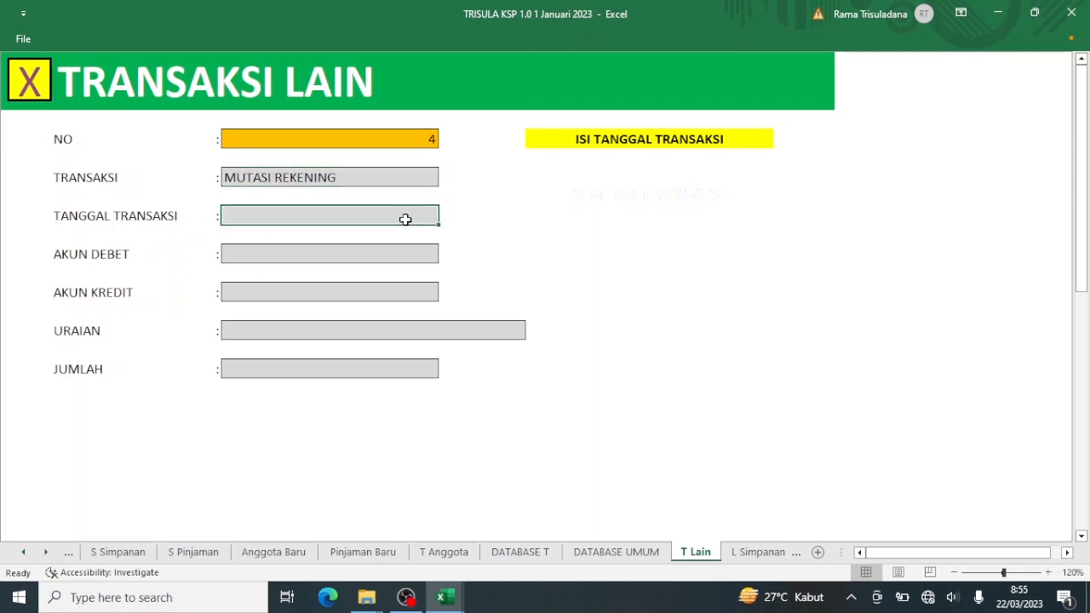
pyautogui.write('31')
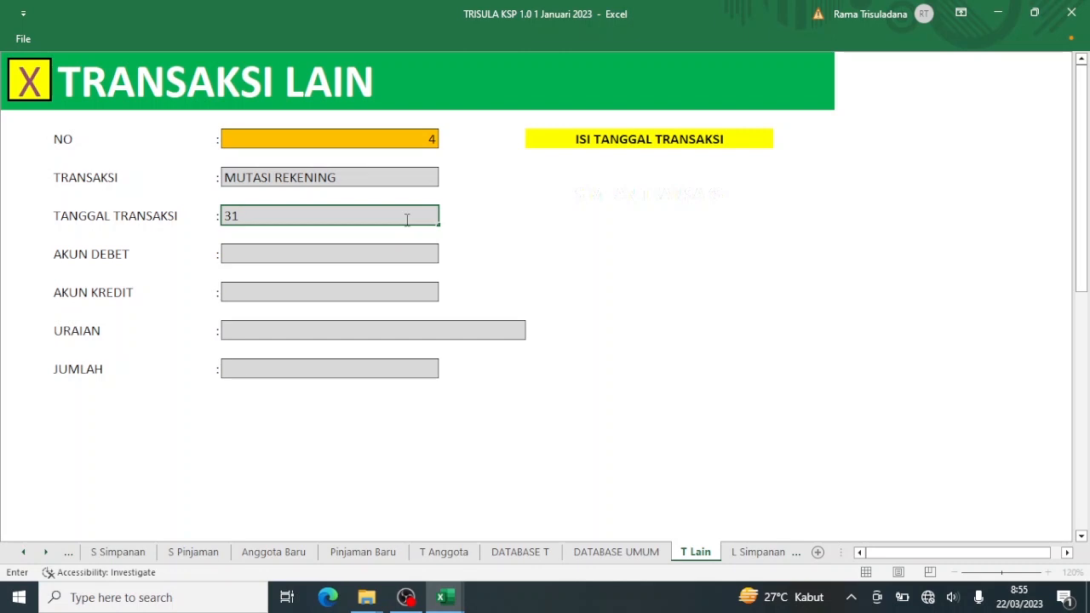
pyautogui.write('/1/23')
pyautogui.press('Return')
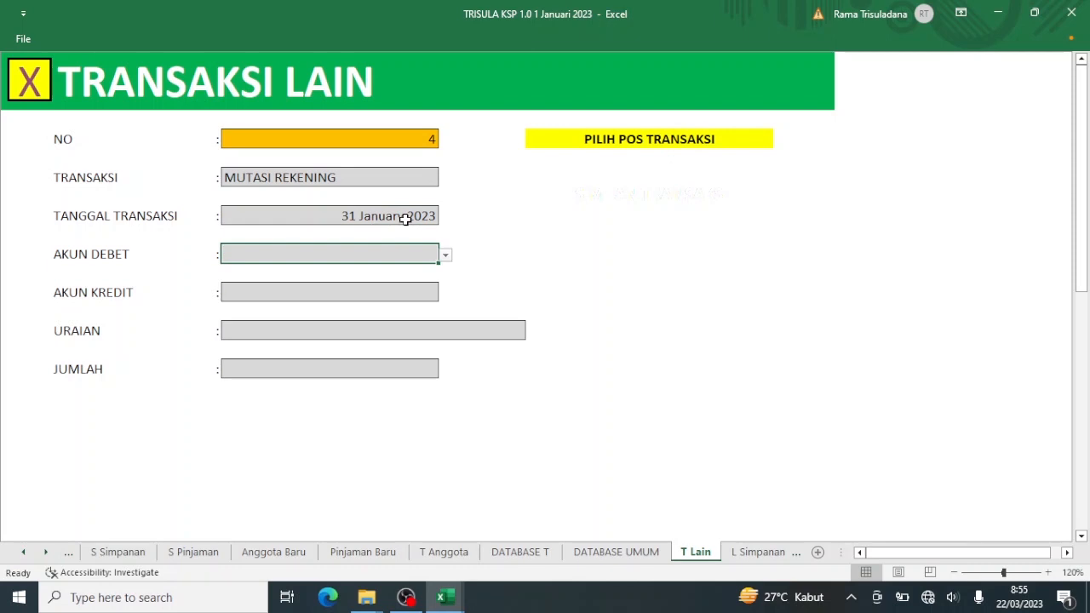
# Set the mutation's AKUN DEBET to SHU Ditahan.
pyautogui.click(445, 257)
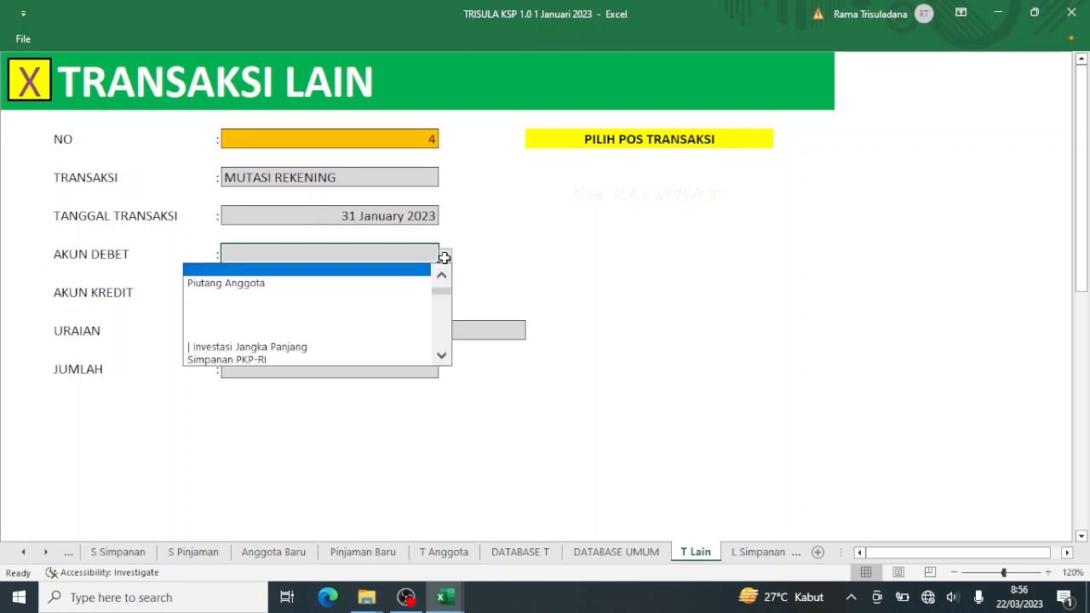
pyautogui.scroll(-3, 446, 327)
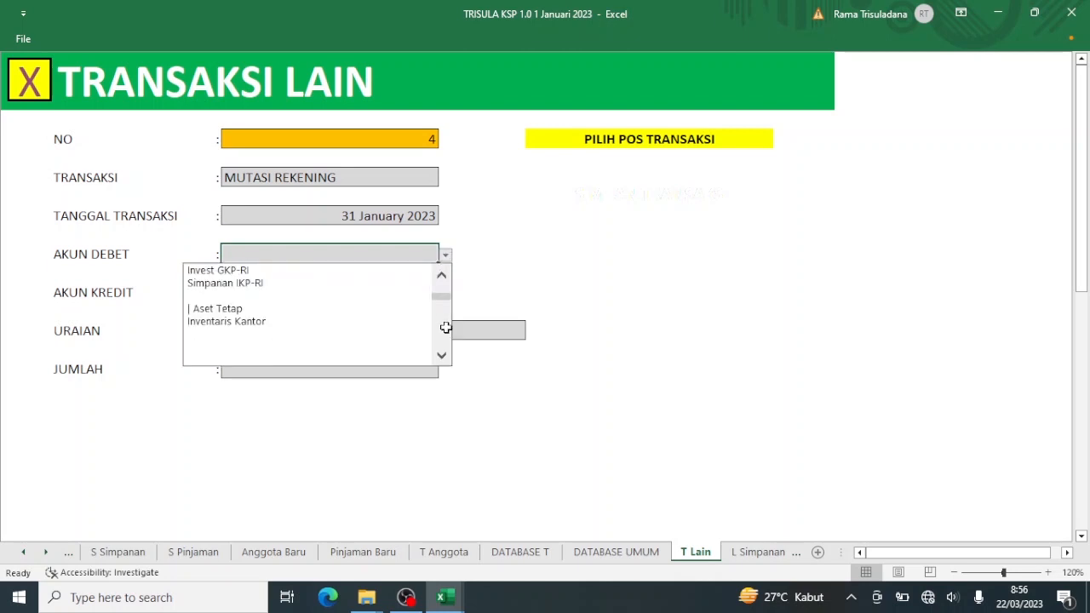
pyautogui.scroll(-3, 445, 327)
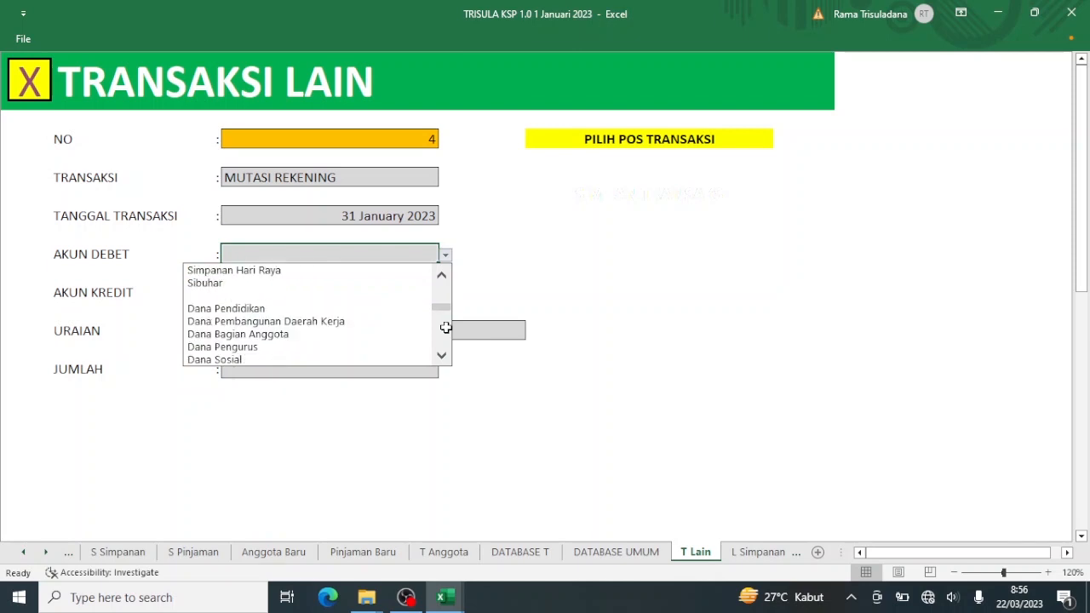
pyautogui.scroll(-5, 445, 328)
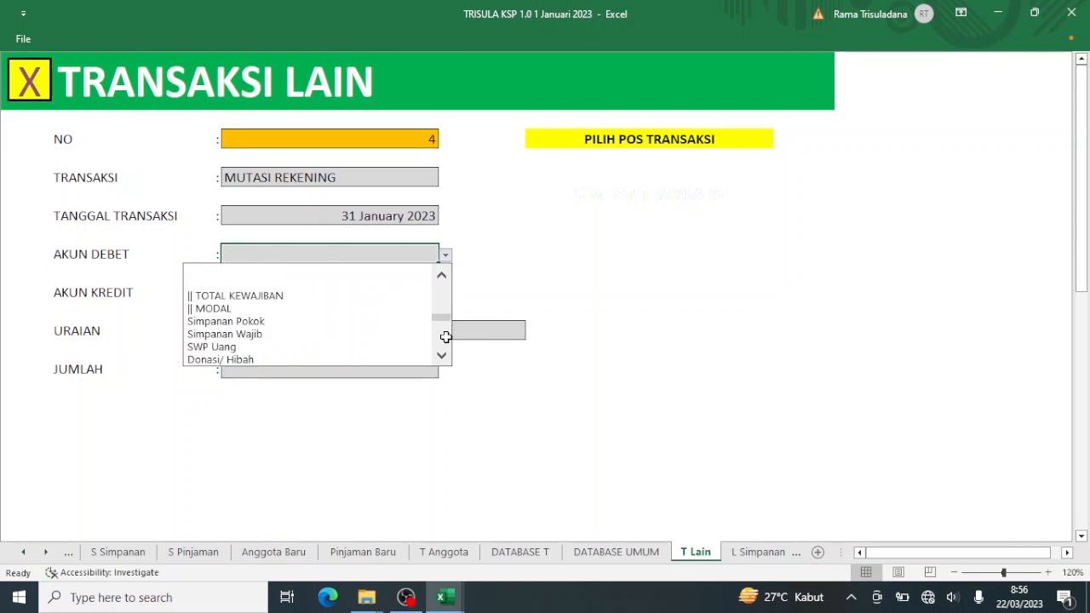
pyautogui.scroll(-3, 446, 336)
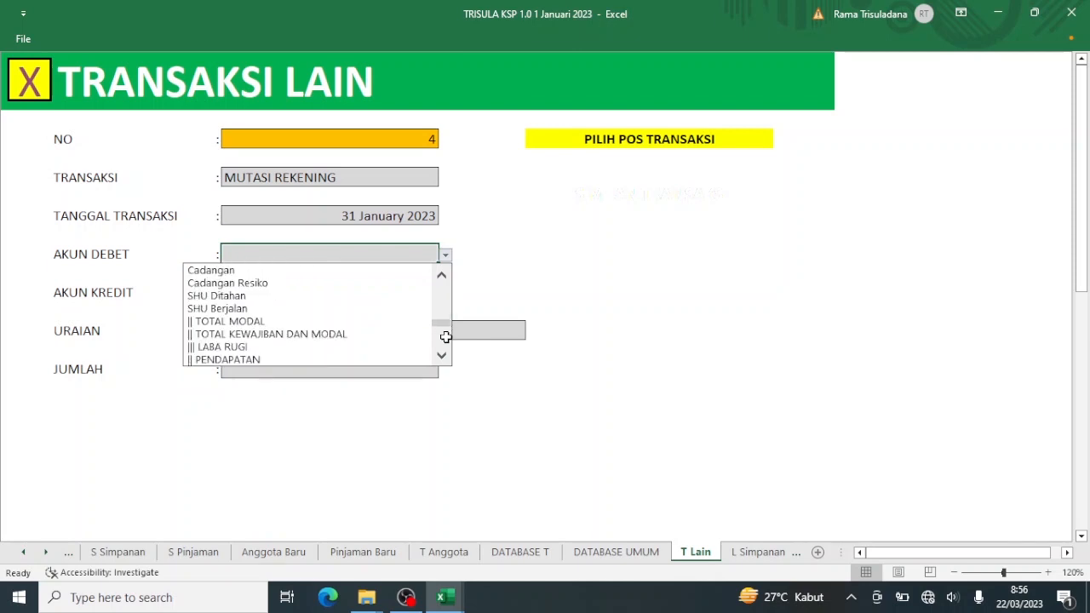
pyautogui.click(384, 296)
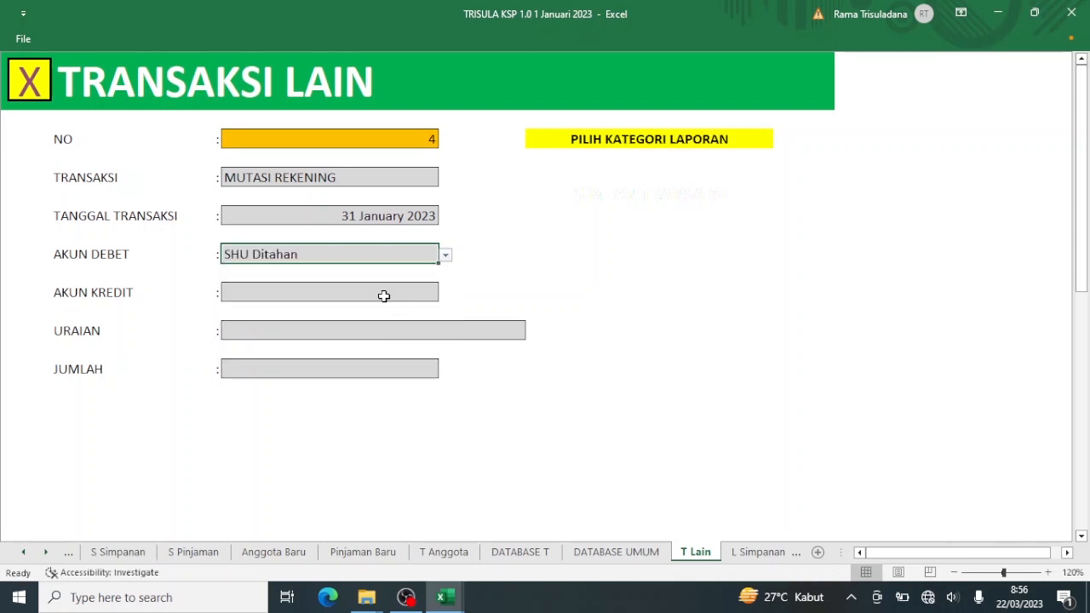
# Copy the SHU Anggota amount from Pembagian SHU in the Tutup Tahun 2022 workbook and paste it as a value into the mutation's JUMLAH.
pyautogui.moveTo(445, 603)
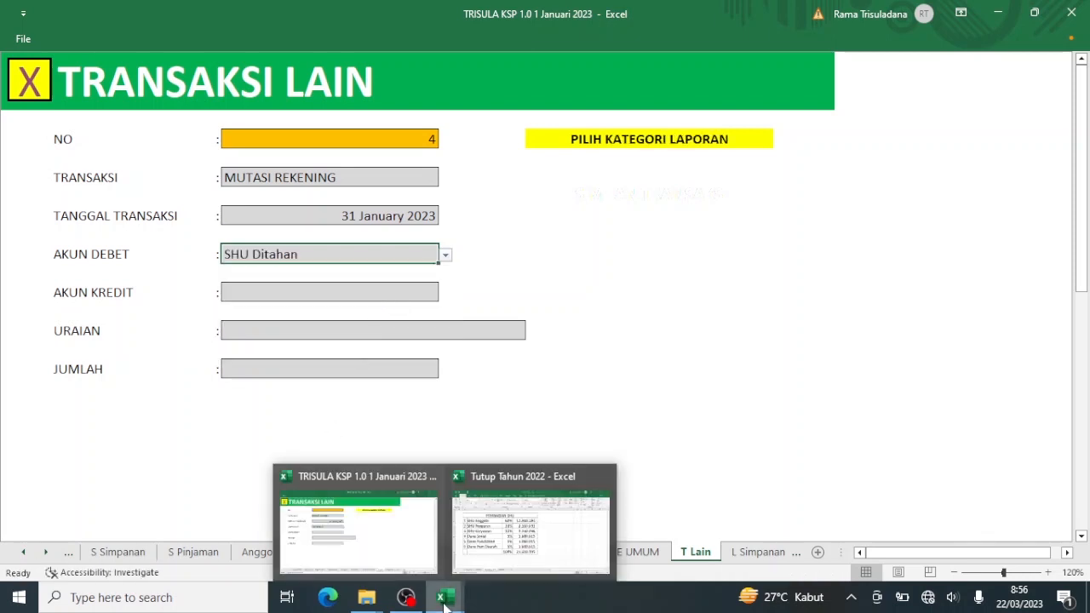
pyautogui.click(526, 538)
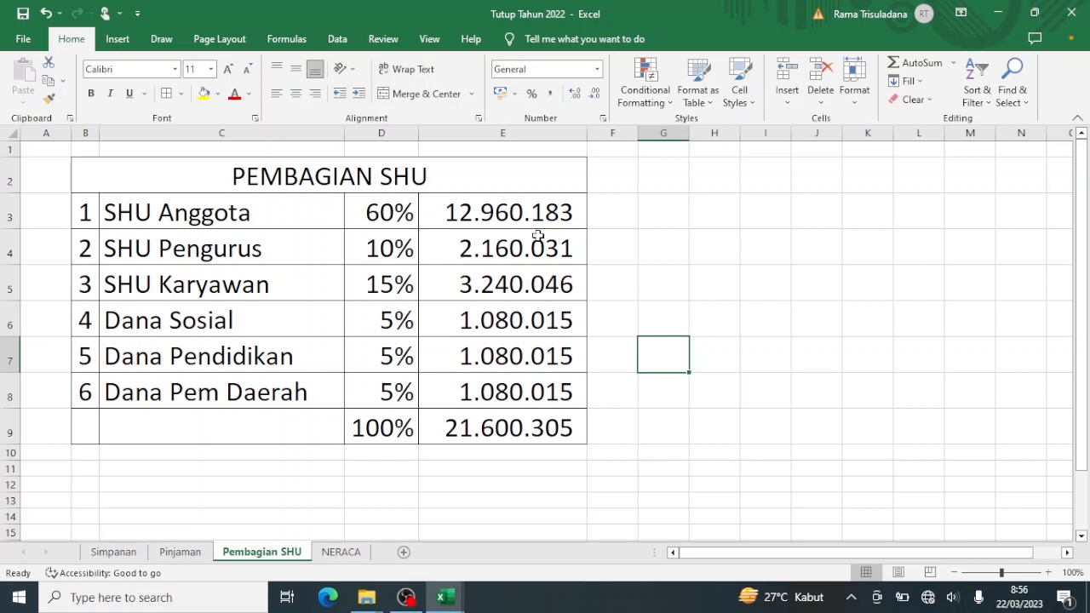
pyautogui.click(551, 210)
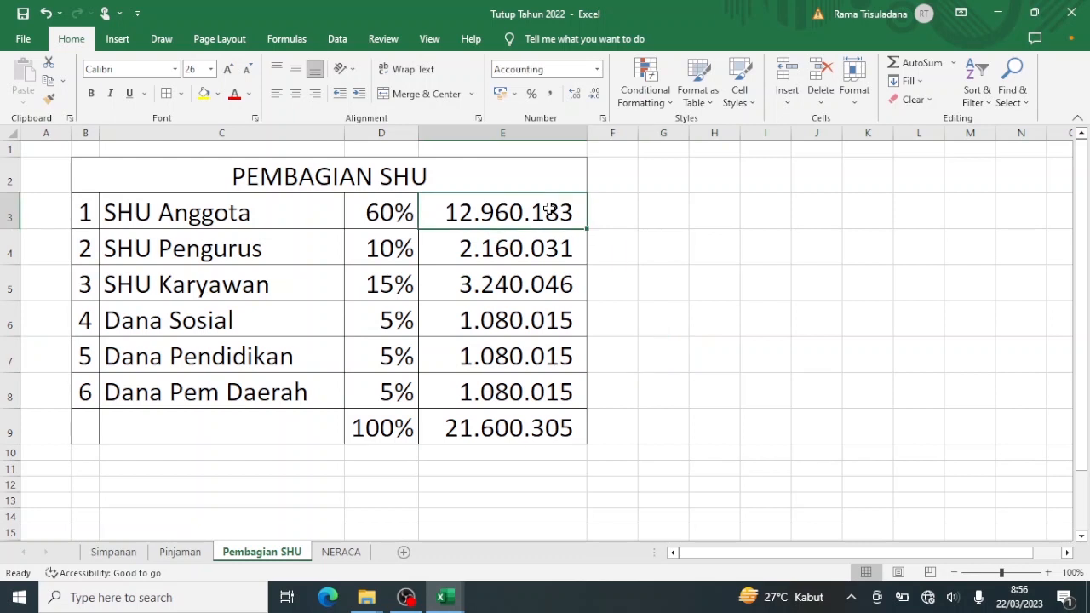
pyautogui.hotkey('ctrl', 'c')
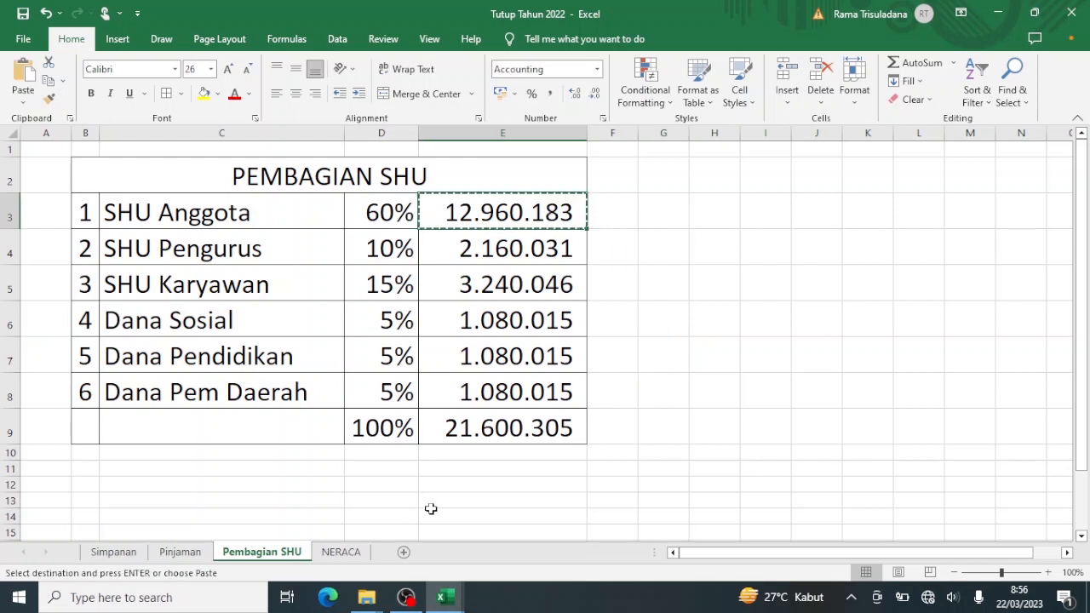
pyautogui.moveTo(443, 593)
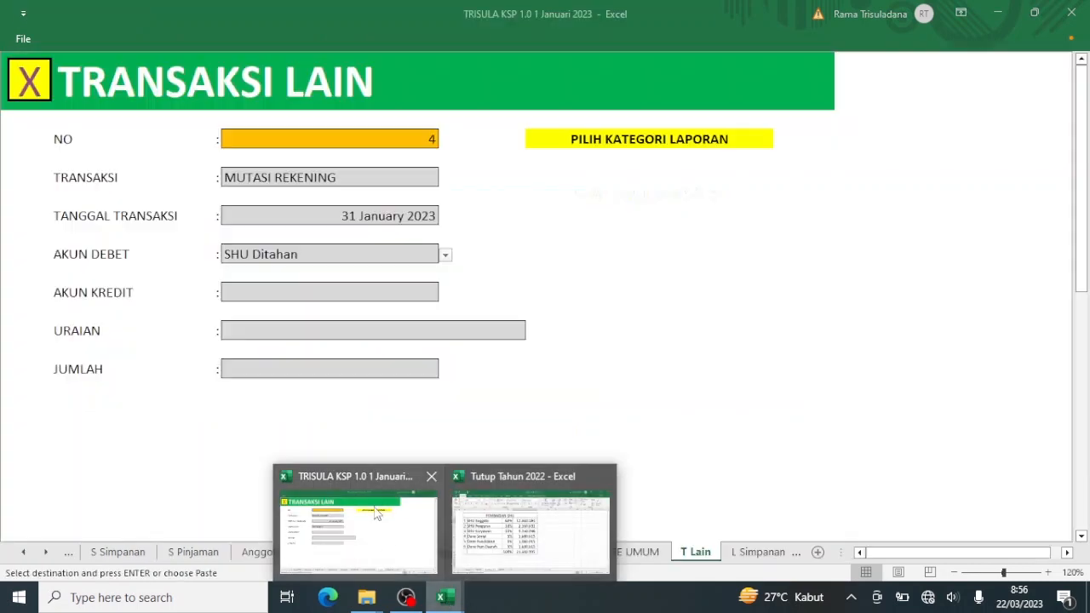
pyautogui.click(377, 514)
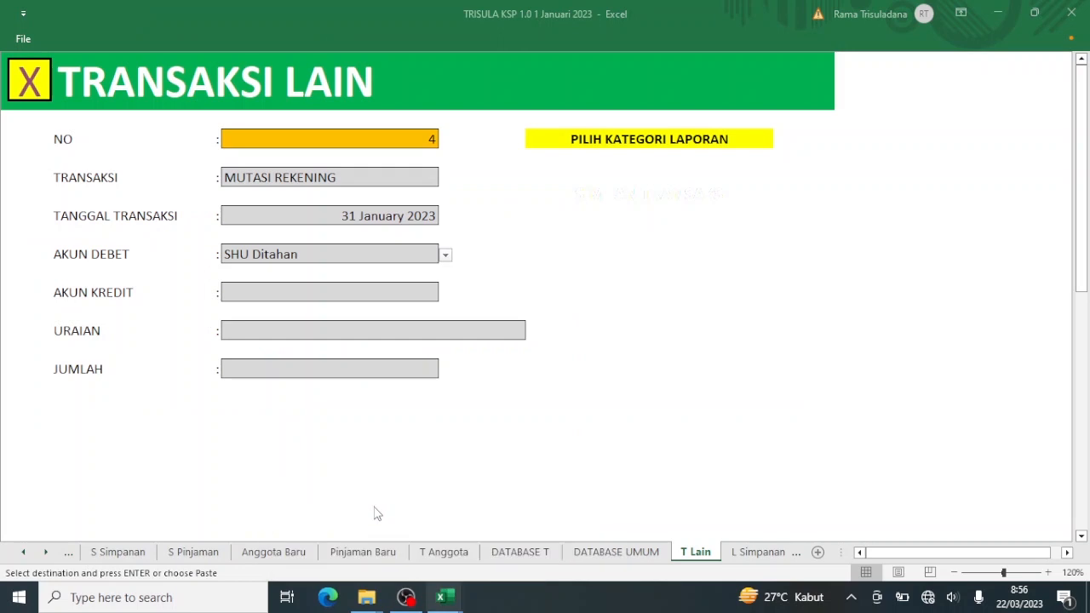
pyautogui.click(348, 371)
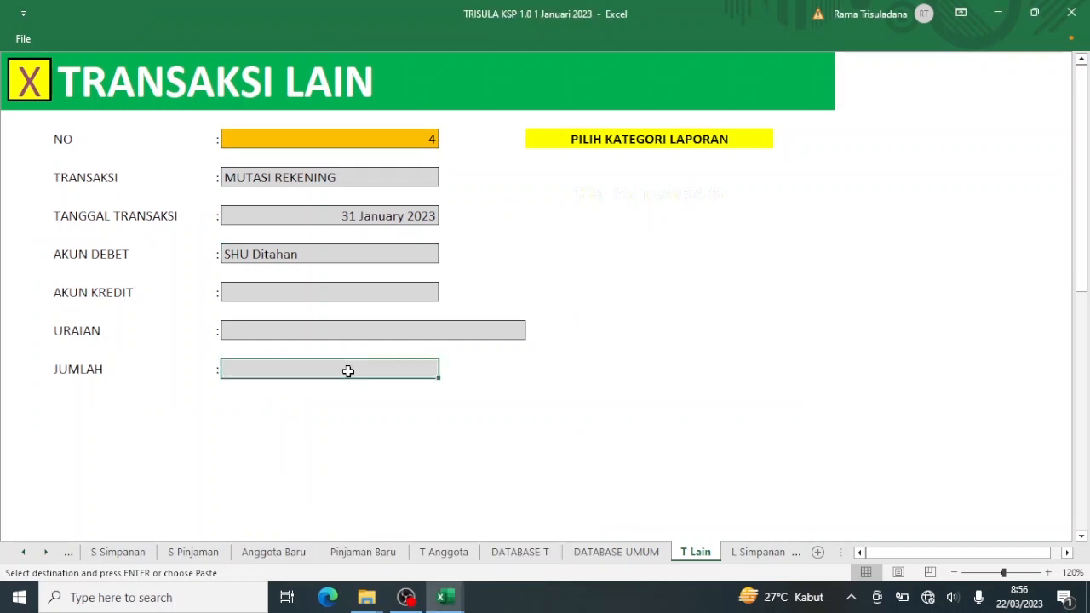
pyautogui.rightClick(348, 371)
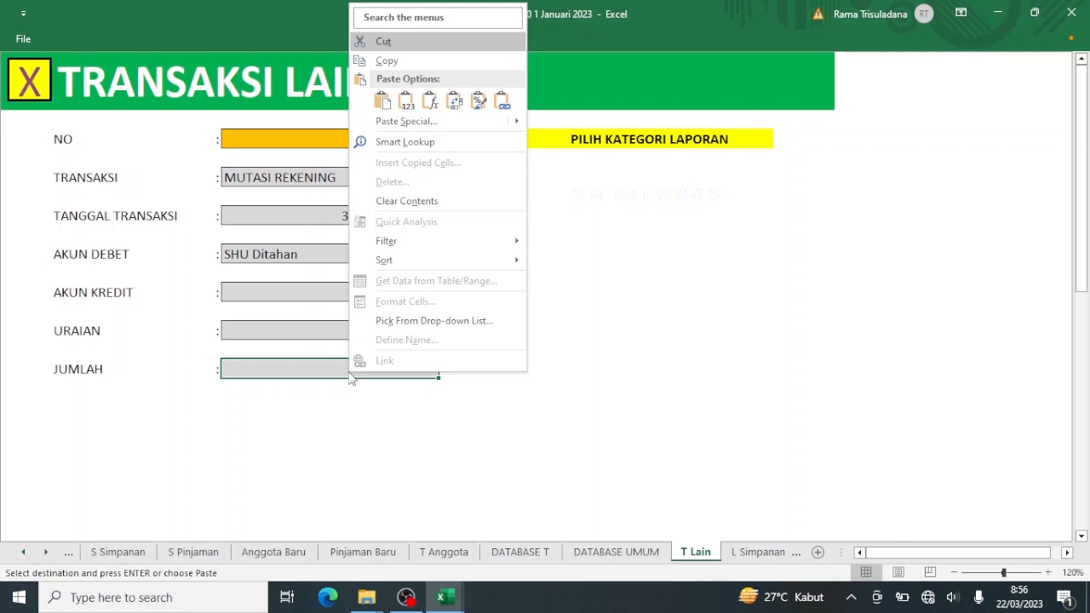
pyautogui.click(405, 106)
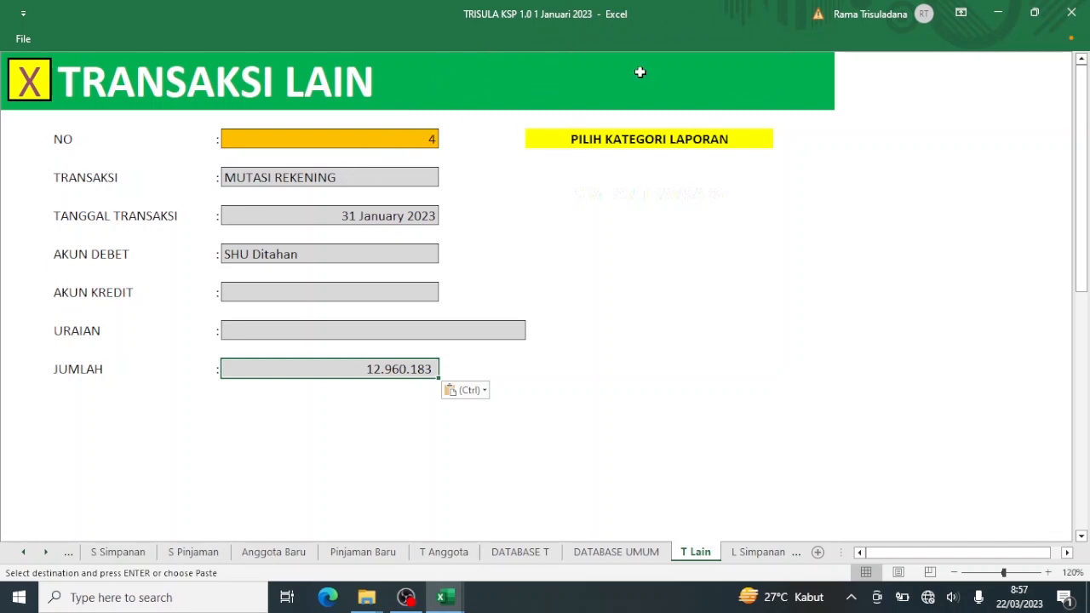
# Set the mutation's AKUN KREDIT to Dana Bagian Anggota.
pyautogui.click(357, 291)
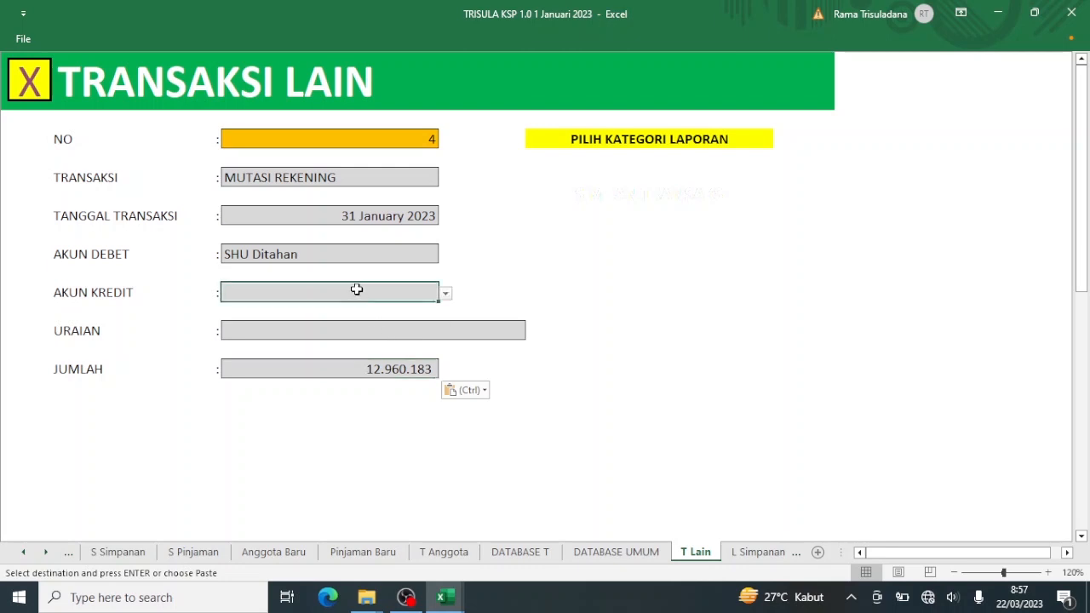
pyautogui.click(446, 293)
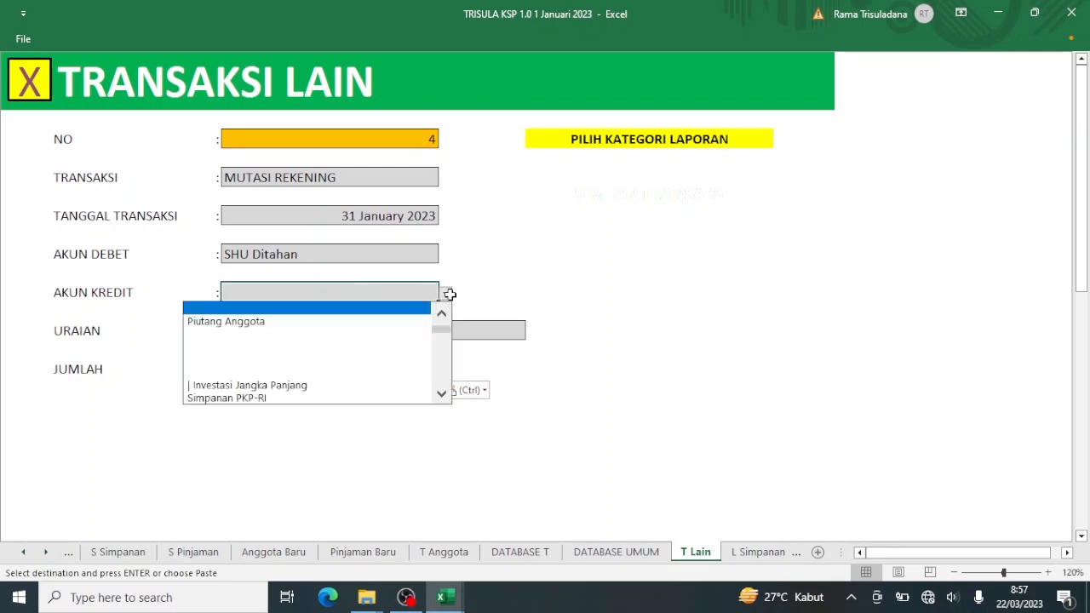
pyautogui.scroll(-5, 440, 371)
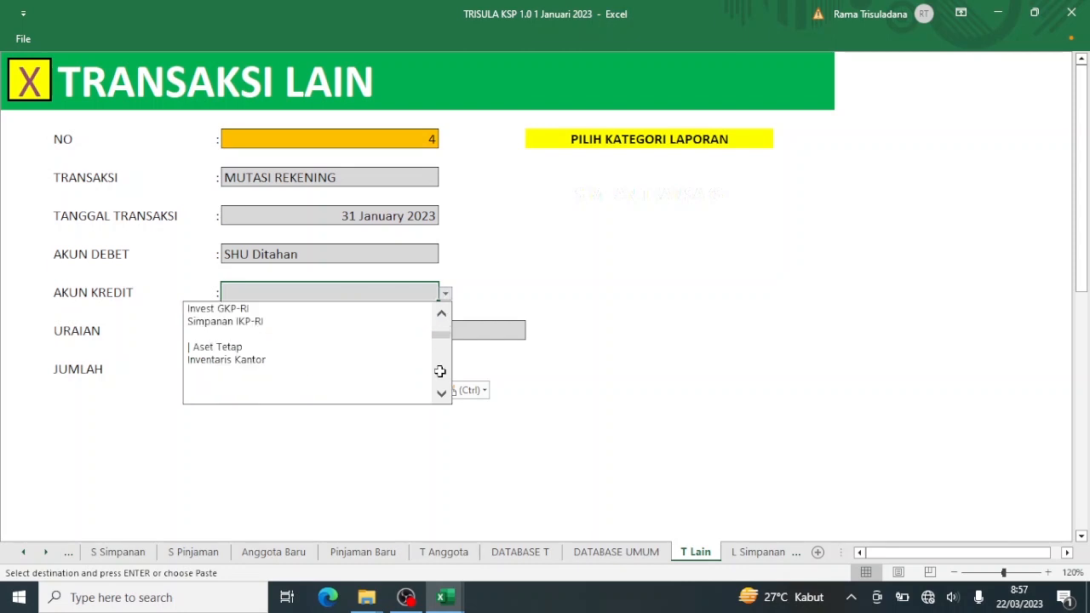
pyautogui.click(442, 313)
pyautogui.click(442, 313)
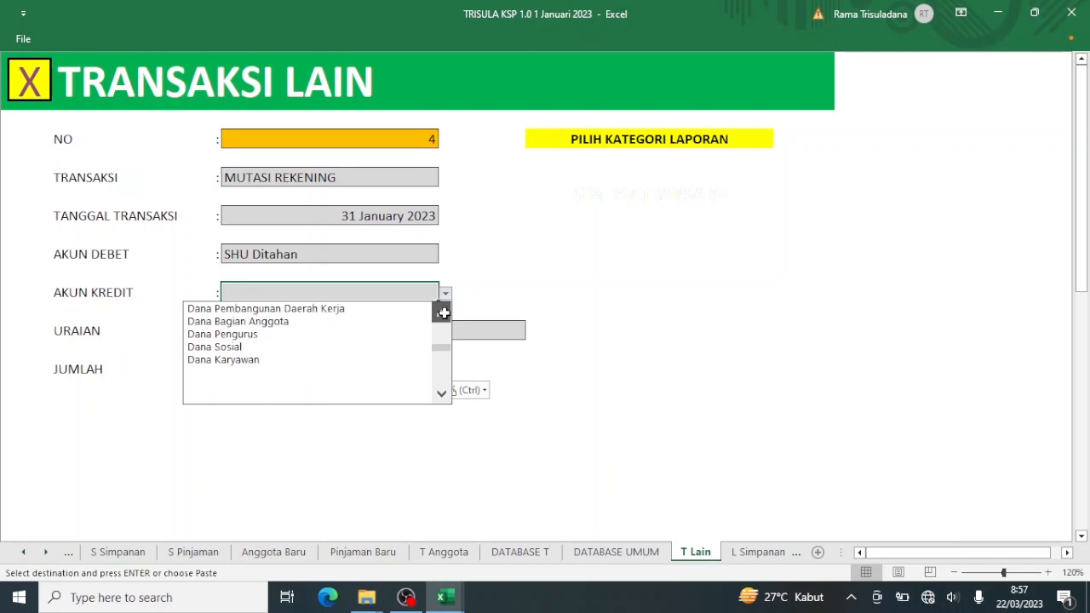
pyautogui.click(380, 322)
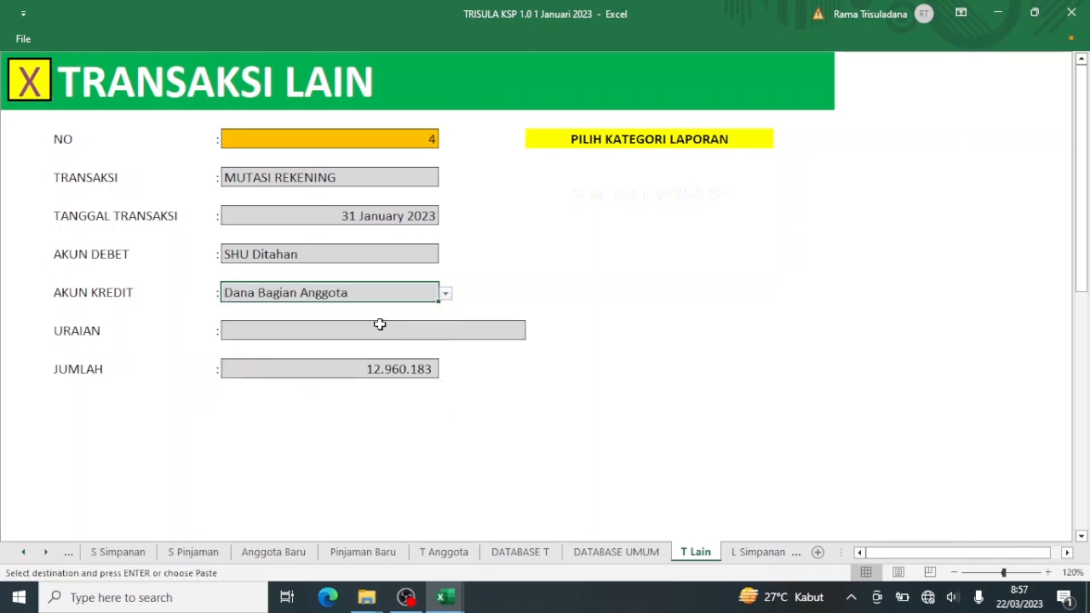
# Enter "Pembagian SHU" as the mutation's URAIAN and save the transaction.
pyautogui.click(389, 332)
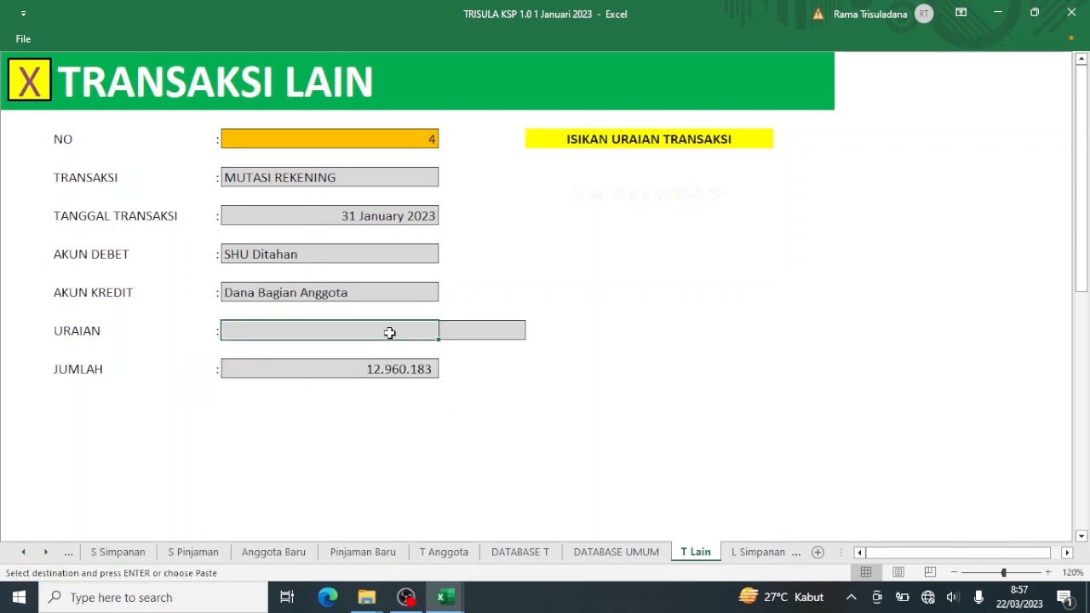
pyautogui.write('Pembagian ')
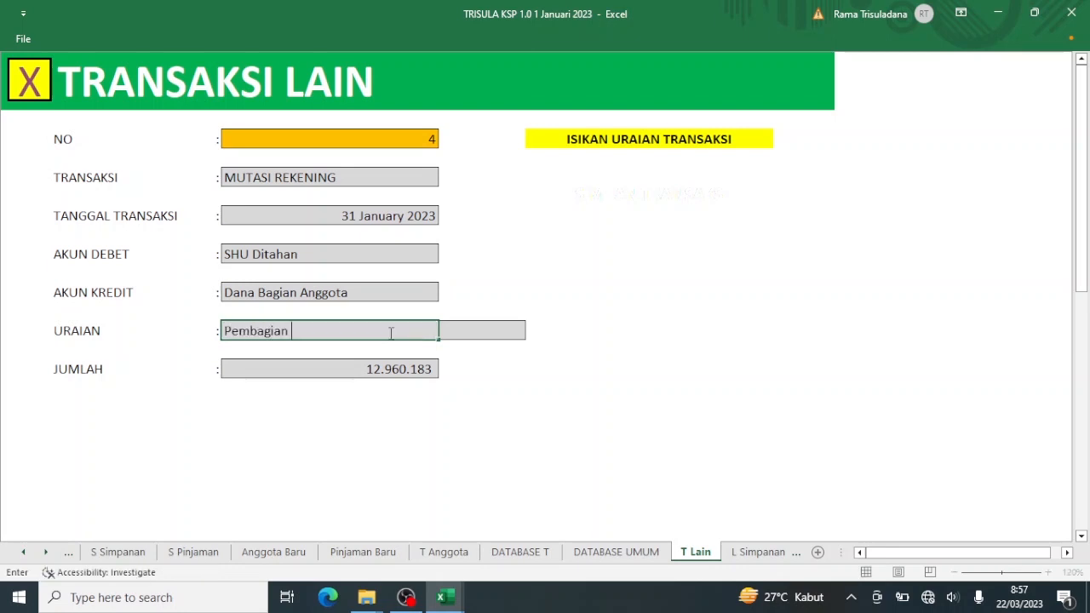
pyautogui.write('SHU')
pyautogui.press('Return')
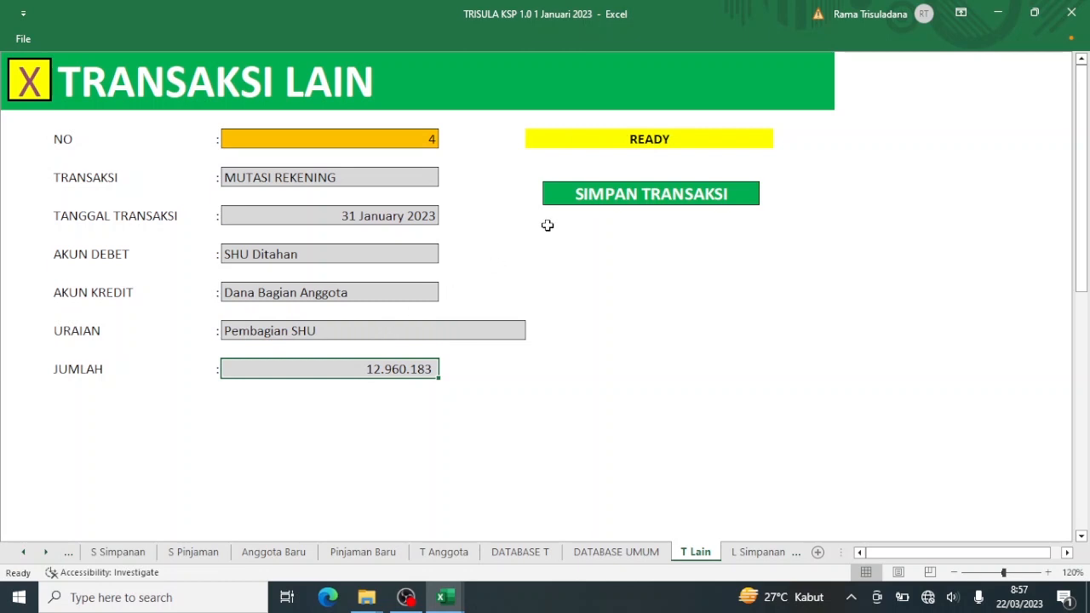
pyautogui.click(587, 200)
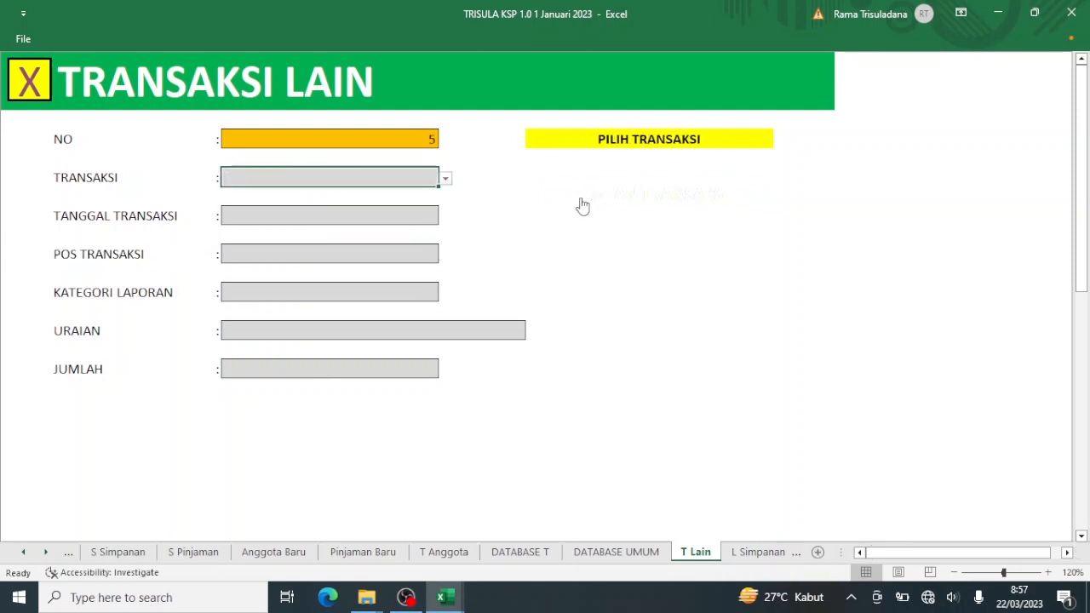
# Open the Neraca Perbandingan report and examine the liabilities and Modal sections for the SHU balances.
pyautogui.click(31, 84)
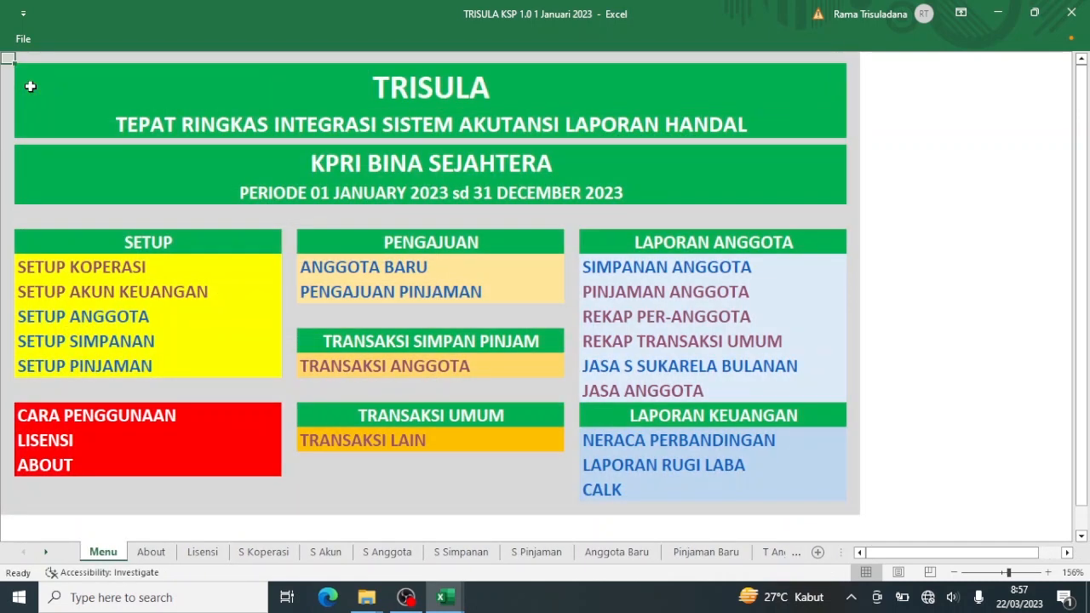
pyautogui.click(655, 441)
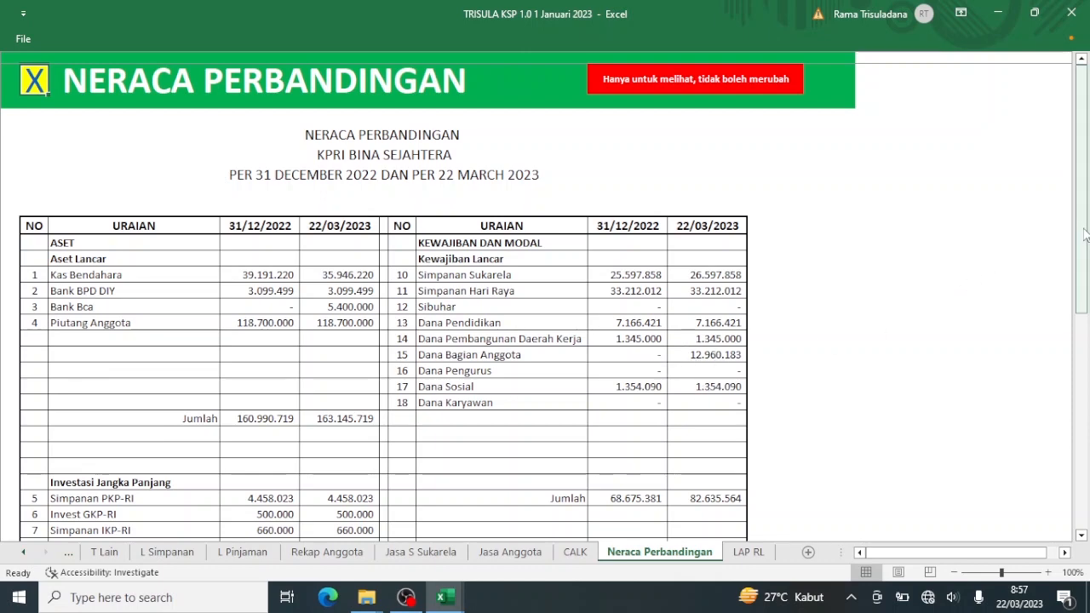
pyautogui.moveTo(1085, 234); pyautogui.dragTo(1074, 374)
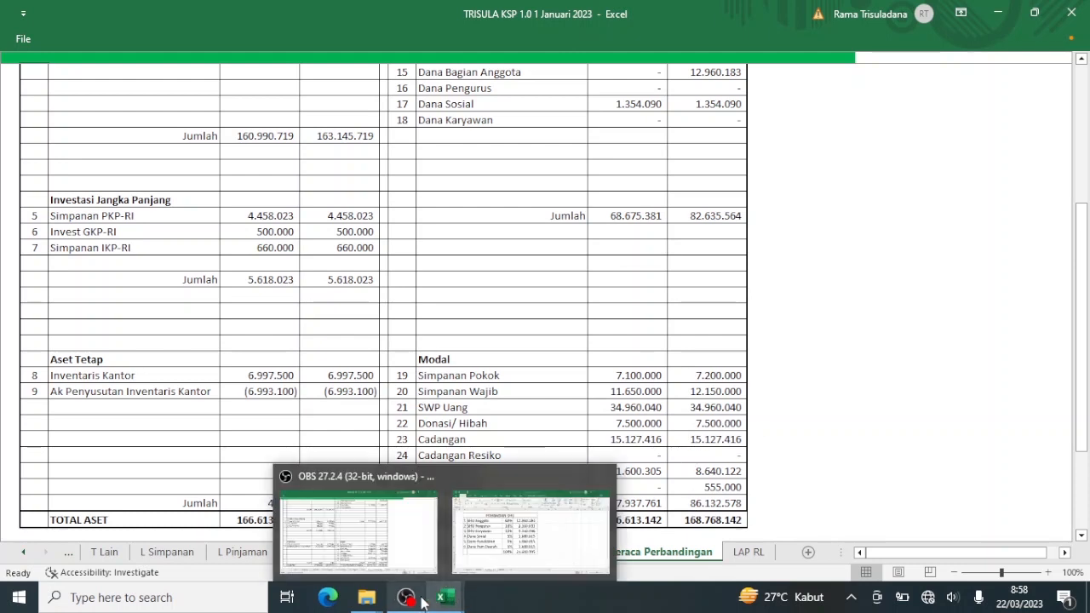
# Copy the SHU Pengurus amount from Pembagian SHU in the Tutup Tahun 2022 workbook and return to the TRISULA KSP workbook.
pyautogui.moveTo(464, 604)
pyautogui.click(526, 542)
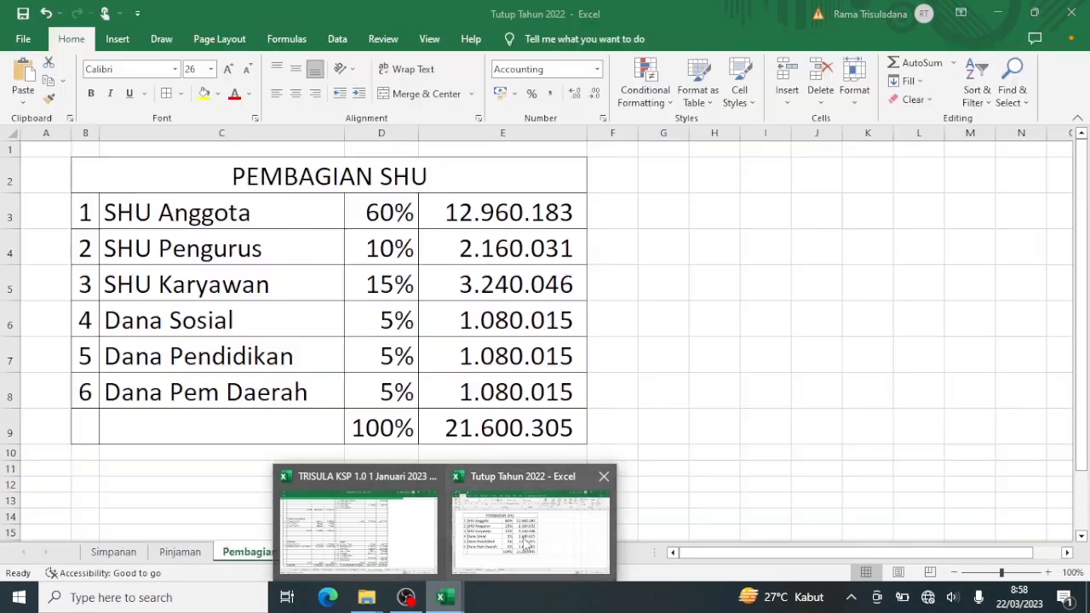
pyautogui.click(472, 253)
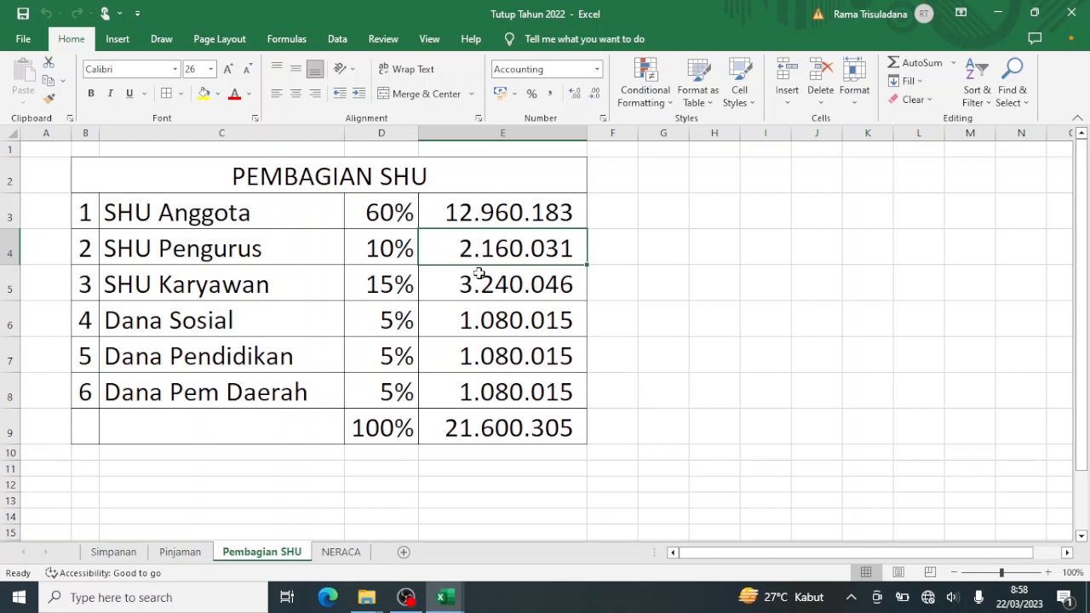
pyautogui.hotkey('ctrl', 'c')
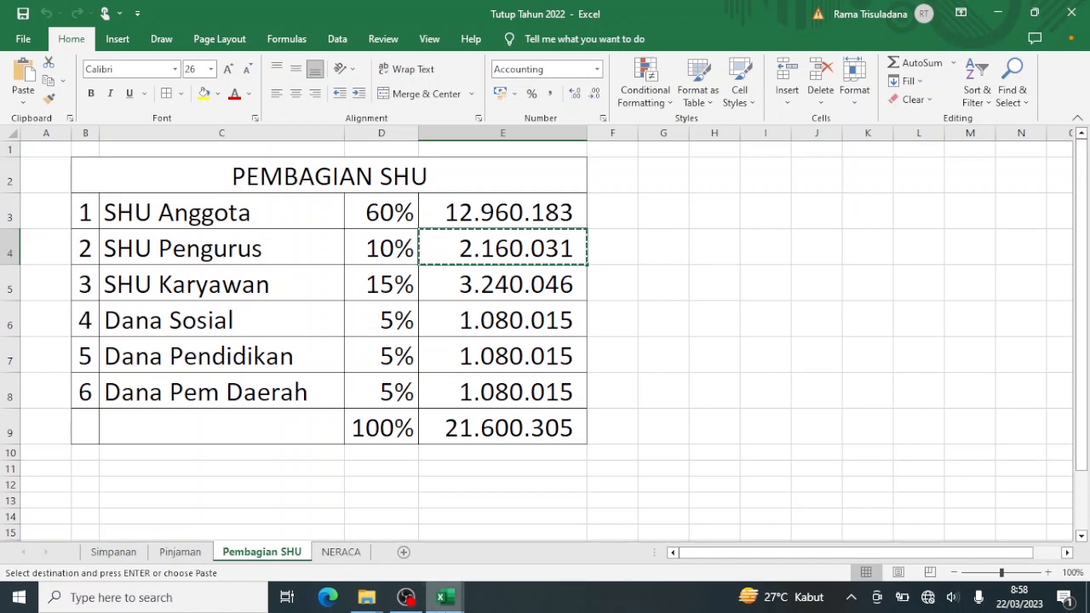
pyautogui.moveTo(443, 597)
pyautogui.click(403, 526)
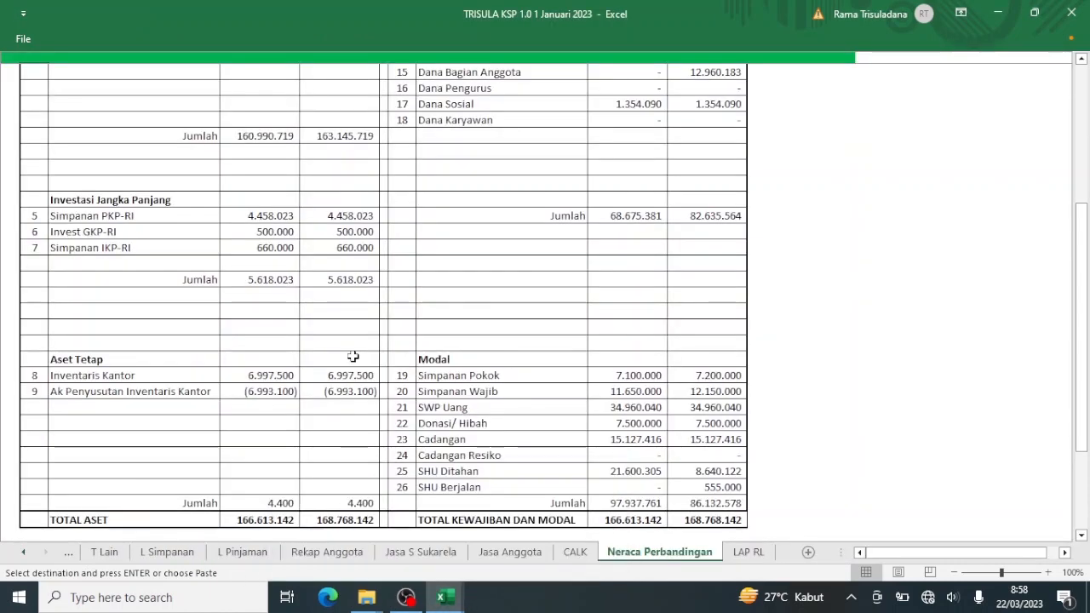
# Close the Neraca Perbandingan report and open the TRANSAKSI LAIN form from the main menu.
pyautogui.scroll(6, 556, 302)
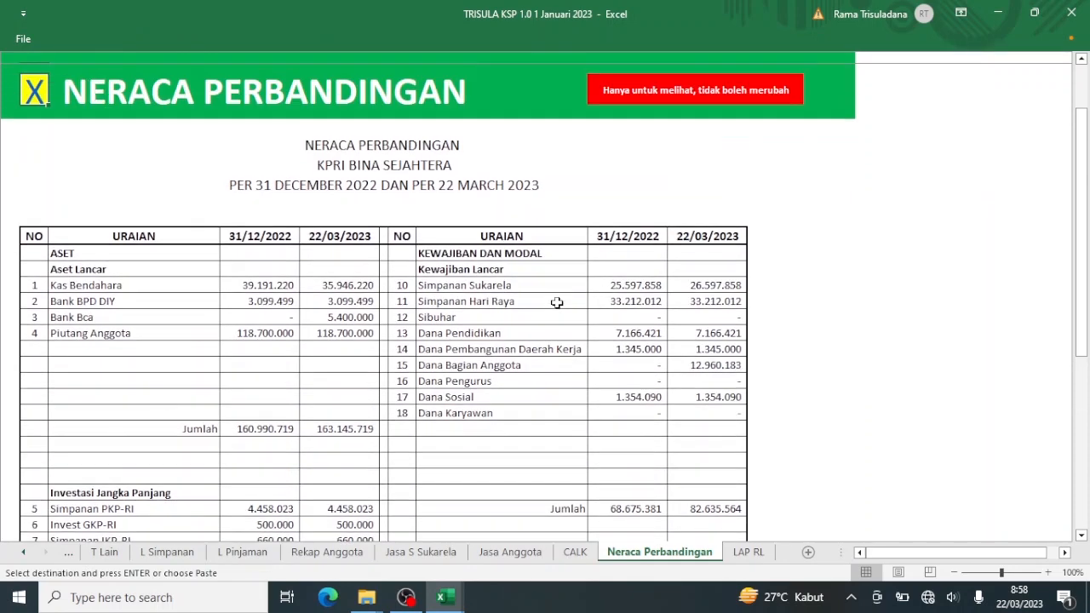
pyautogui.rightClick(34, 305)
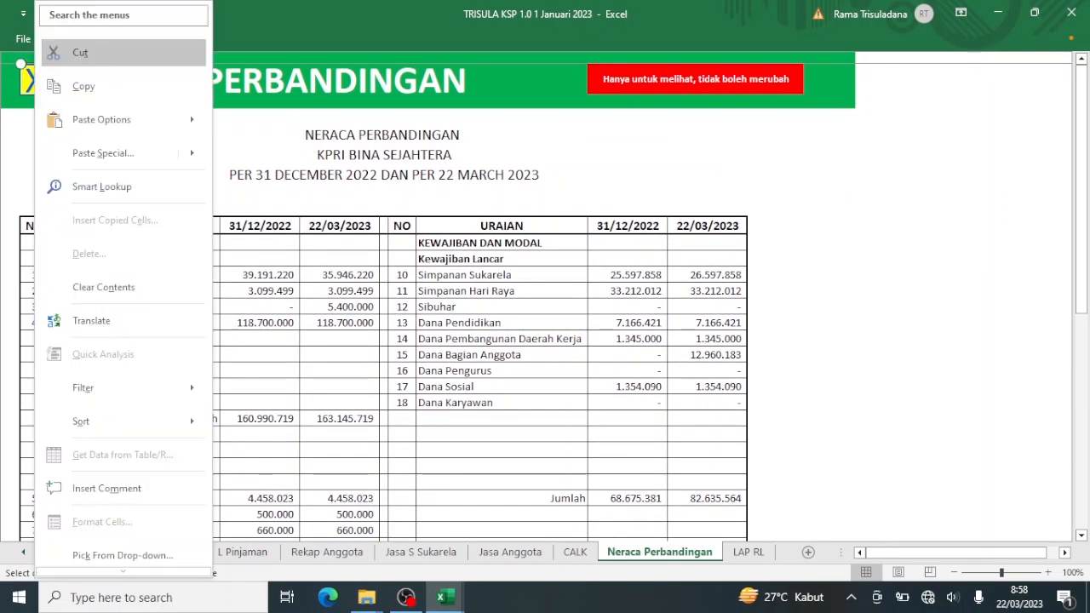
pyautogui.click(80, 52)
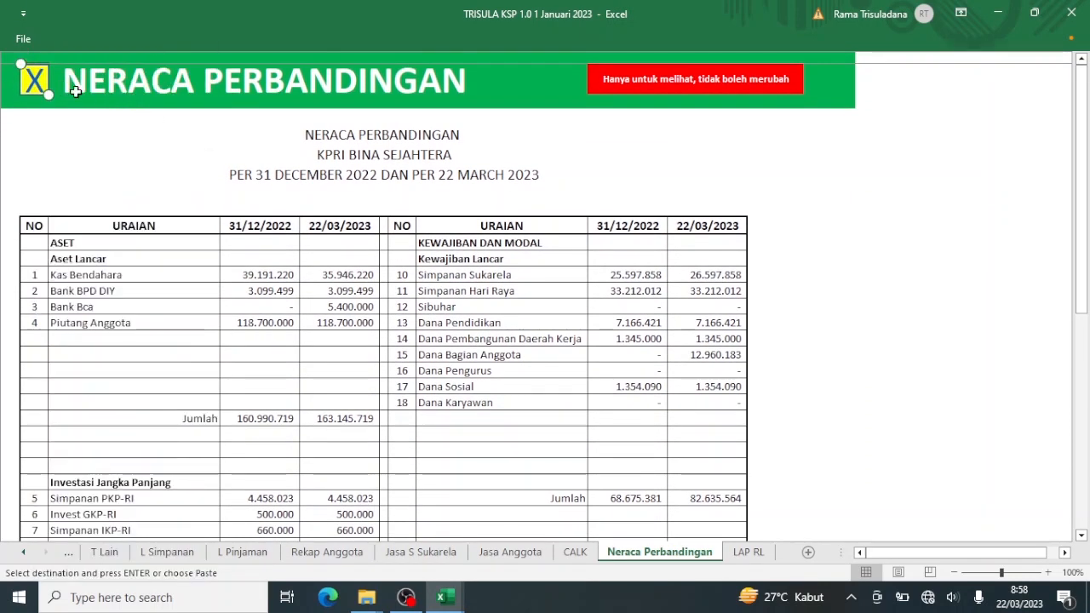
pyautogui.click(35, 80)
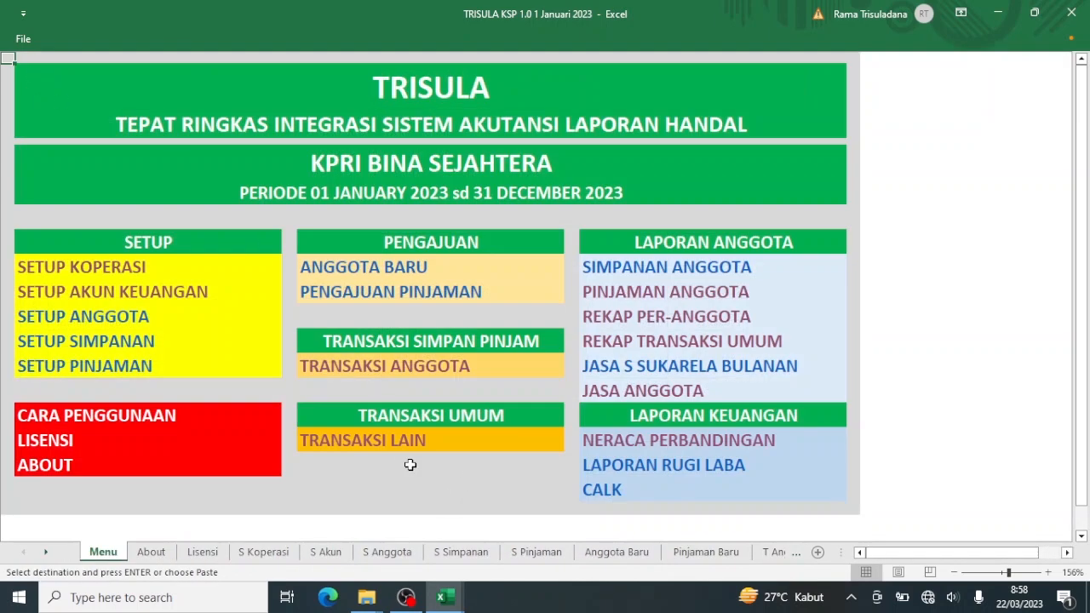
pyautogui.click(405, 450)
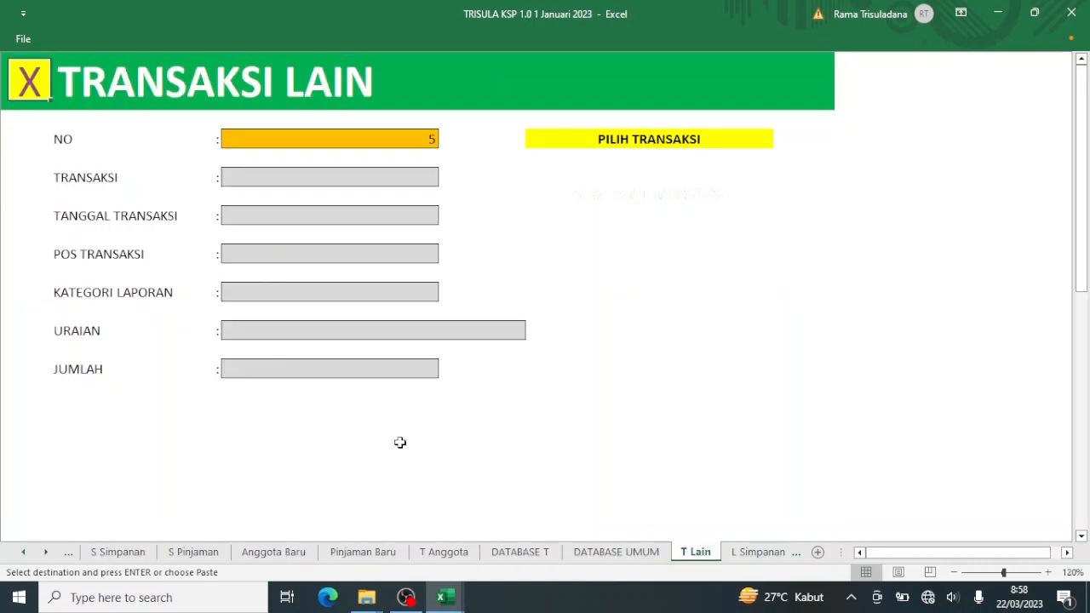
pyautogui.click(354, 175)
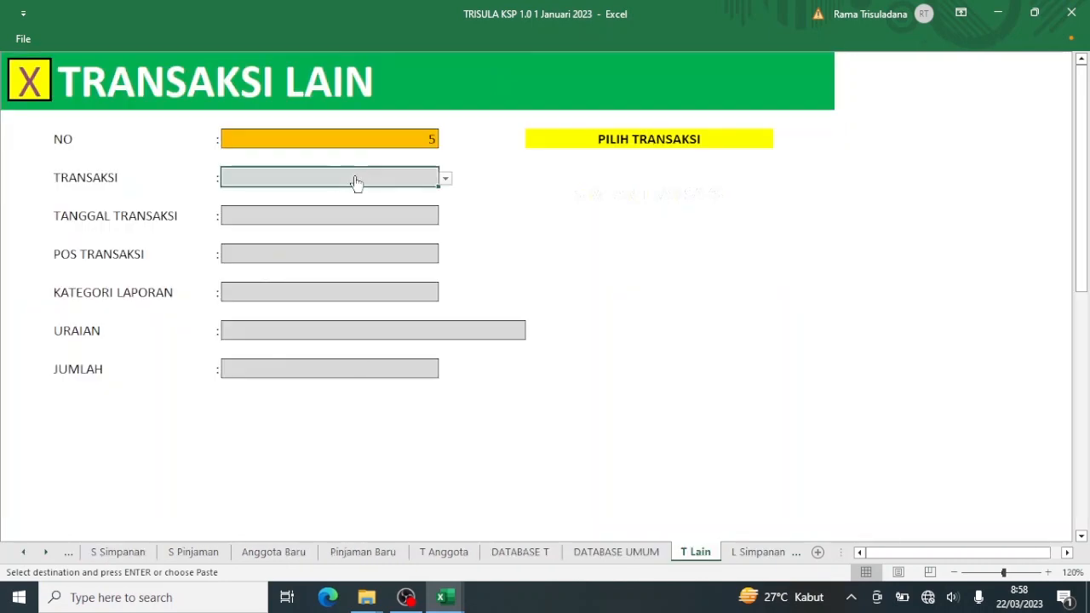
pyautogui.write('31/1/23')
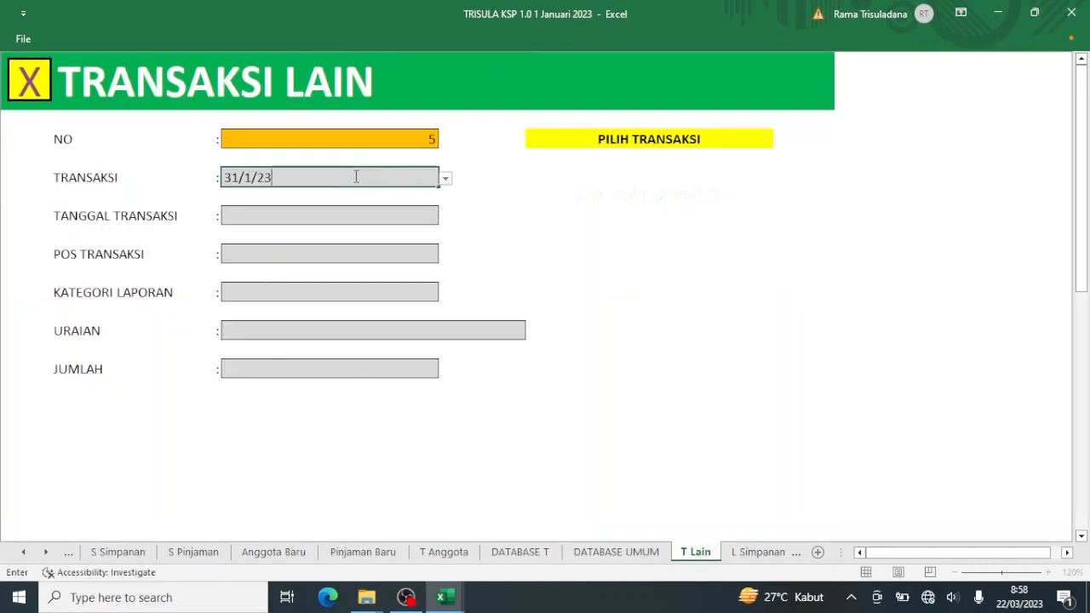
pyautogui.press('Return')
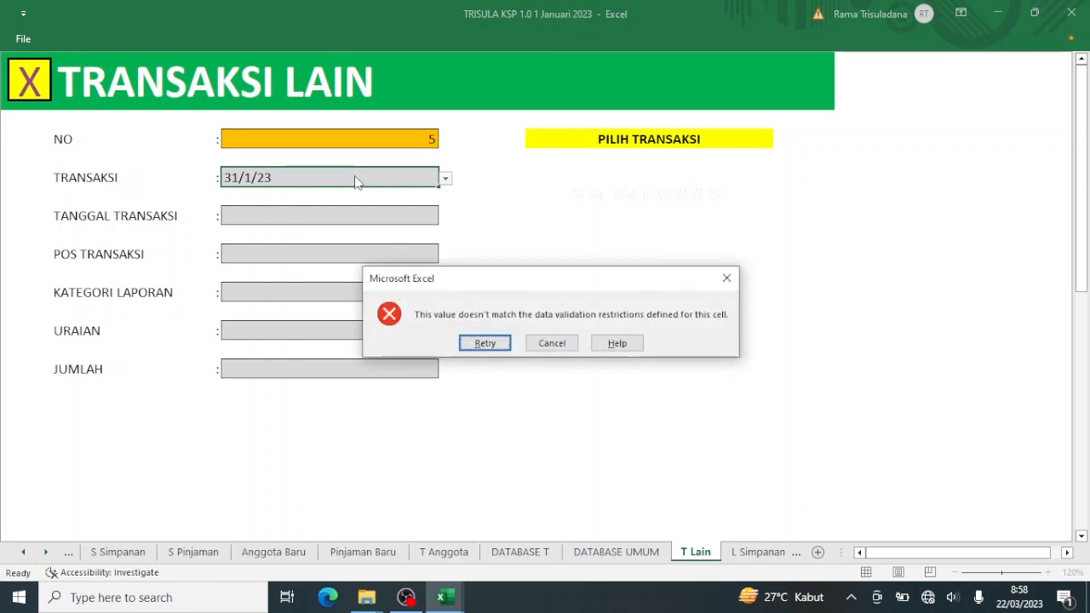
pyautogui.click(552, 344)
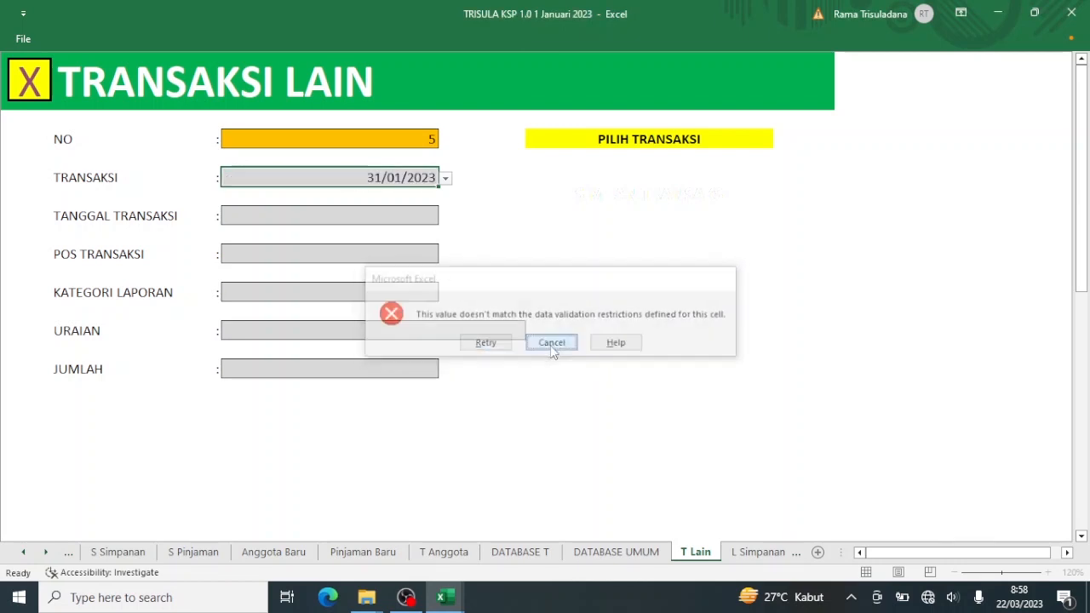
# Set TRANSAKSI to MUTASI REKENING and TANGGAL TRANSAKSI to 31/1/23 for transaction 5.
pyautogui.click(447, 182)
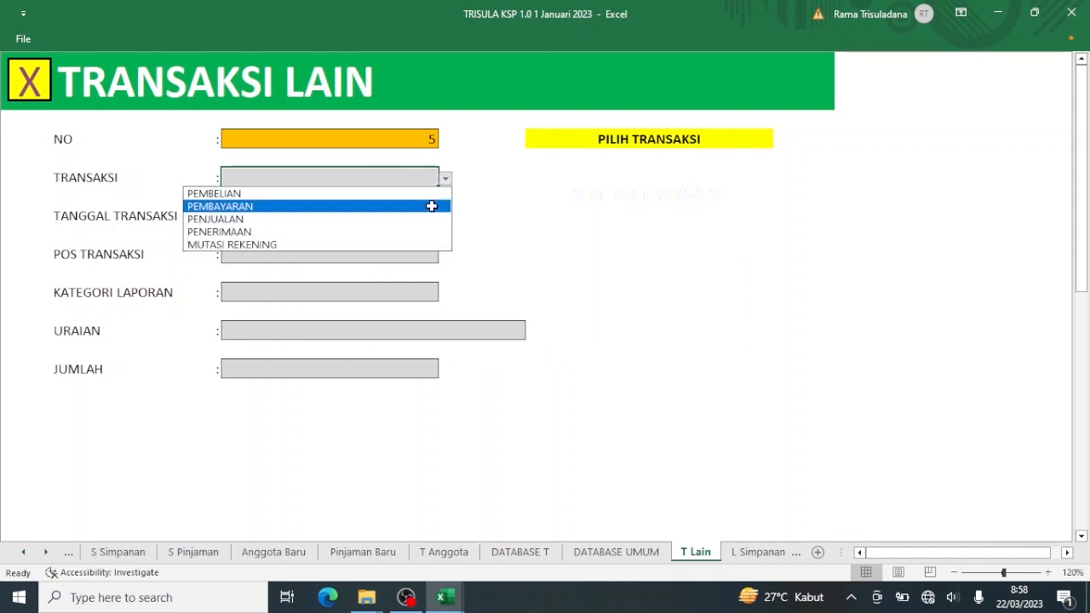
pyautogui.click(422, 246)
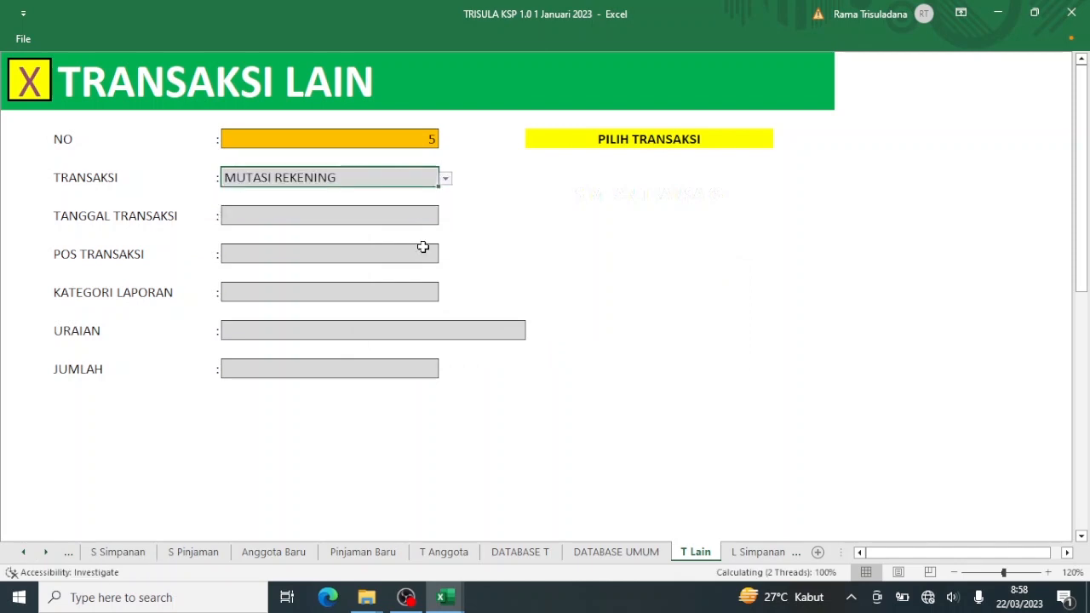
pyautogui.click(412, 215)
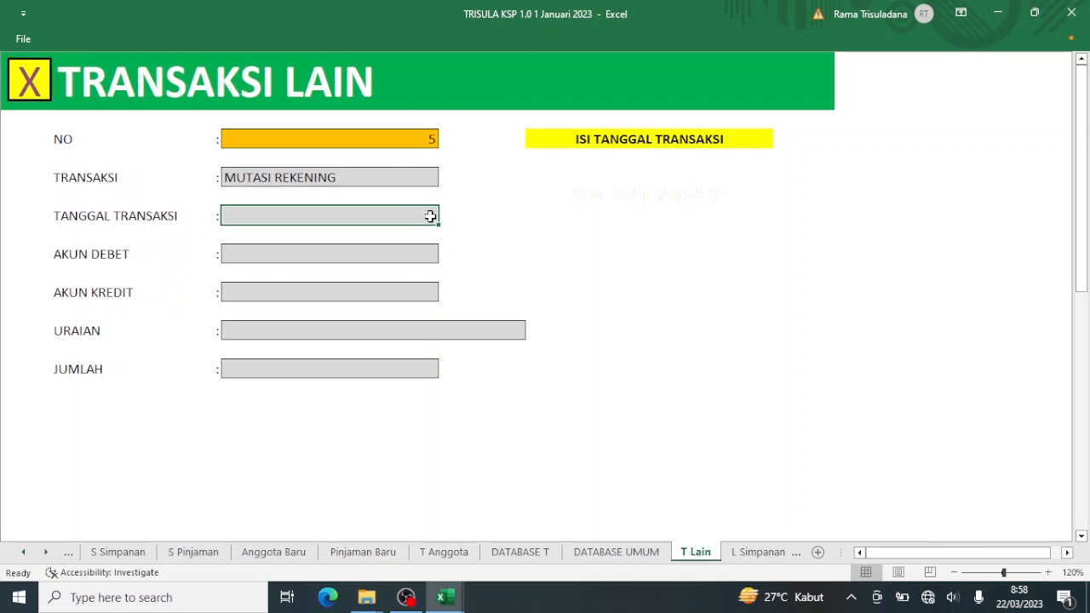
pyautogui.write('31')
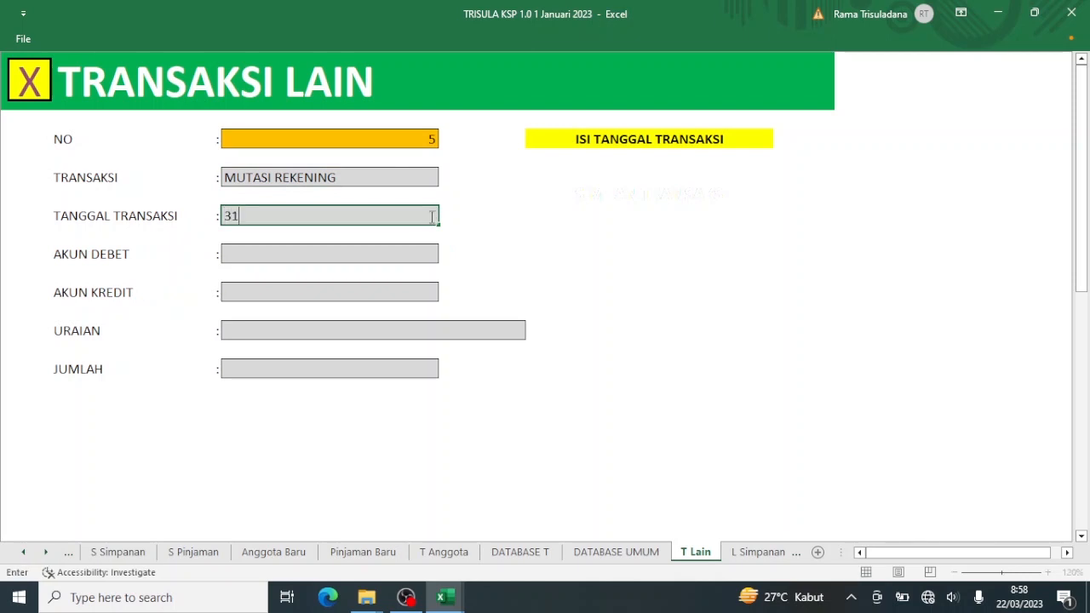
pyautogui.write('/1/23')
pyautogui.press('Return')
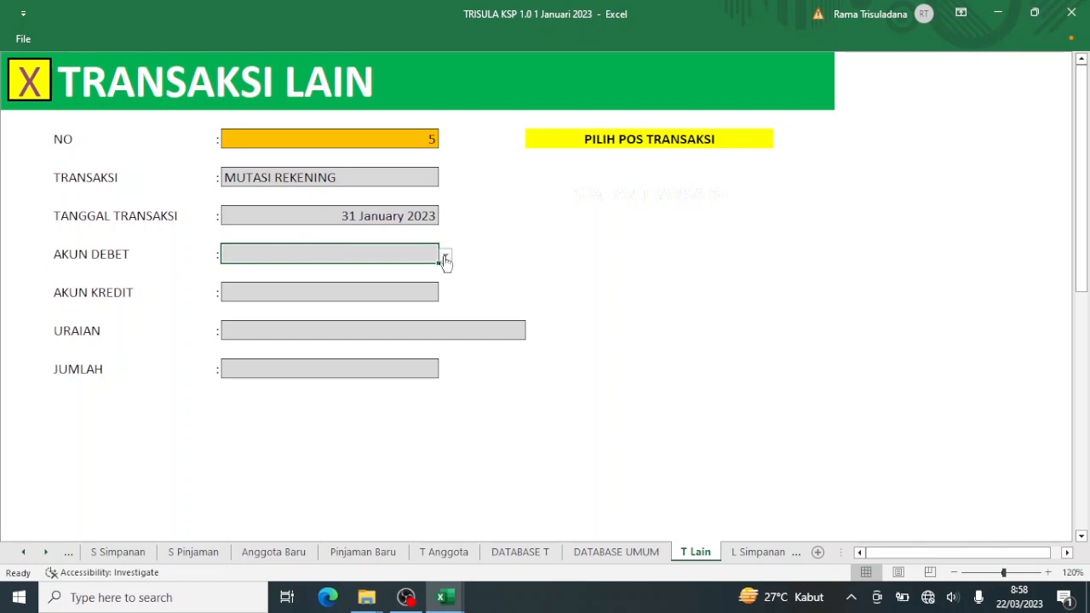
# Set AKUN DEBET of transaction 5 to SHU Ditahan.
pyautogui.click(445, 257)
pyautogui.click(446, 344)
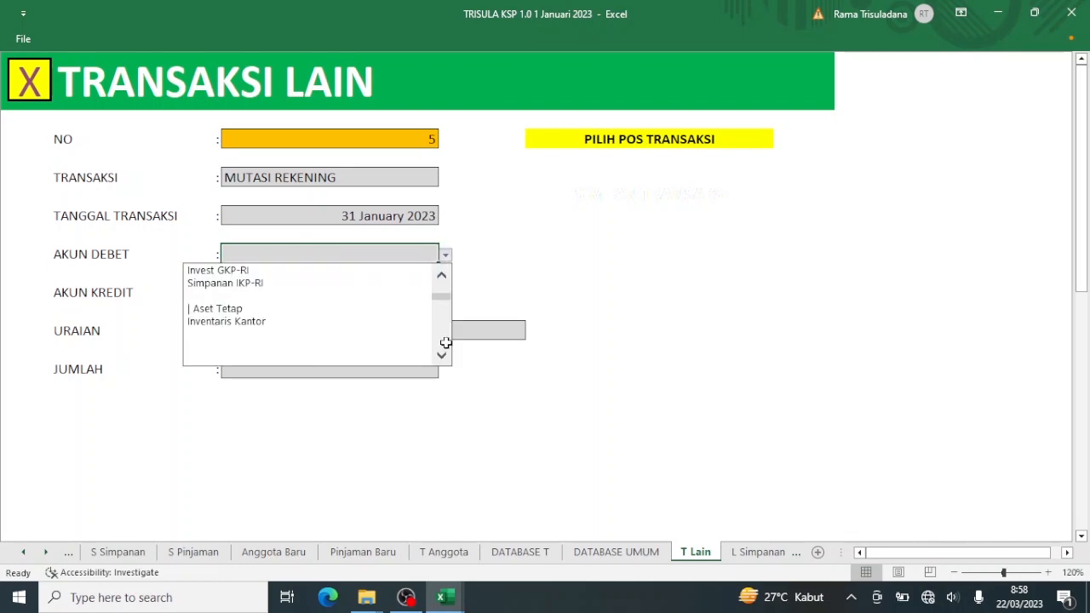
pyautogui.click(446, 343)
pyautogui.click(445, 343)
pyautogui.click(445, 343)
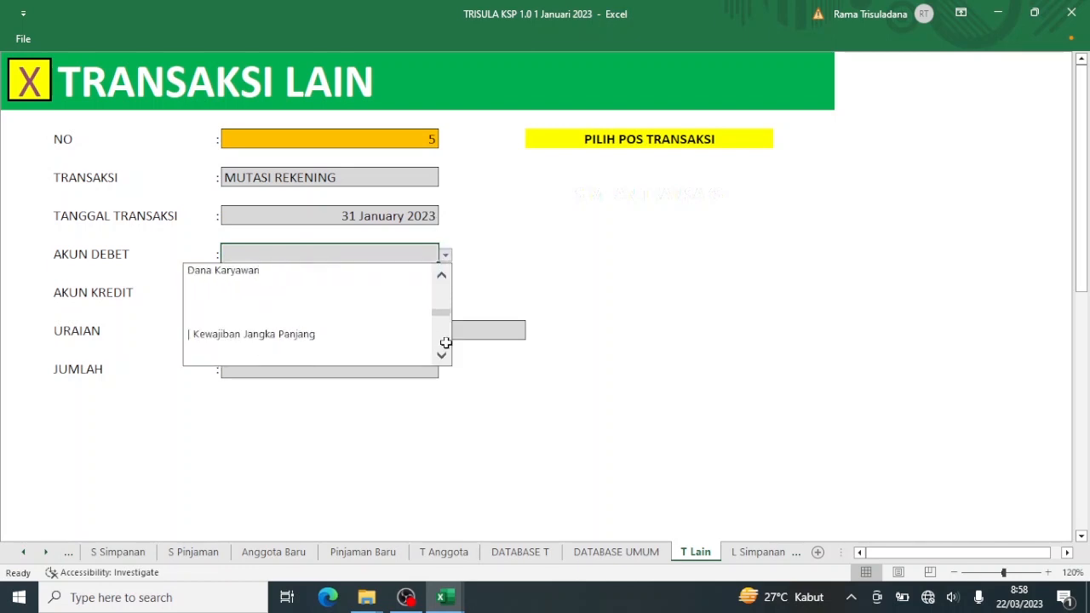
pyautogui.click(445, 344)
pyautogui.click(446, 286)
pyautogui.click(445, 341)
pyautogui.click(445, 340)
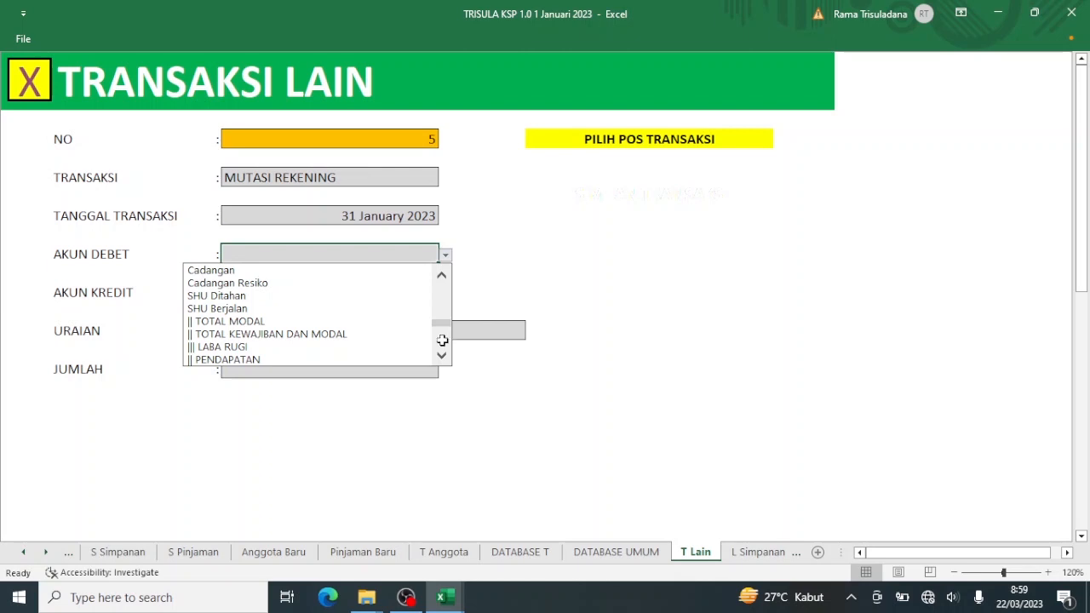
pyautogui.click(322, 298)
# Check the recipients in Pembagian SHU of the Tutup Tahun 2022 workbook before choosing AKUN KREDIT, and return to TRANSAKSI LAIN.
pyautogui.click(349, 289)
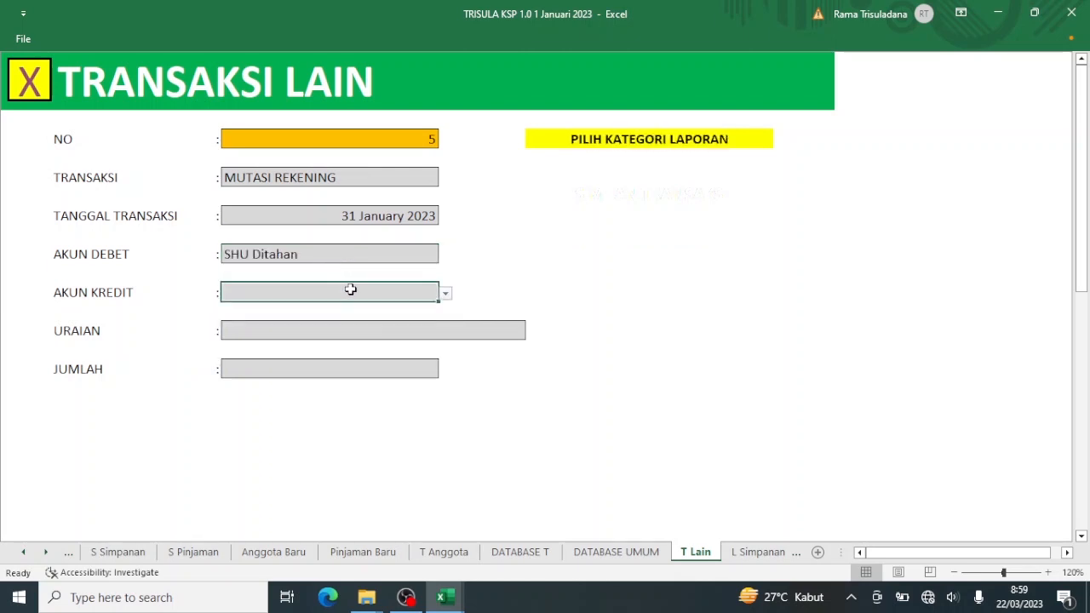
pyautogui.click(446, 293)
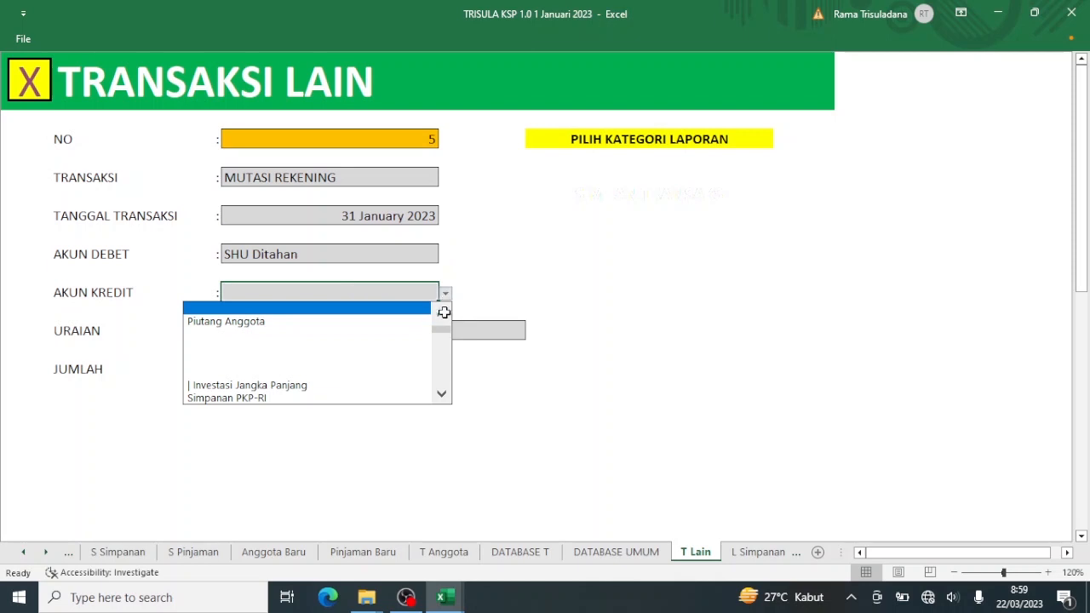
pyautogui.scroll(2, 444, 316)
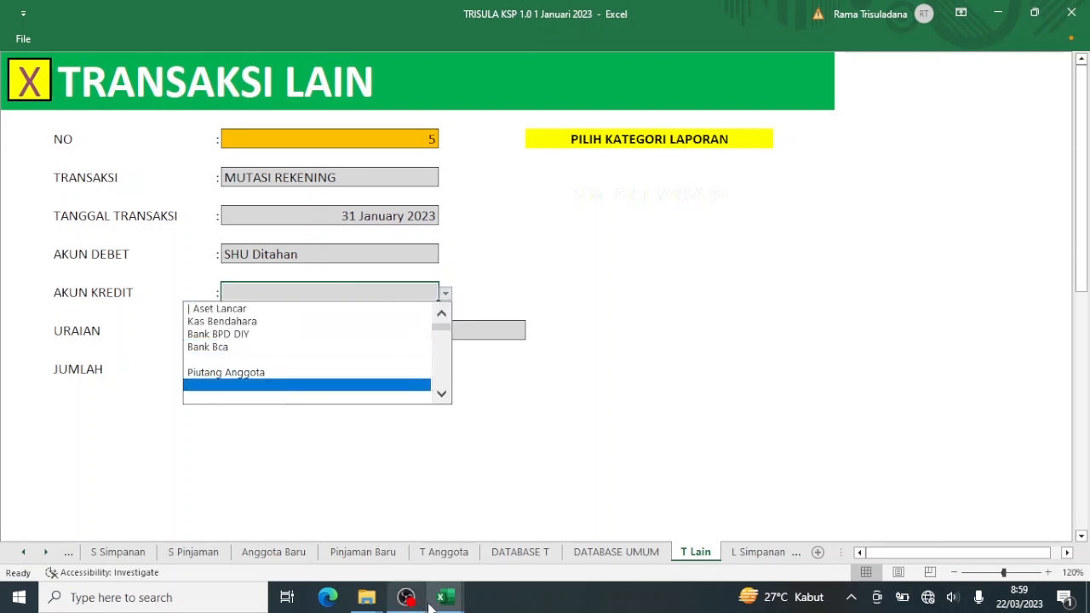
pyautogui.moveTo(430, 603)
pyautogui.click(511, 460)
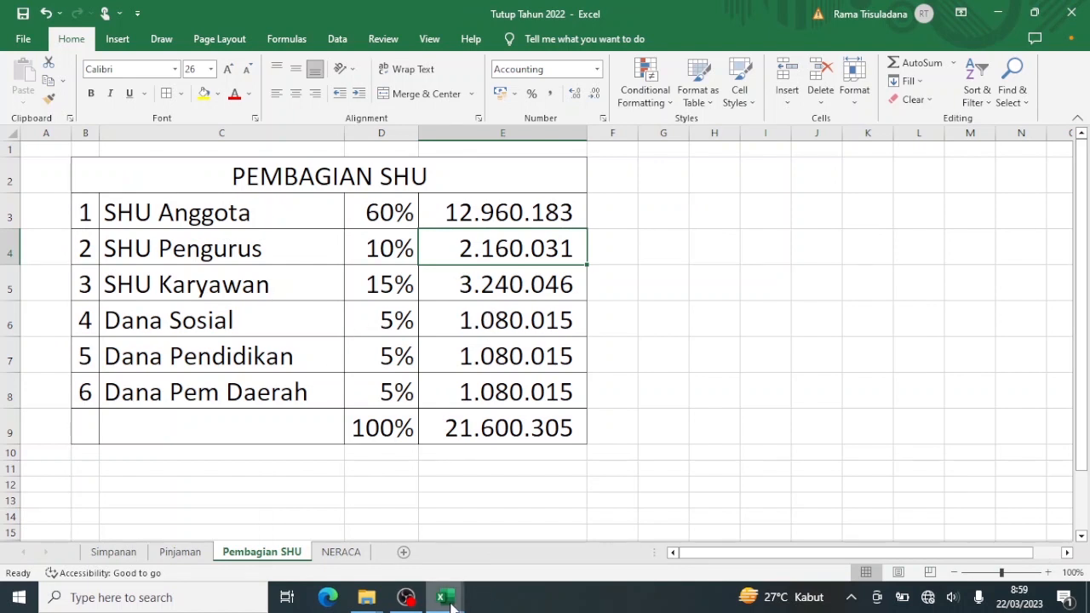
pyautogui.moveTo(444, 598)
pyautogui.click(402, 539)
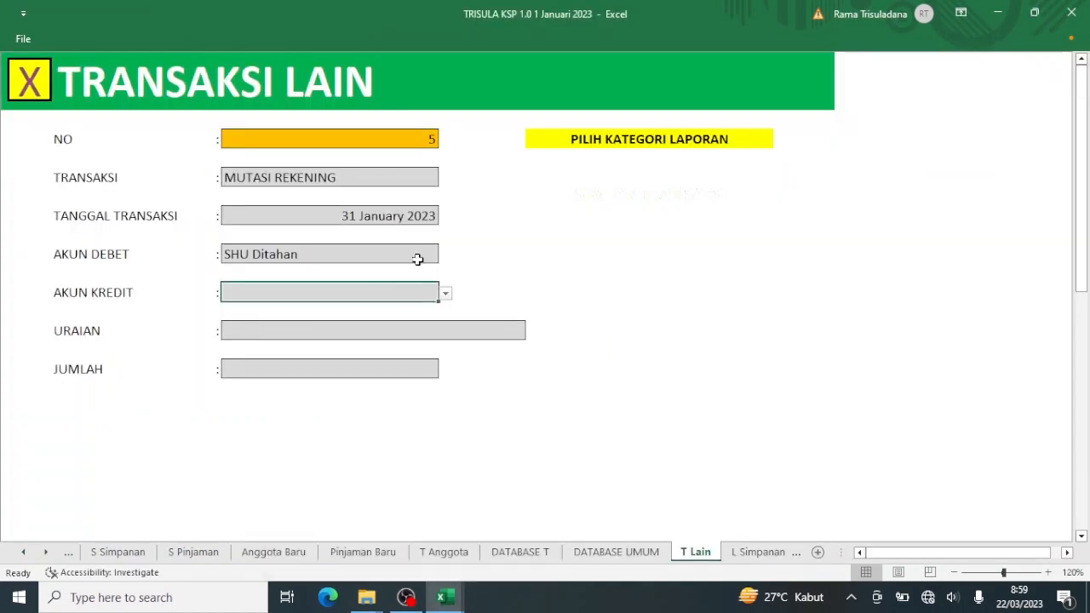
# Set AKUN KREDIT of transaction 5 to Dana Pengurus and move on to the URAIAN field.
pyautogui.click(444, 295)
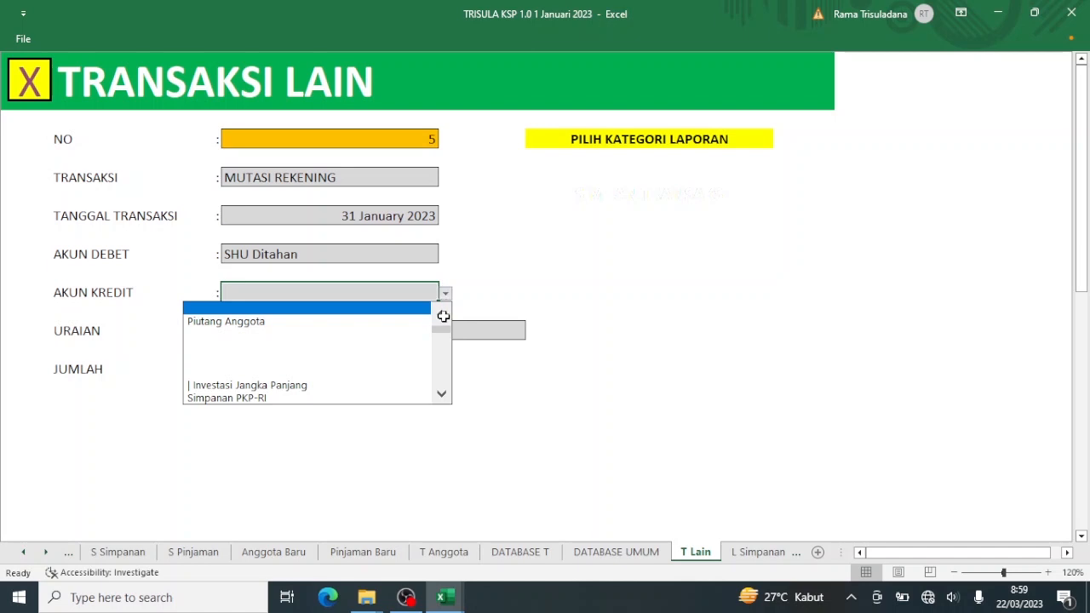
pyautogui.scroll(4, 444, 316)
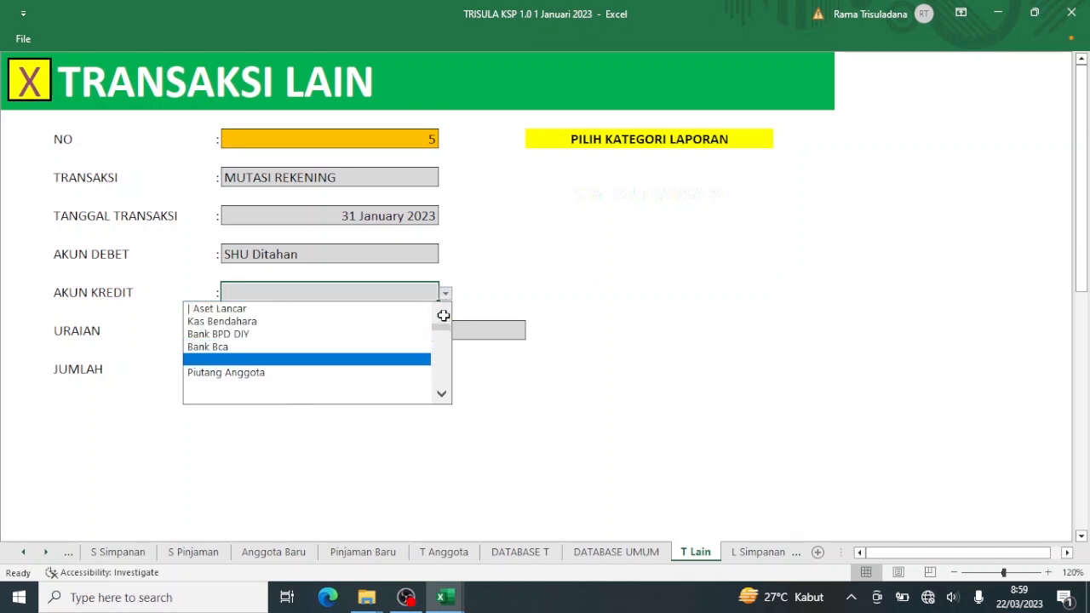
pyautogui.scroll(-5, 443, 396)
pyautogui.click(443, 397)
pyautogui.click(443, 396)
pyautogui.click(443, 396)
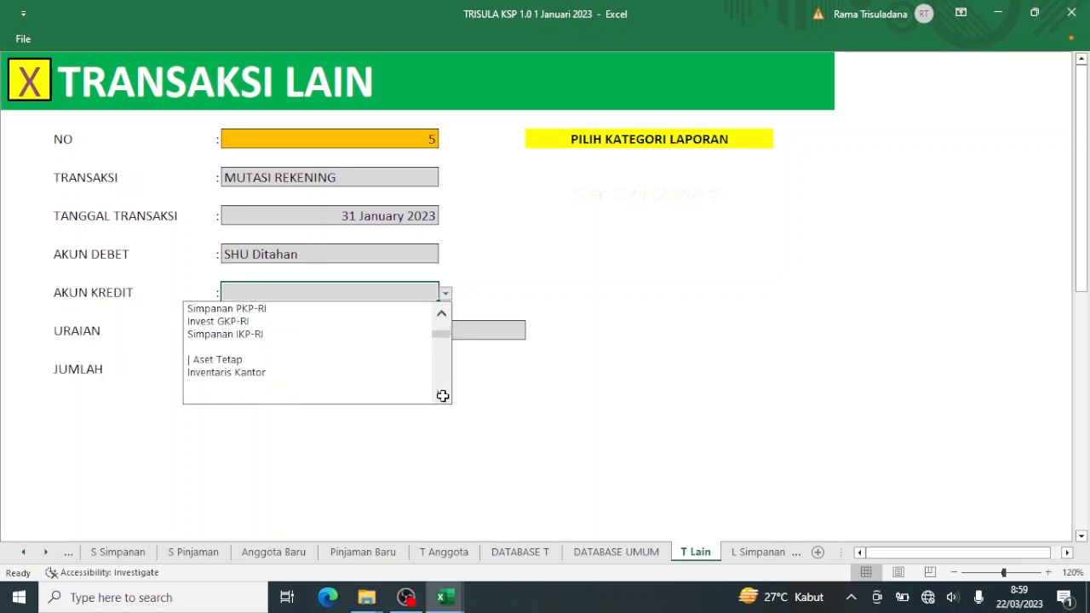
pyautogui.click(443, 396)
pyautogui.click(443, 396)
pyautogui.click(443, 396)
pyautogui.click(443, 396)
pyautogui.scroll(-6, 443, 396)
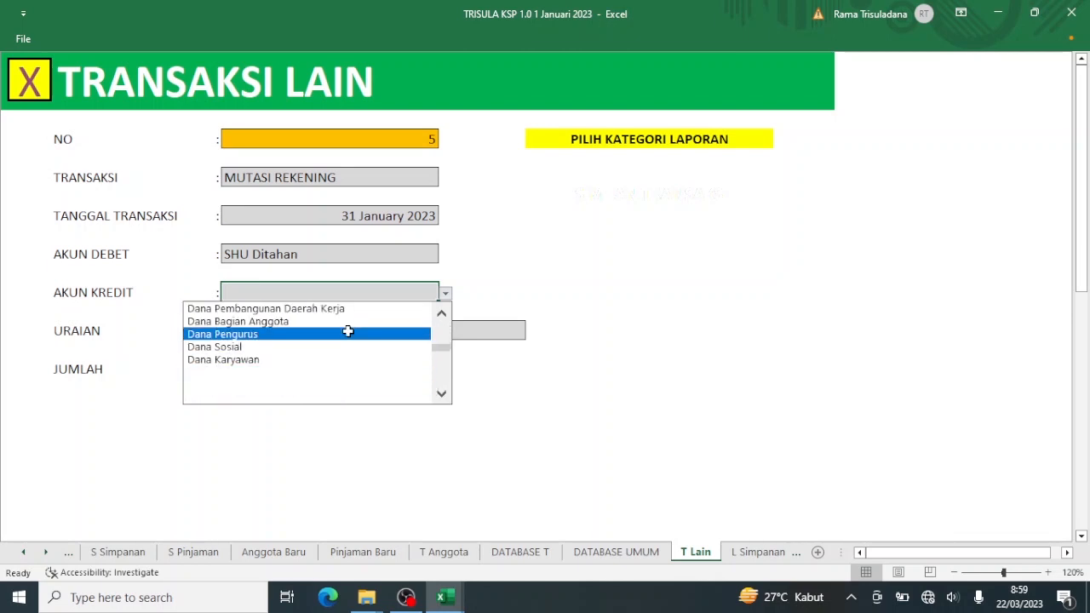
pyautogui.click(347, 334)
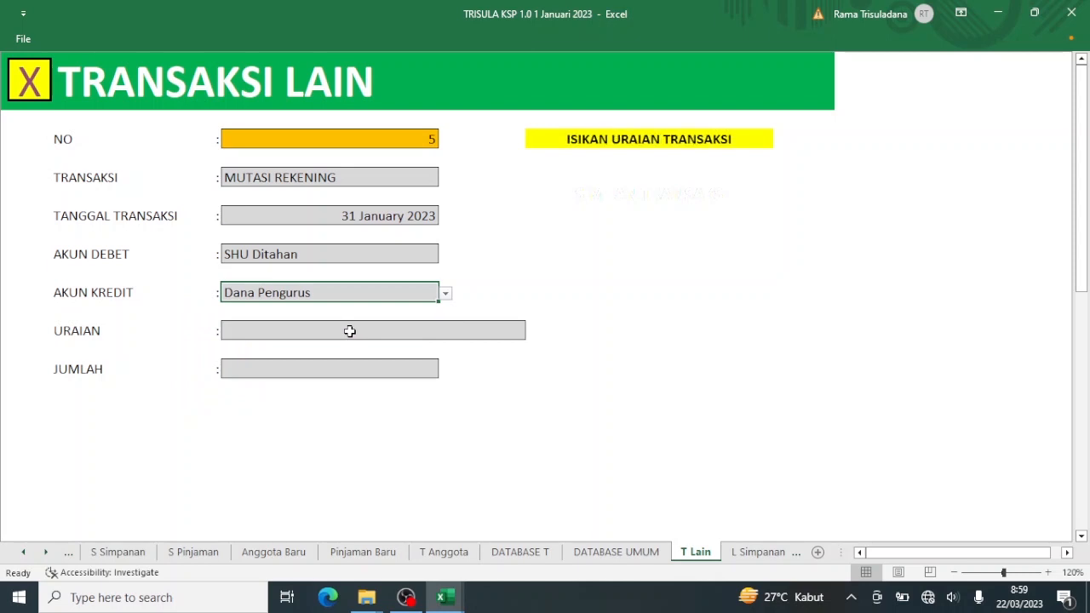
pyautogui.click(361, 333)
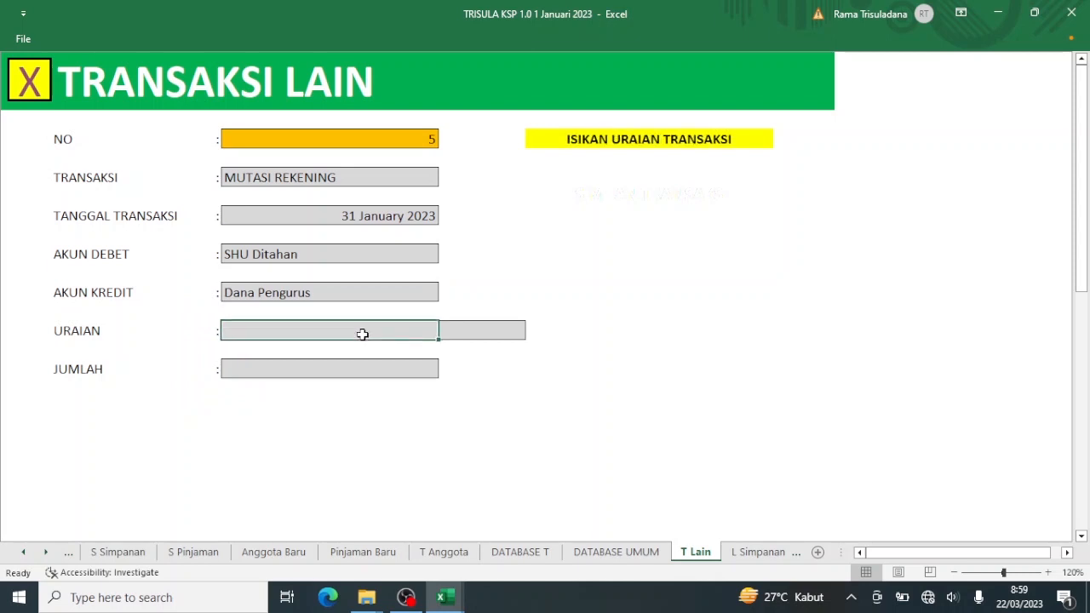
# Set URAIAN of transaction 5 to Pembagian SHU.
pyautogui.write('Pembagian SHU')
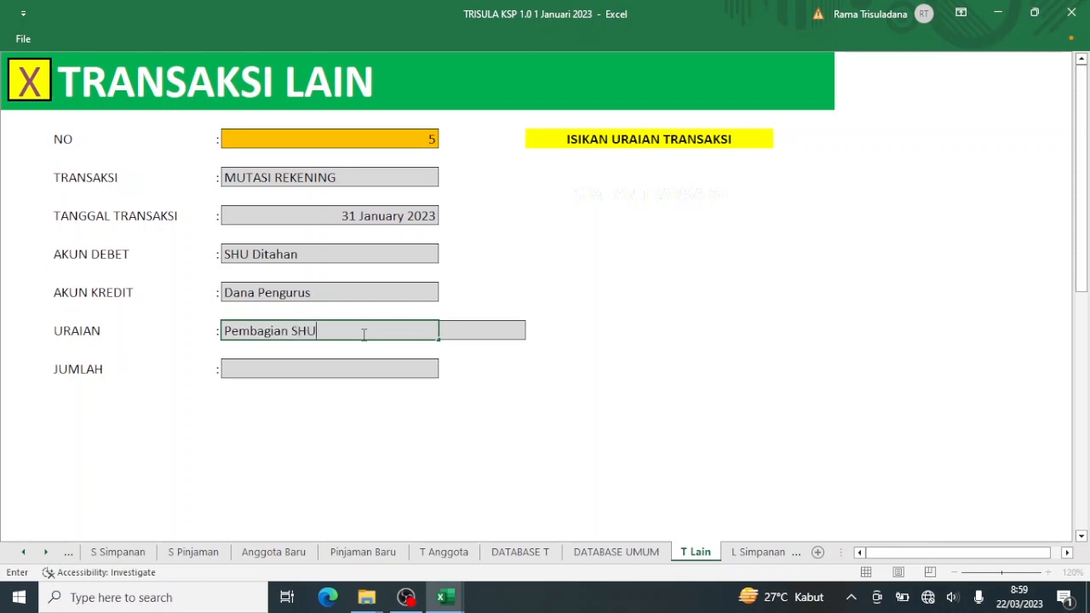
pyautogui.press('Return')
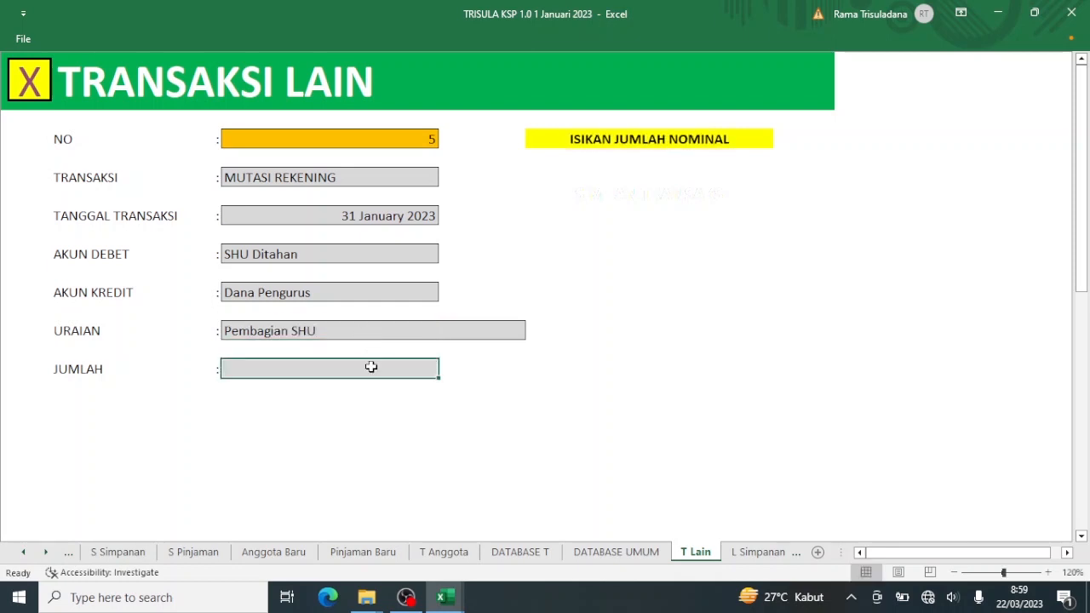
pyautogui.rightClick(372, 366)
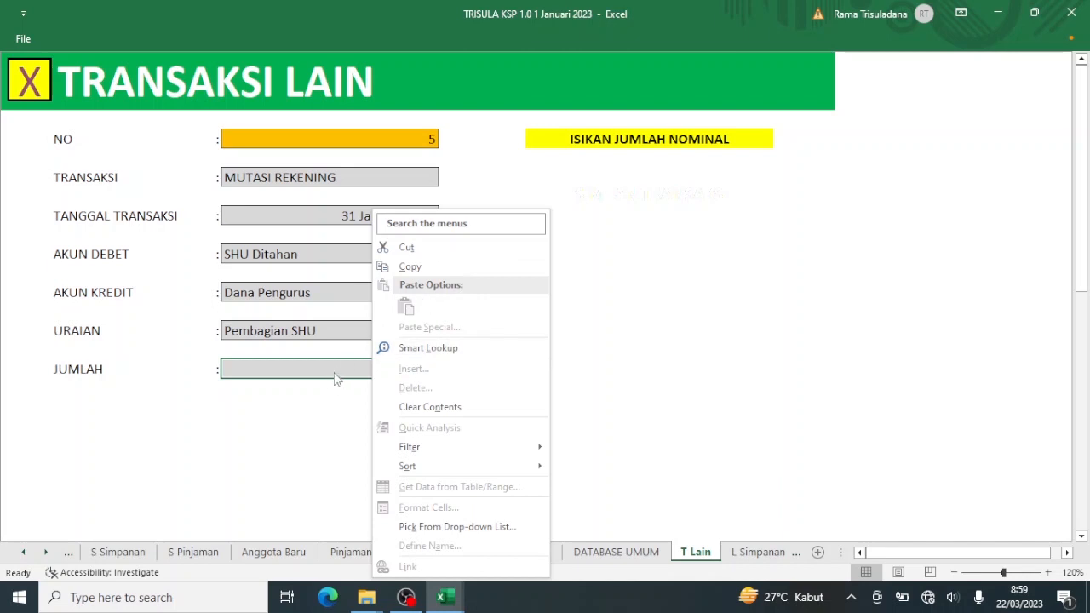
pyautogui.click(337, 371)
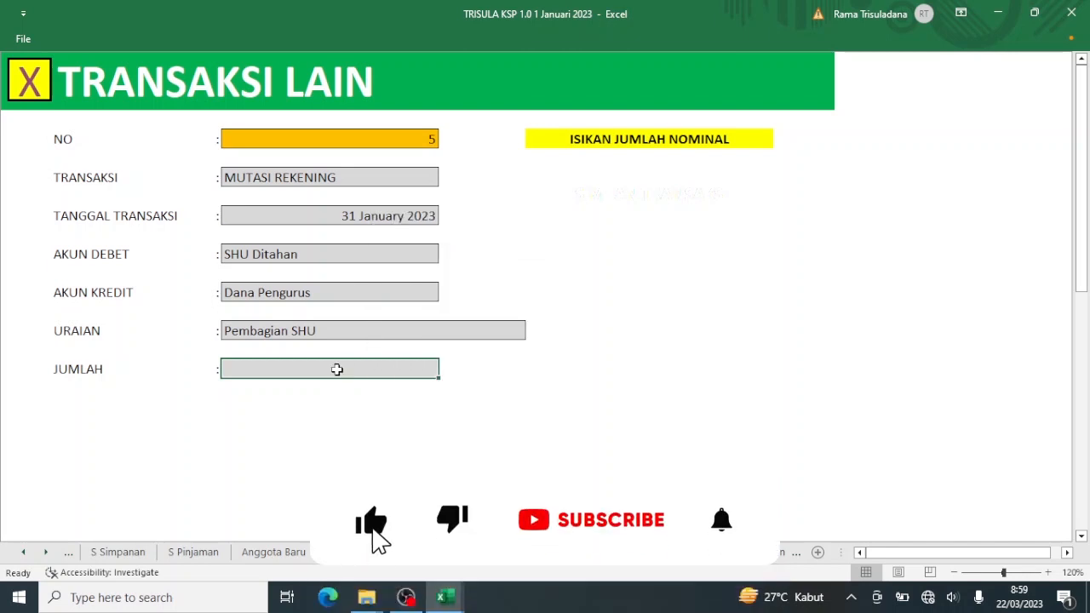
pyautogui.rightClick(338, 372)
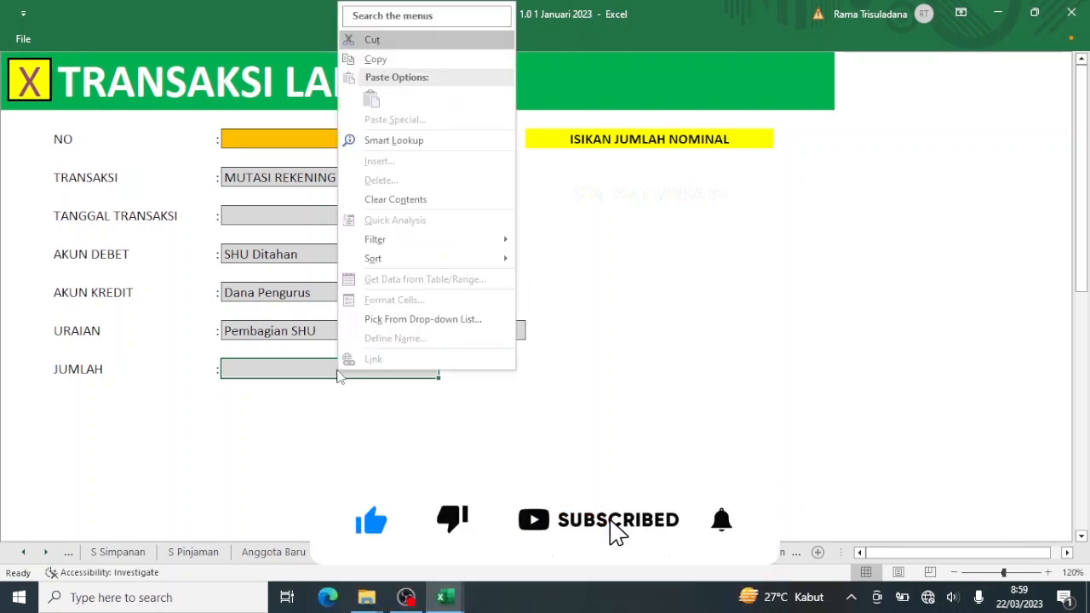
pyautogui.click(338, 373)
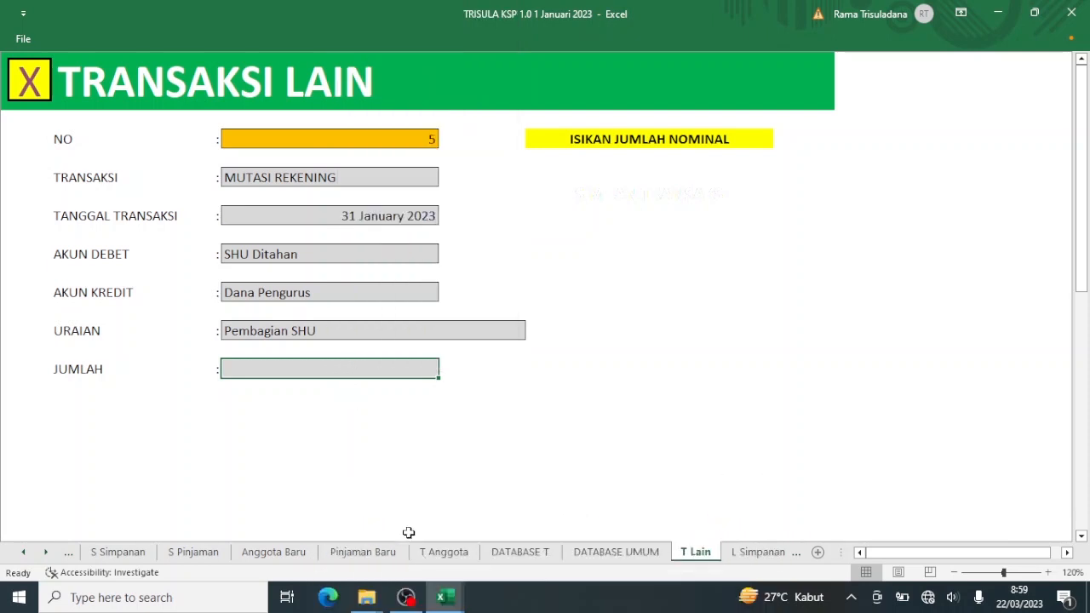
# Copy the SHU Pengurus amount, 2.160.031, from Pembagian SHU in the Tutup Tahun 2022 workbook into JUMLAH of transaction 5 as a value only.
pyautogui.click(444, 602)
pyautogui.click(522, 529)
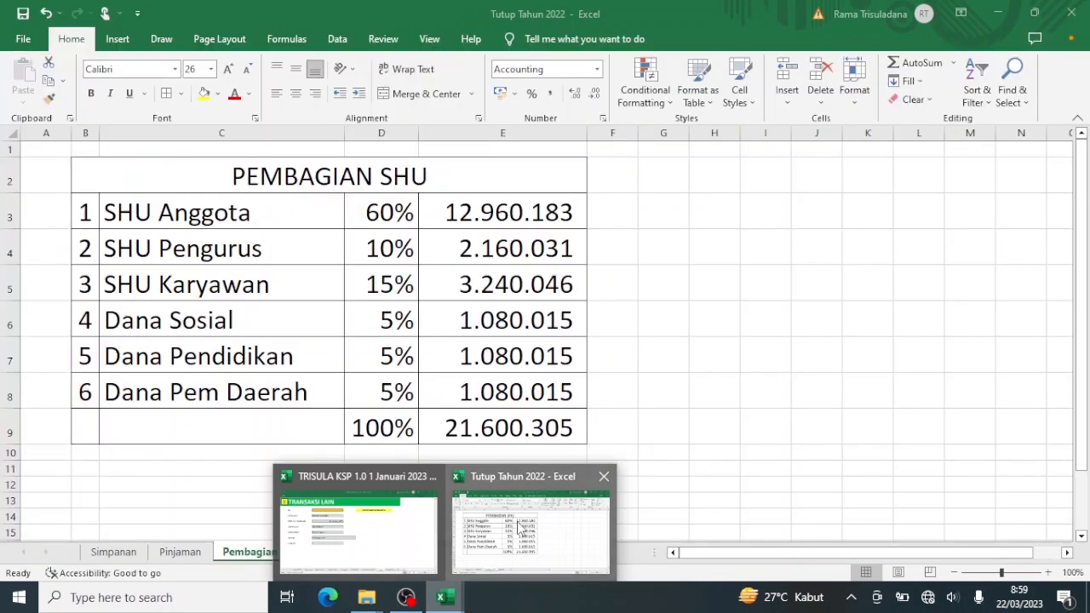
pyautogui.click(528, 258)
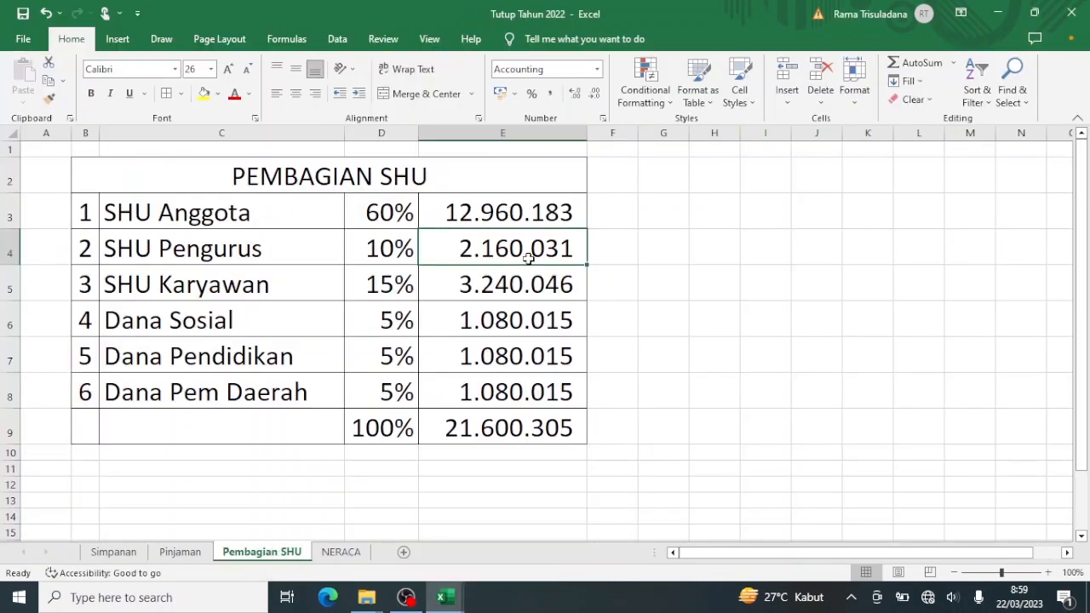
pyautogui.hotkey('ctrl', 'c')
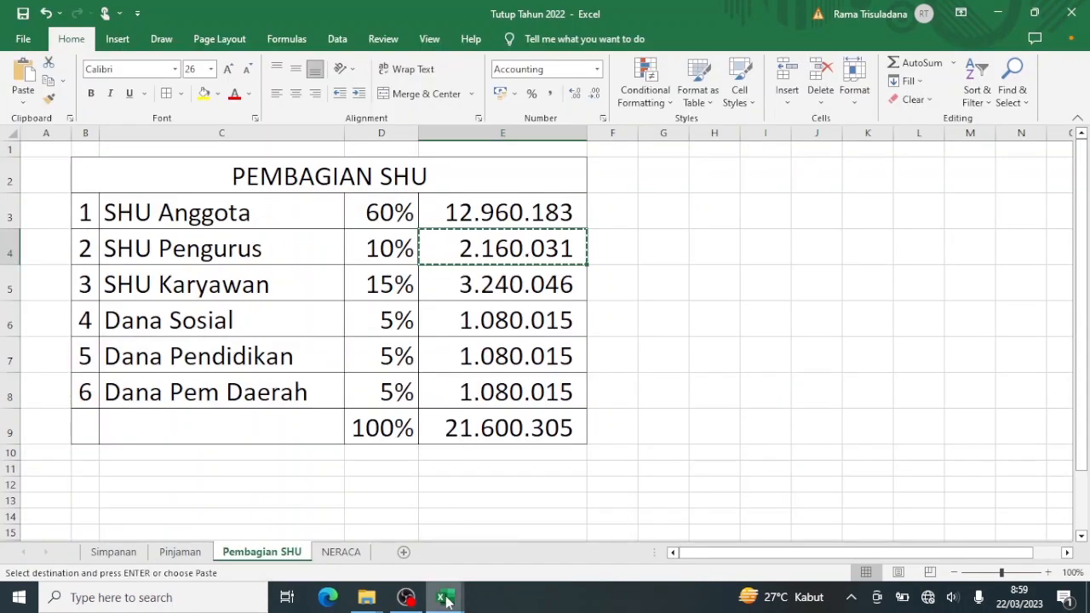
pyautogui.moveTo(447, 600)
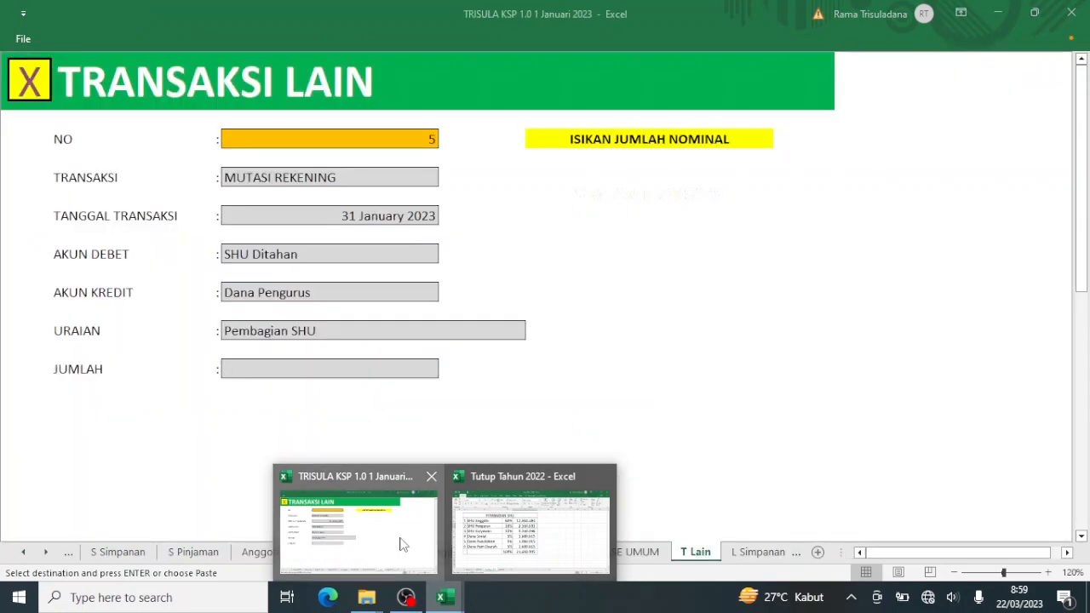
pyautogui.click(400, 541)
pyautogui.click(368, 375)
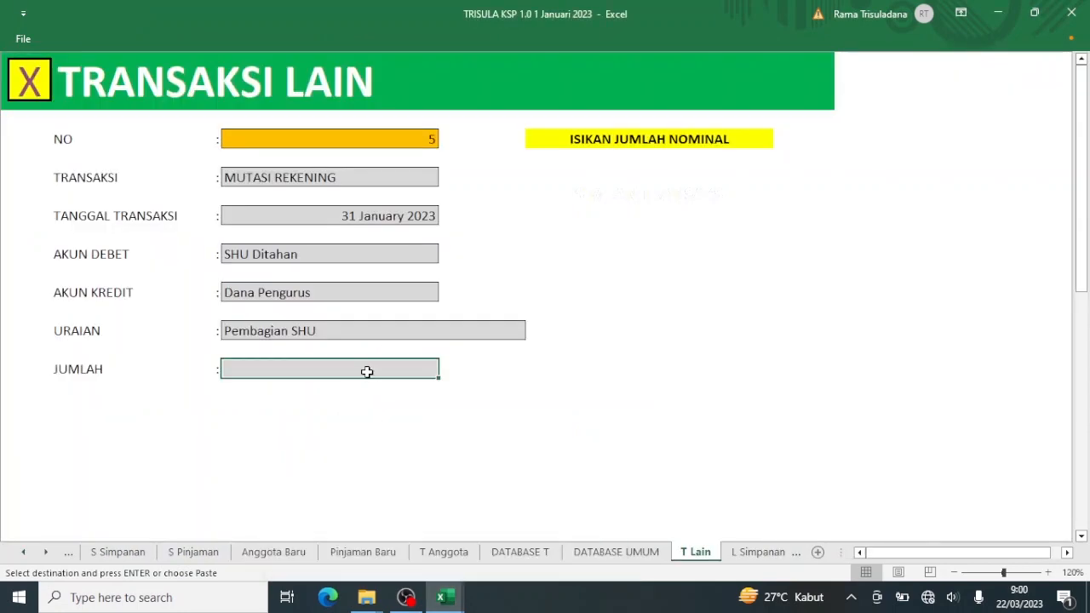
pyautogui.rightClick(367, 373)
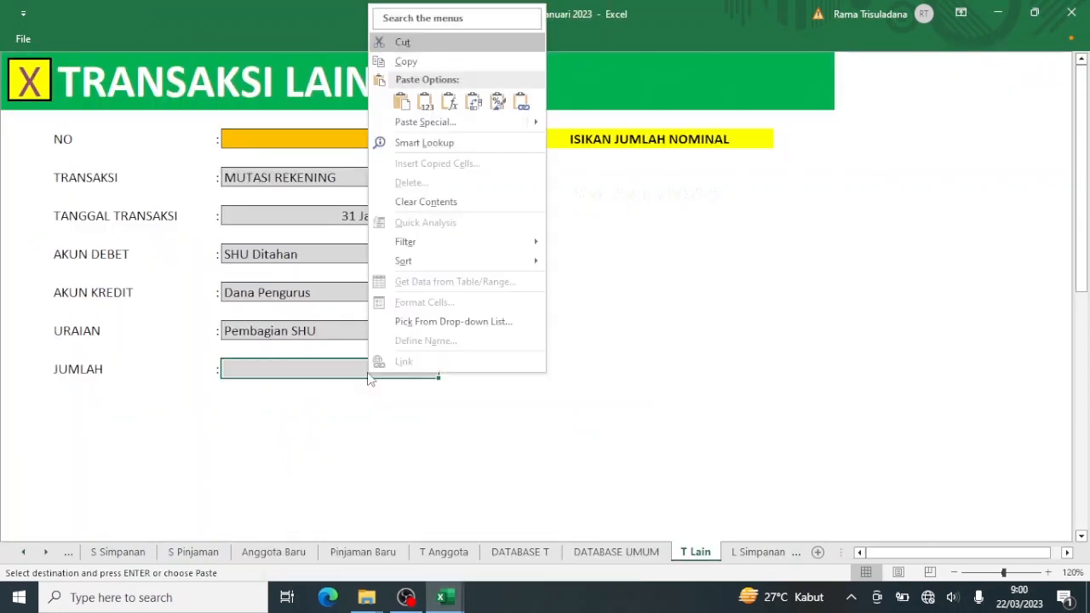
pyautogui.click(421, 106)
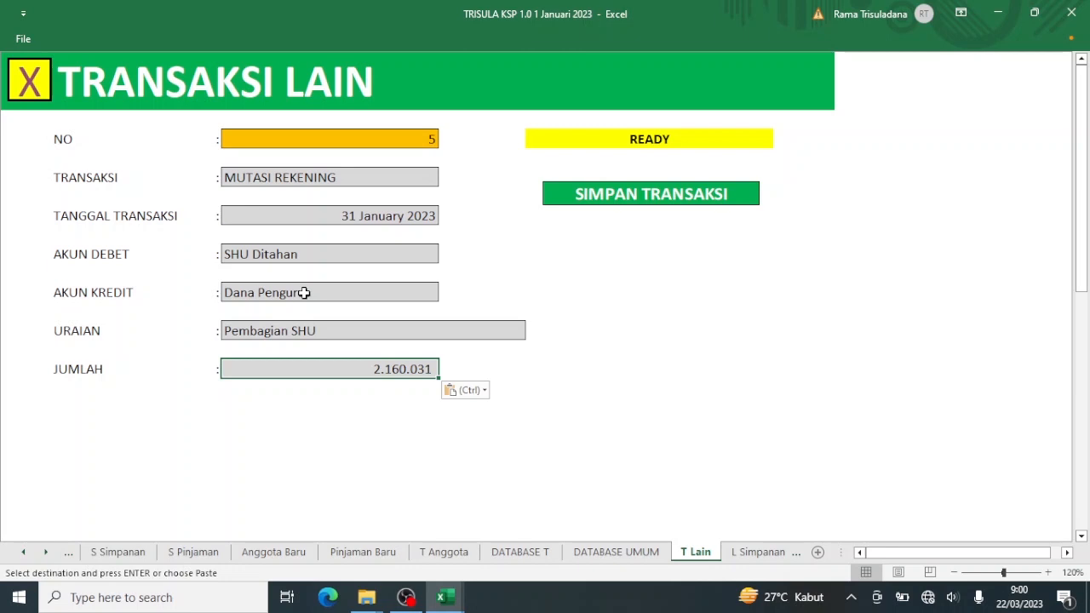
# Rename the Dana Pengurus account in SETUP AKUN KEUANGAN as Dana Pengurus Elit.
pyautogui.click(26, 90)
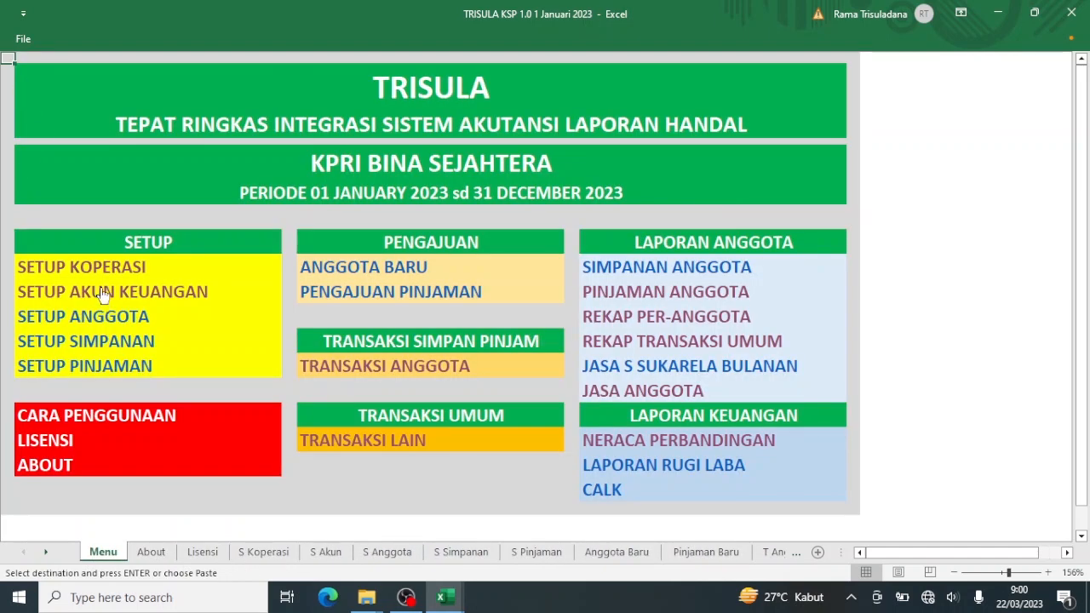
pyautogui.click(100, 294)
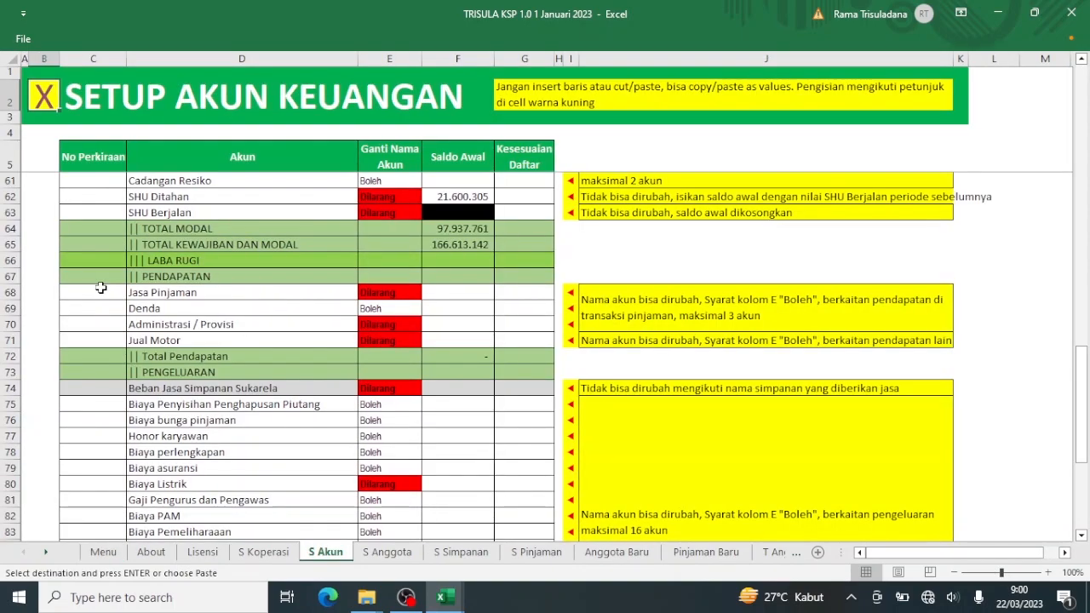
pyautogui.hscroll(1, 101, 288)
pyautogui.scroll(-5, 100, 288)
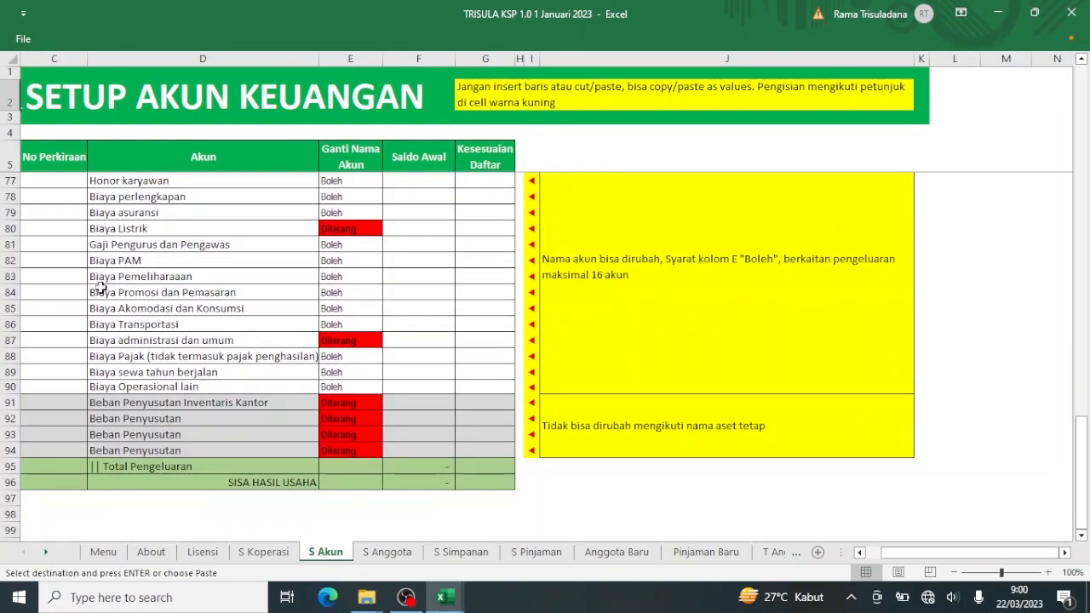
pyautogui.scroll(6, 101, 287)
pyautogui.hscroll(-1, 100, 288)
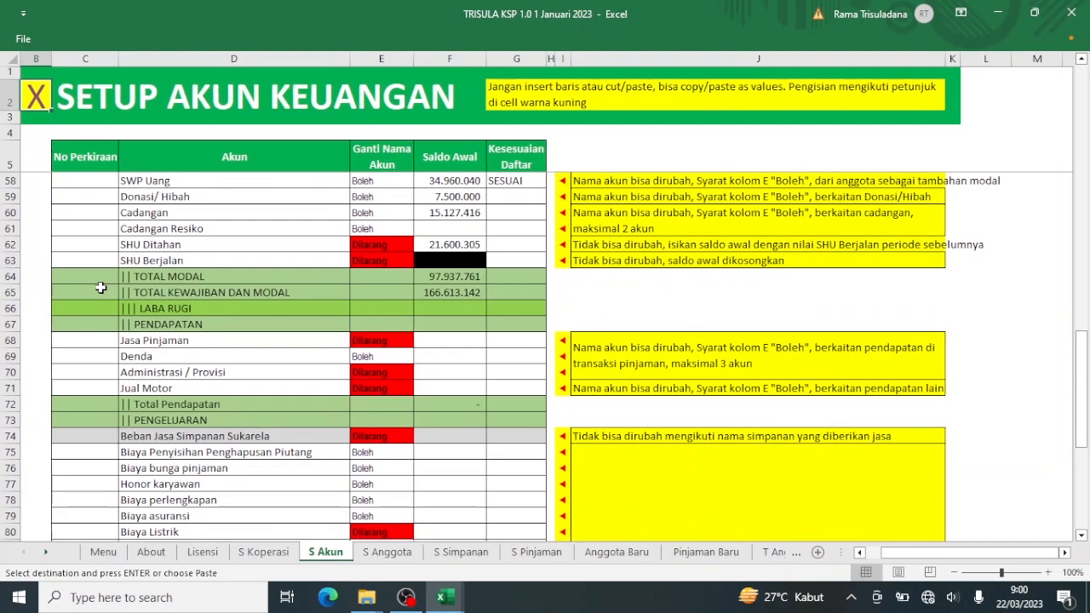
pyautogui.scroll(7, 100, 288)
pyautogui.scroll(1, 100, 288)
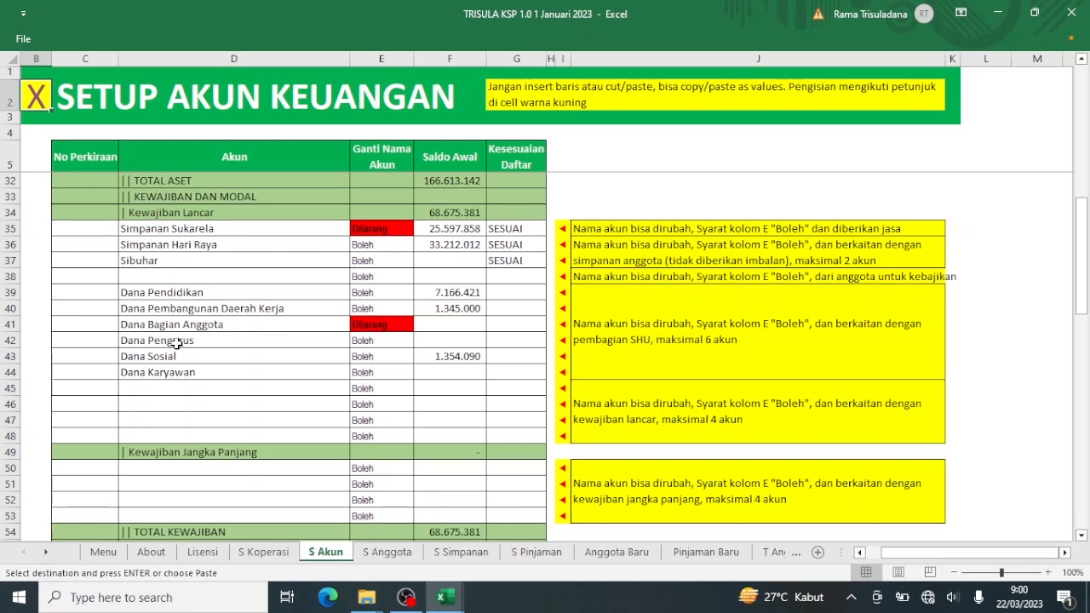
pyautogui.click(176, 342)
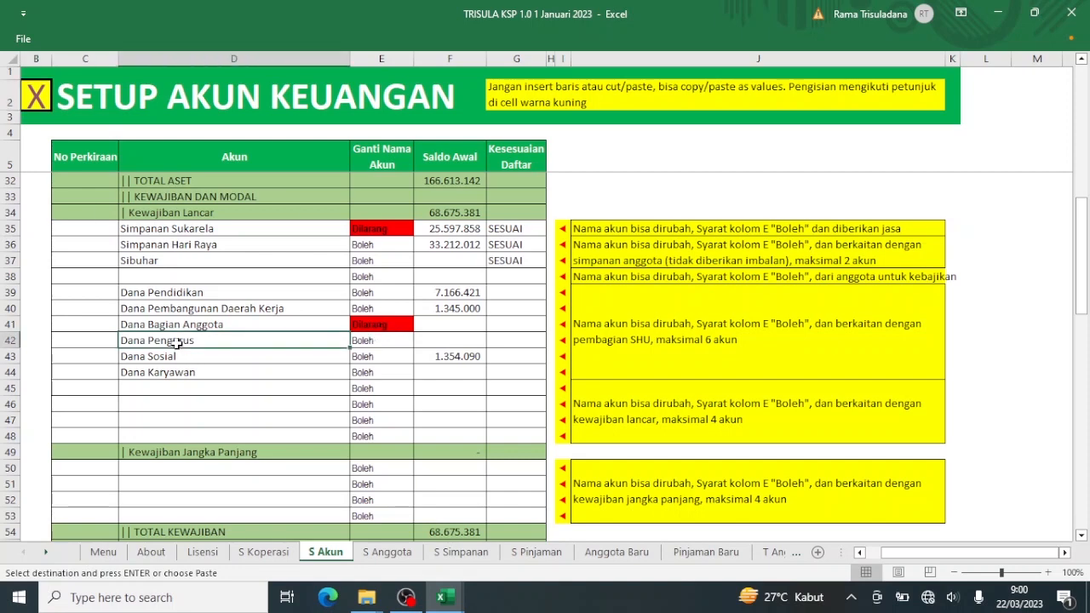
pyautogui.doubleClick(234, 341)
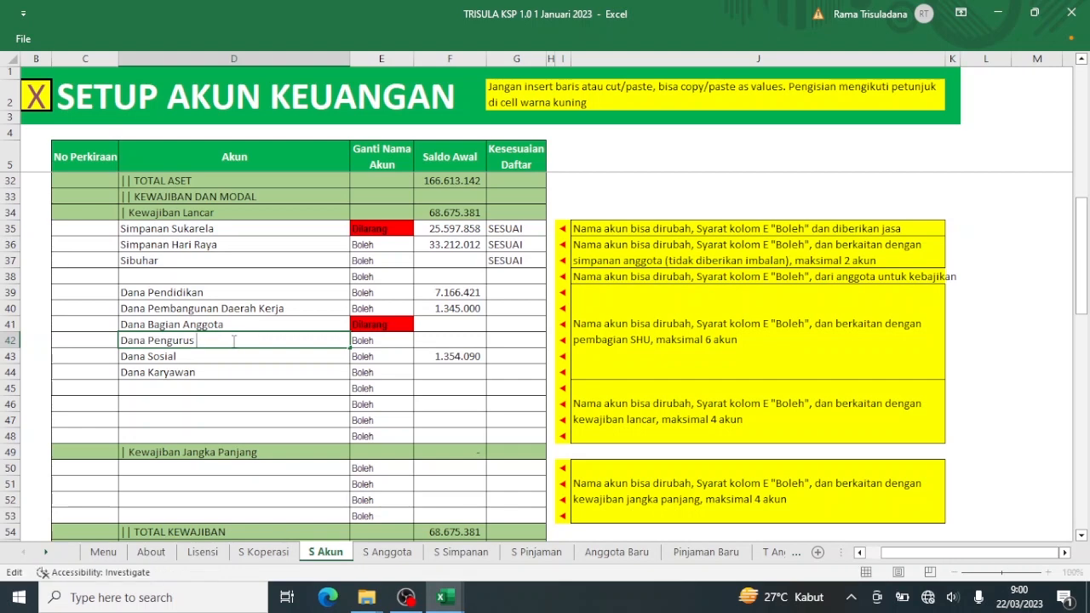
pyautogui.write('Elit')
pyautogui.press('Return')
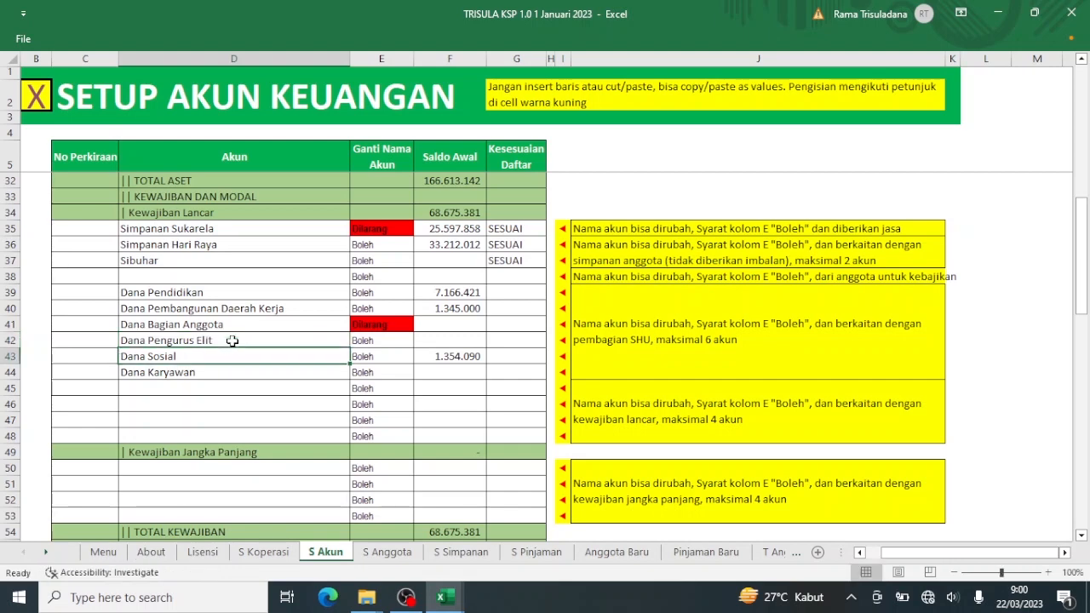
# Return to TRANSAKSI LAIN, set AKUN KREDIT of transaction 5 to Dana Pengurus Elit and save the transaction.
pyautogui.click(35, 99)
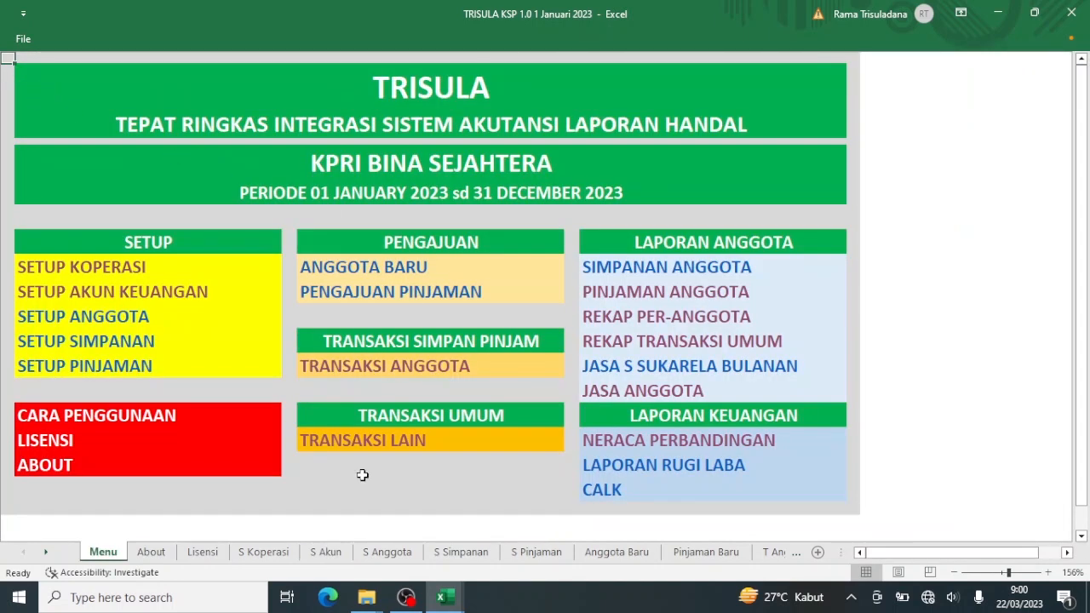
pyautogui.click(375, 449)
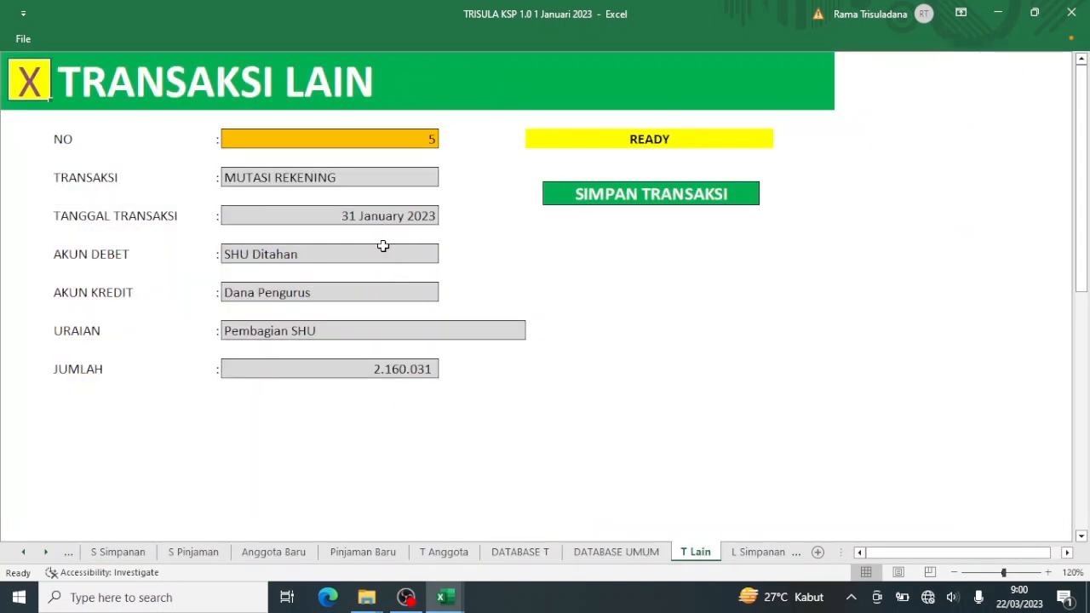
pyautogui.click(401, 294)
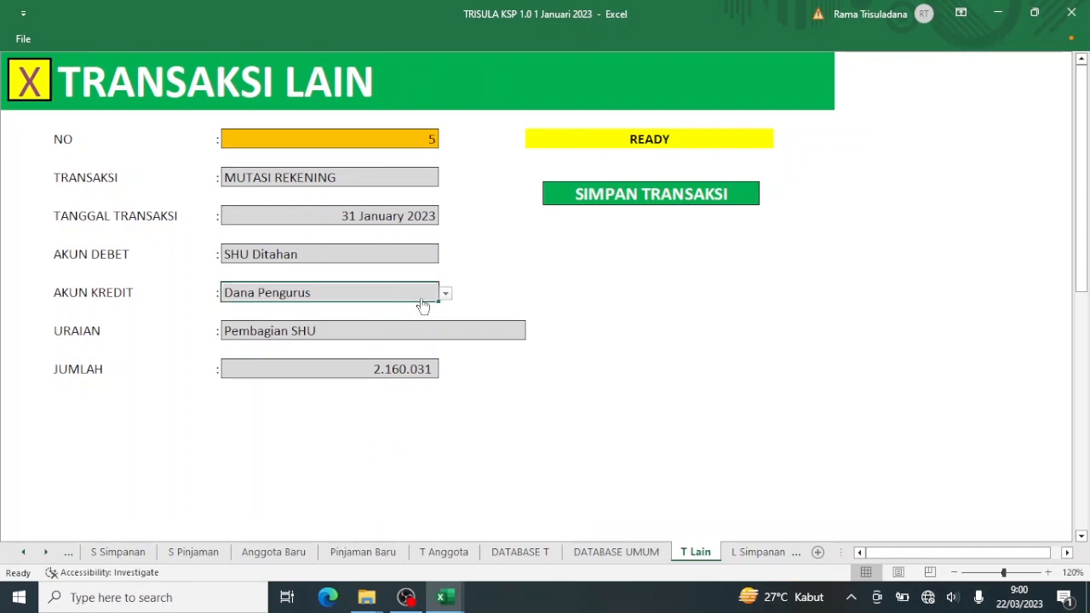
pyautogui.click(445, 295)
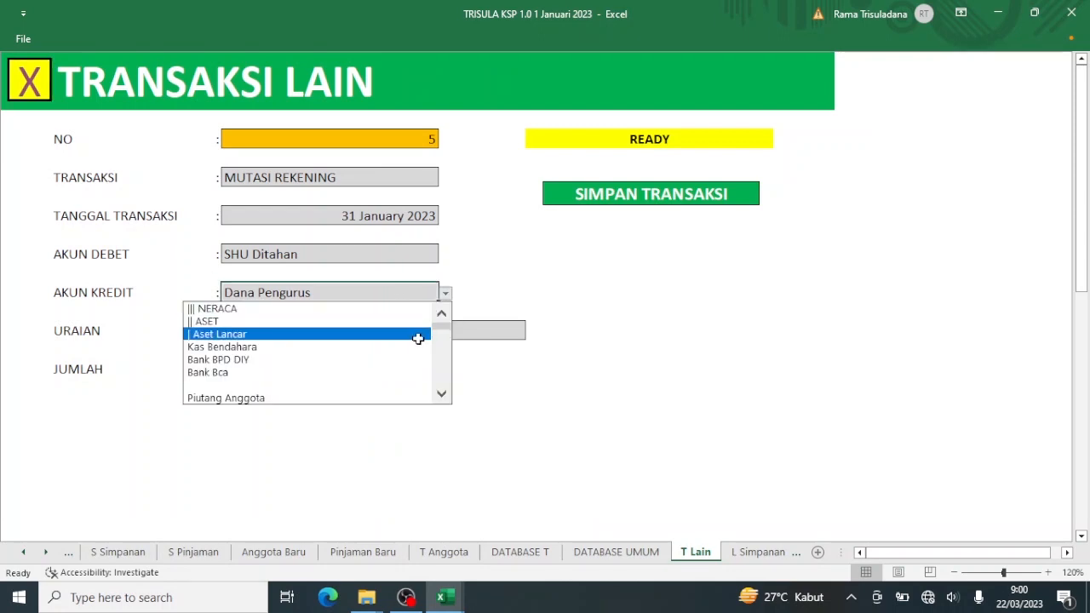
pyautogui.scroll(-10, 443, 368)
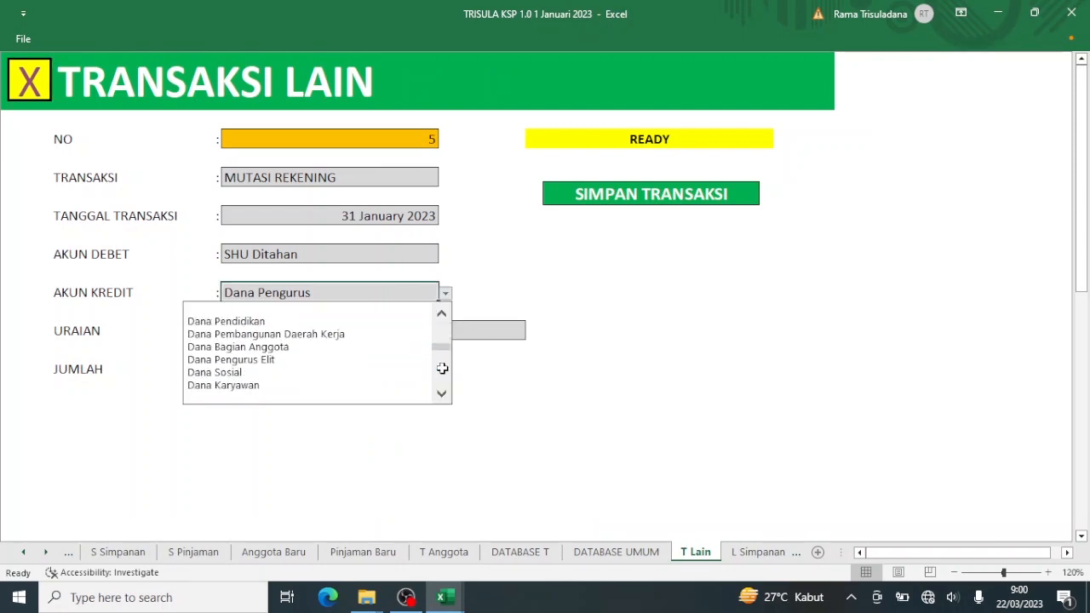
pyautogui.click(344, 361)
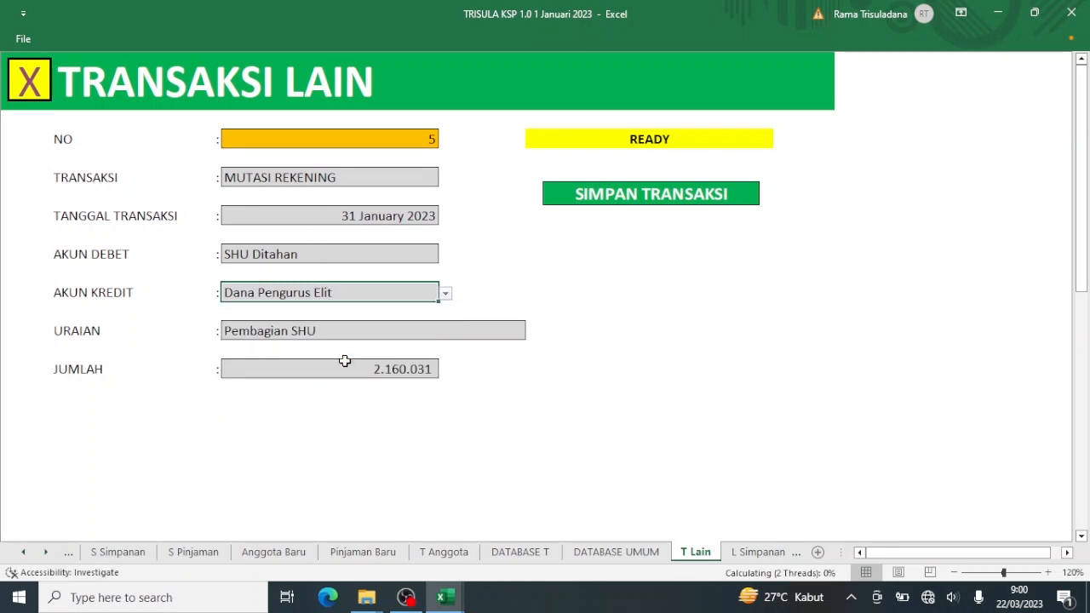
pyautogui.click(624, 196)
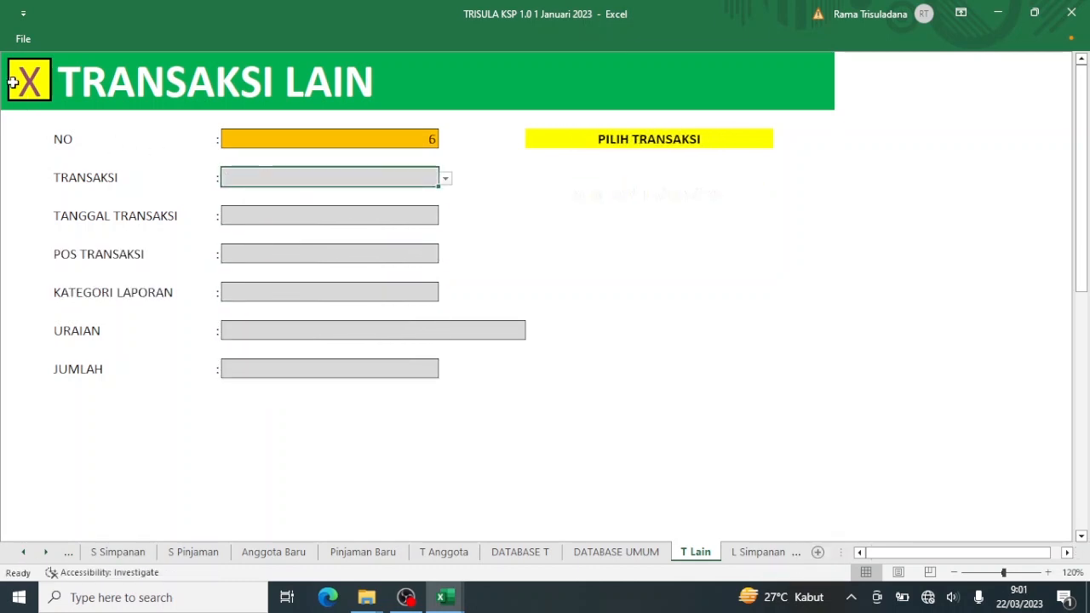
# Check transaction 5 in REKAP TRANSAKSI UMUM and the Dana Pengurus Elit and SHU Ditahan balances in NERACA PERBANDINGAN.
pyautogui.click(32, 84)
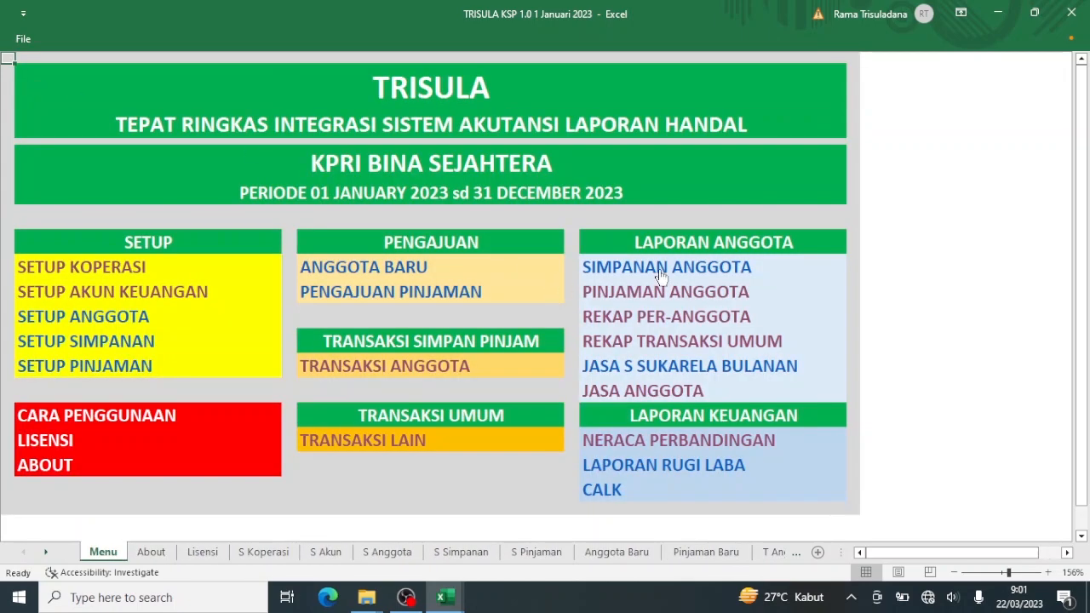
pyautogui.click(670, 345)
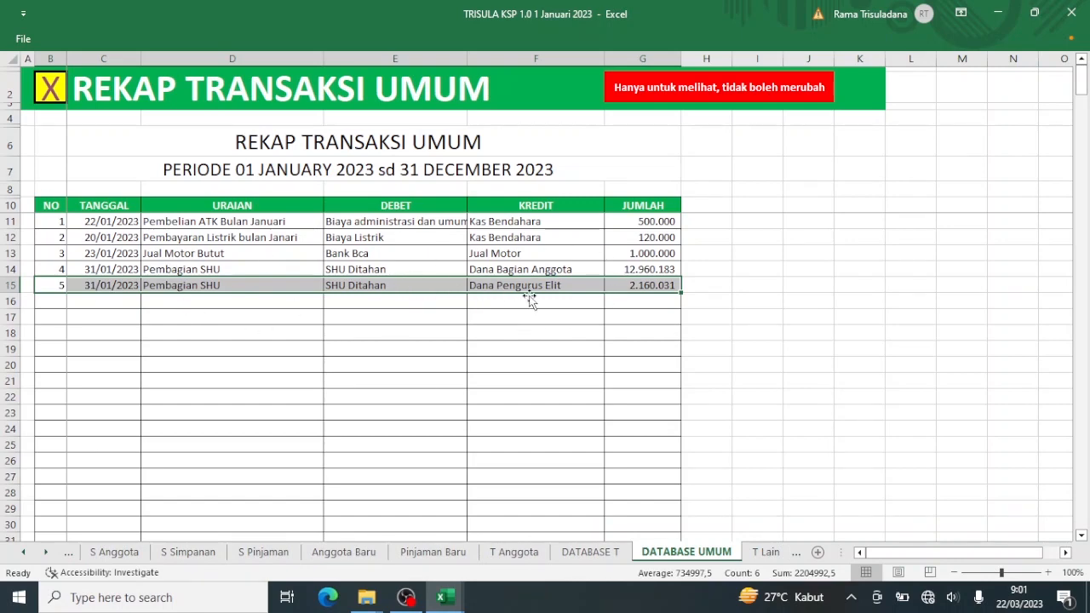
pyautogui.click(51, 88)
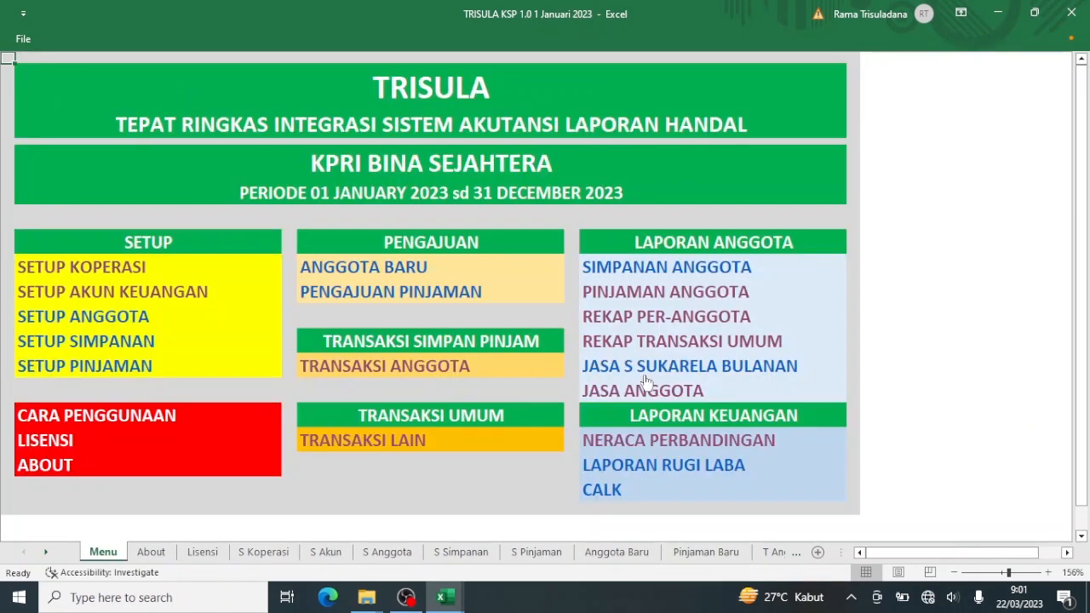
pyautogui.click(653, 444)
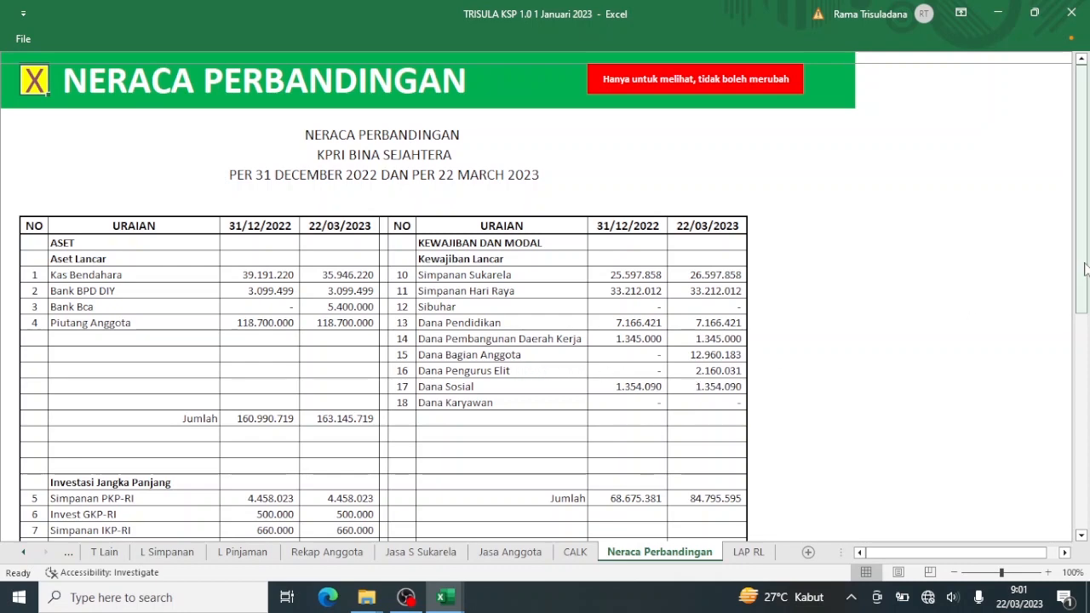
pyautogui.moveTo(1086, 269); pyautogui.dragTo(1076, 426)
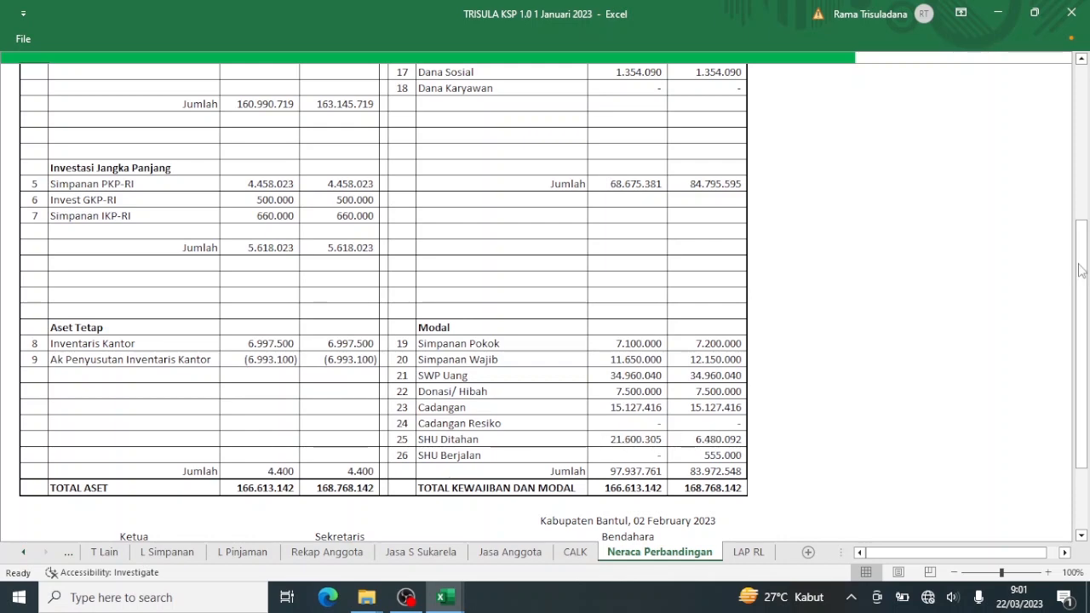
pyautogui.moveTo(1082, 271); pyautogui.dragTo(1088, 80)
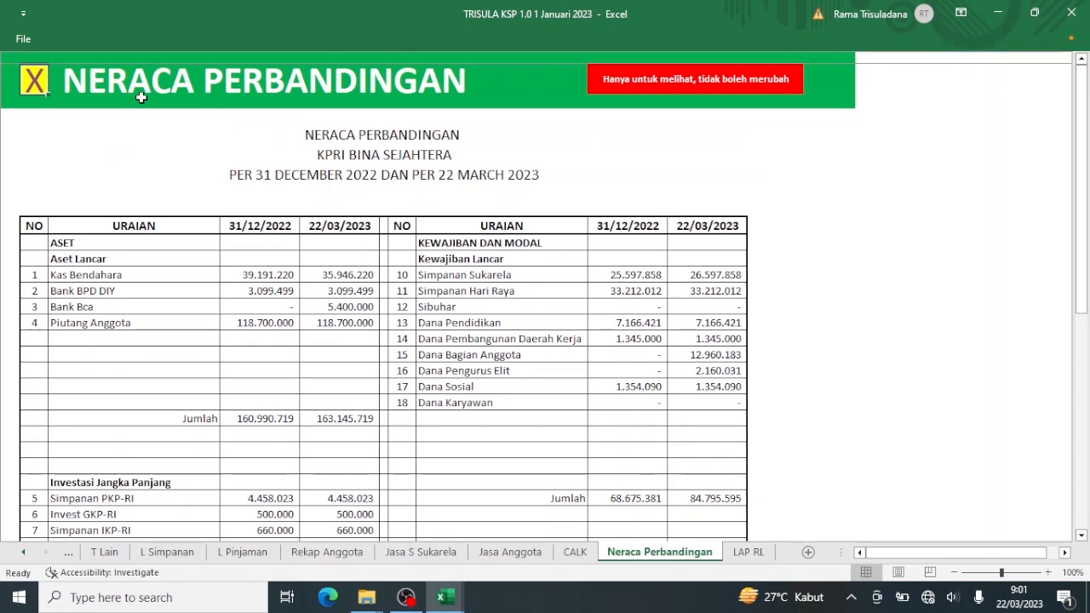